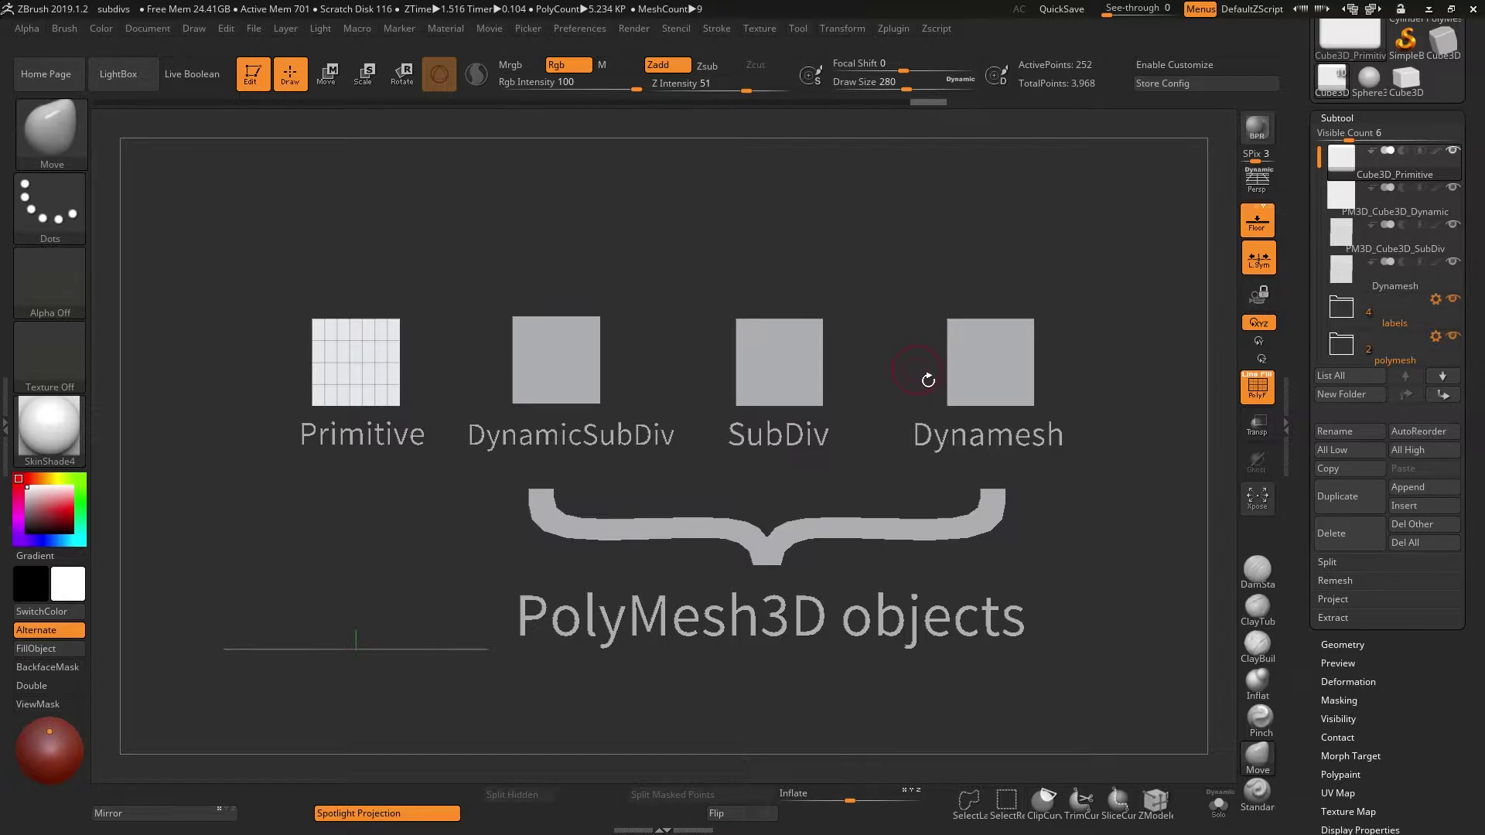
Open the Primitive cube's Initialize settings and set its HDivide to 8
alt+right_drag(714, 258, 840, 317)
alt+right_drag(822, 246, 854, 230)
scroll(1411, 524, down, 5)
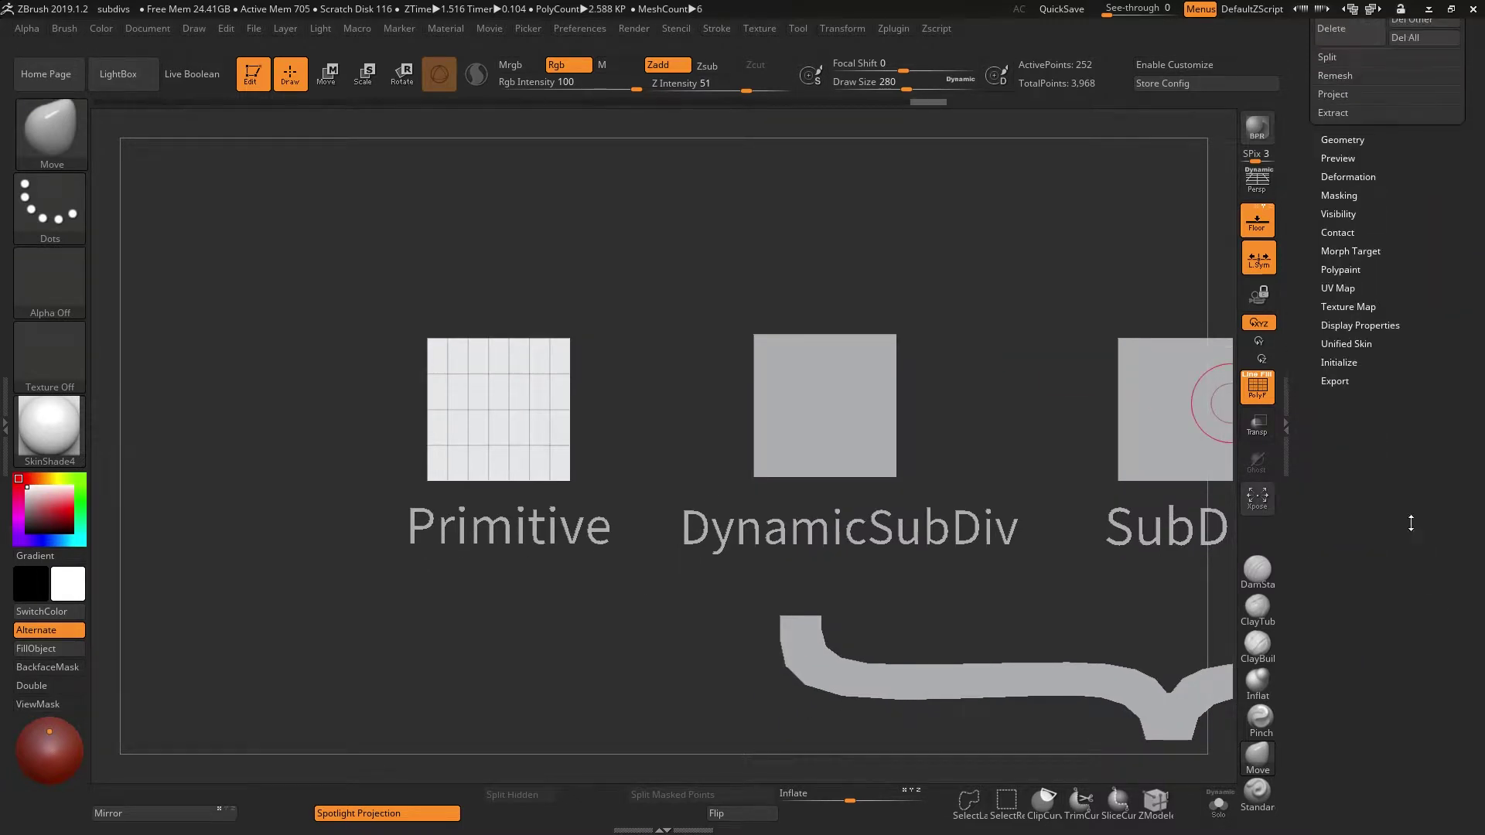
click(1350, 367)
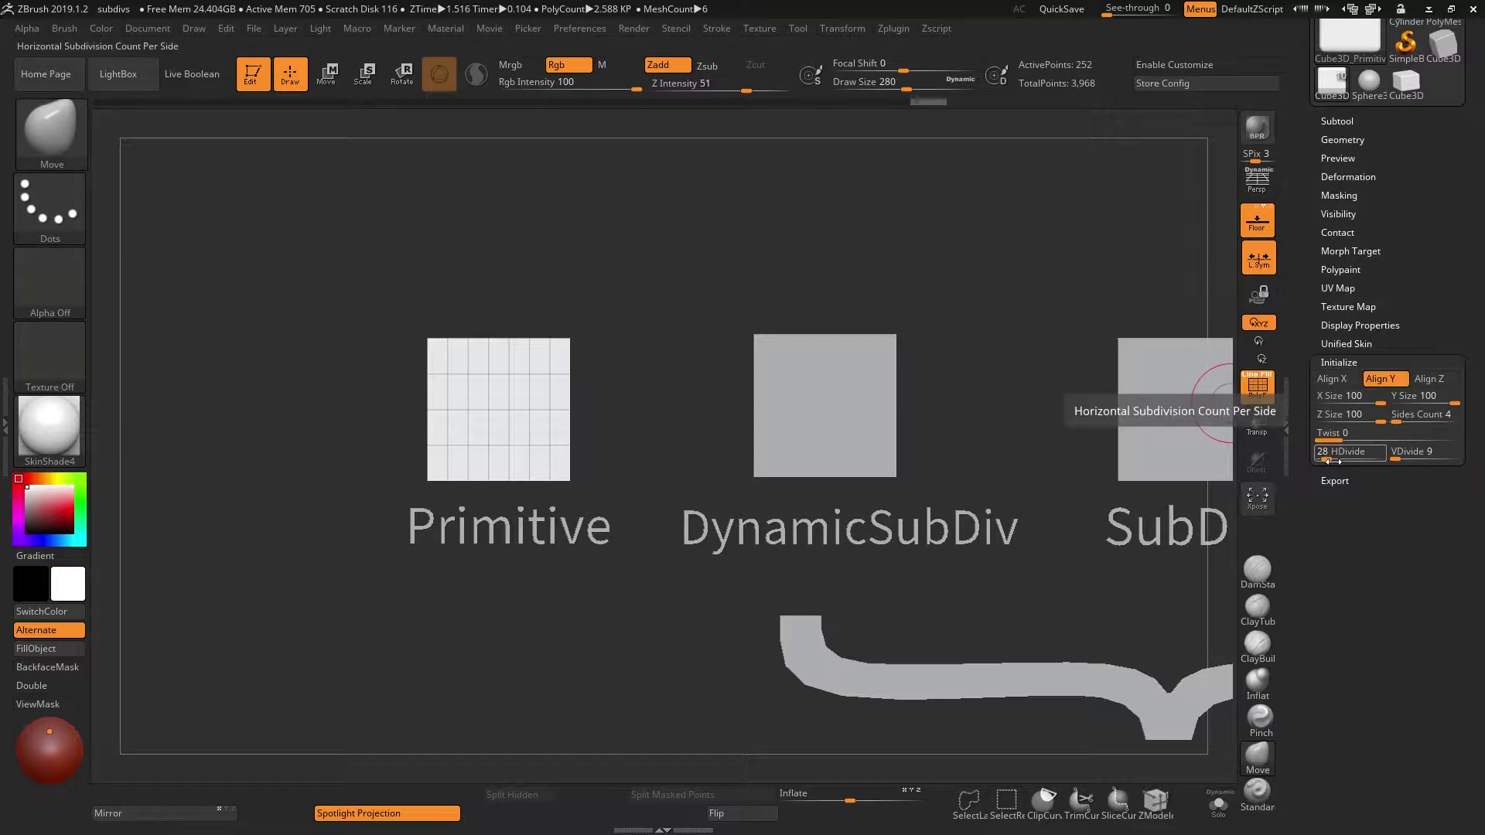
drag(1328, 461, 1321, 458)
drag(976, 534, 747, 627)
alt+drag(848, 580, 874, 634)
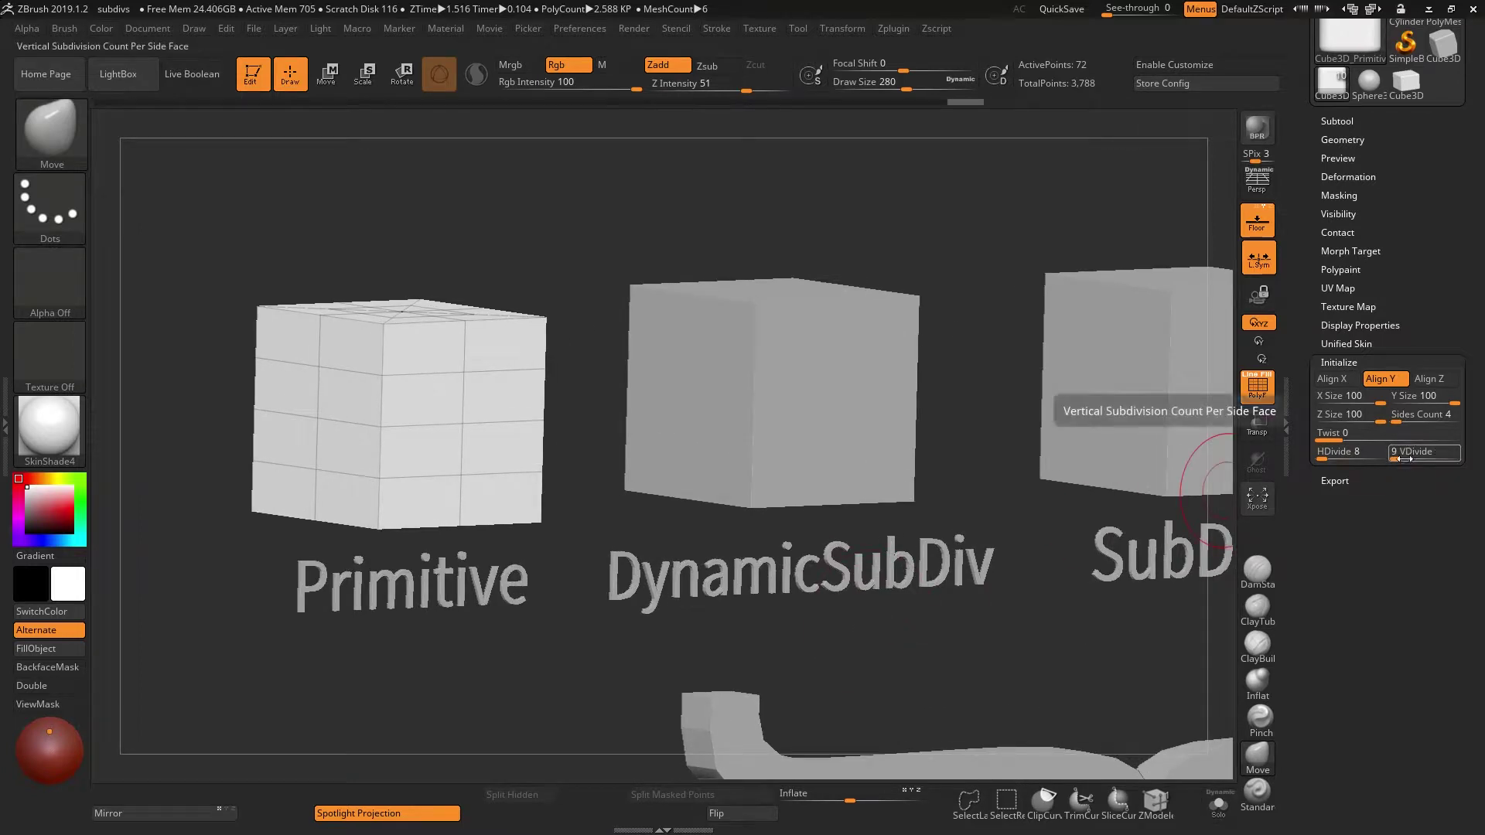
Set the Primitive cube's Z Size to 76, HDivide to 40 and VDivide to 25
drag(1404, 459, 1350, 423)
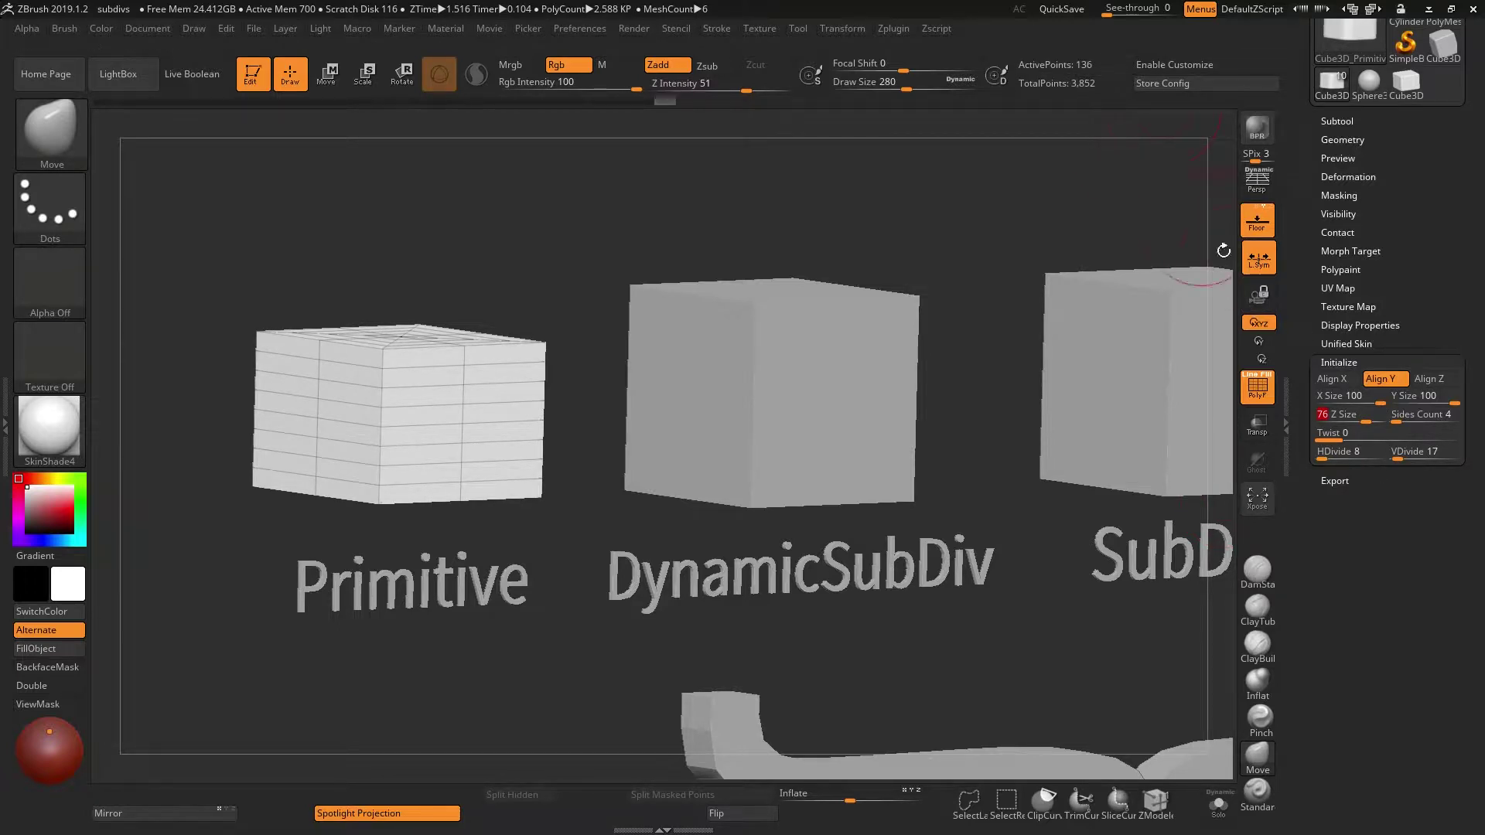
drag(1332, 456, 1409, 457)
drag(656, 251, 619, 245)
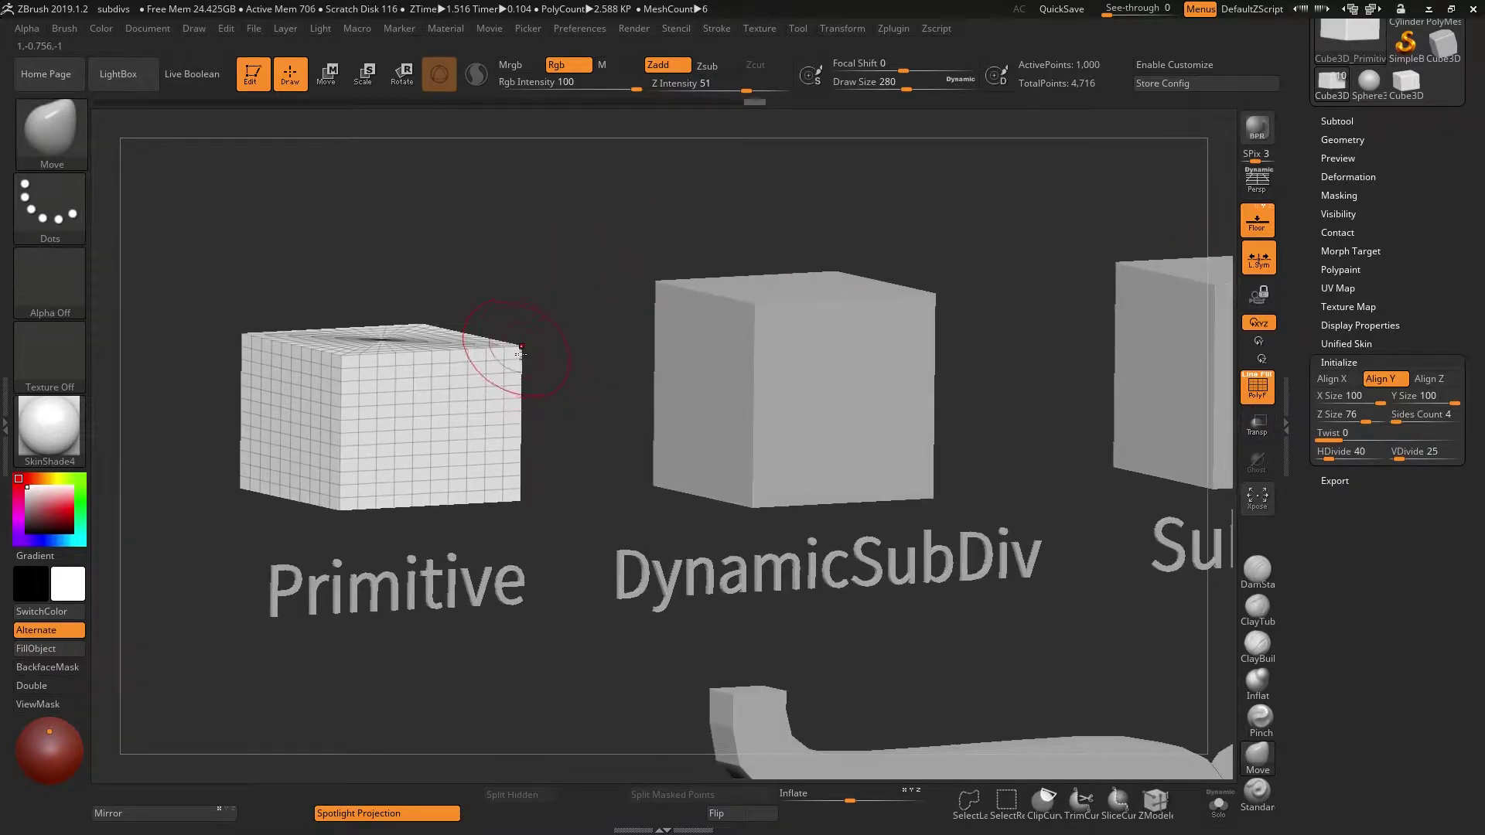
Try to sculpt the Primitive cube's upper corner with the Move brush, and set its Z Size to 100
click(521, 354)
click(898, 29)
click(940, 418)
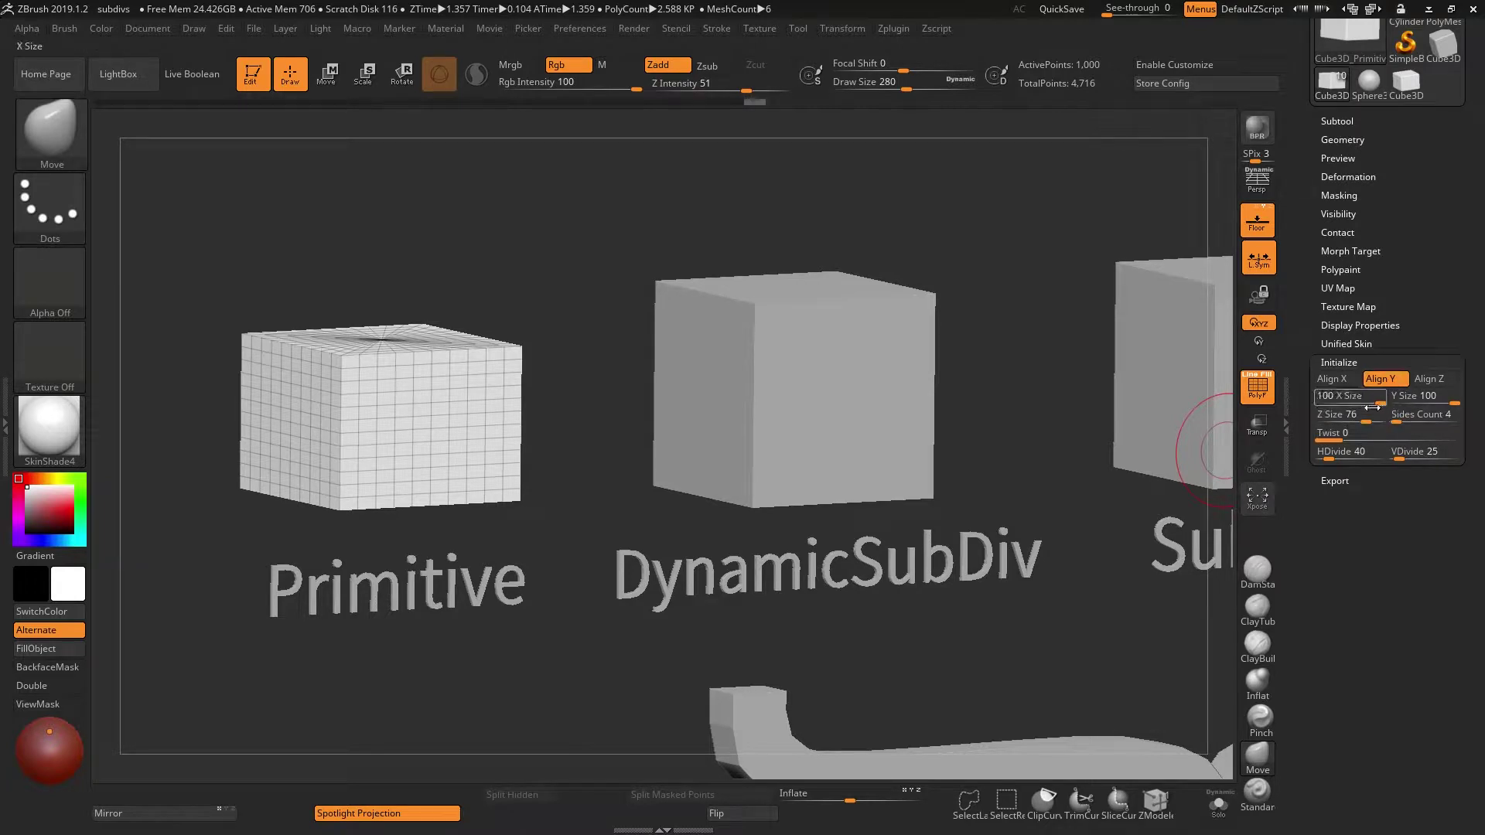
drag(1372, 422, 1382, 422)
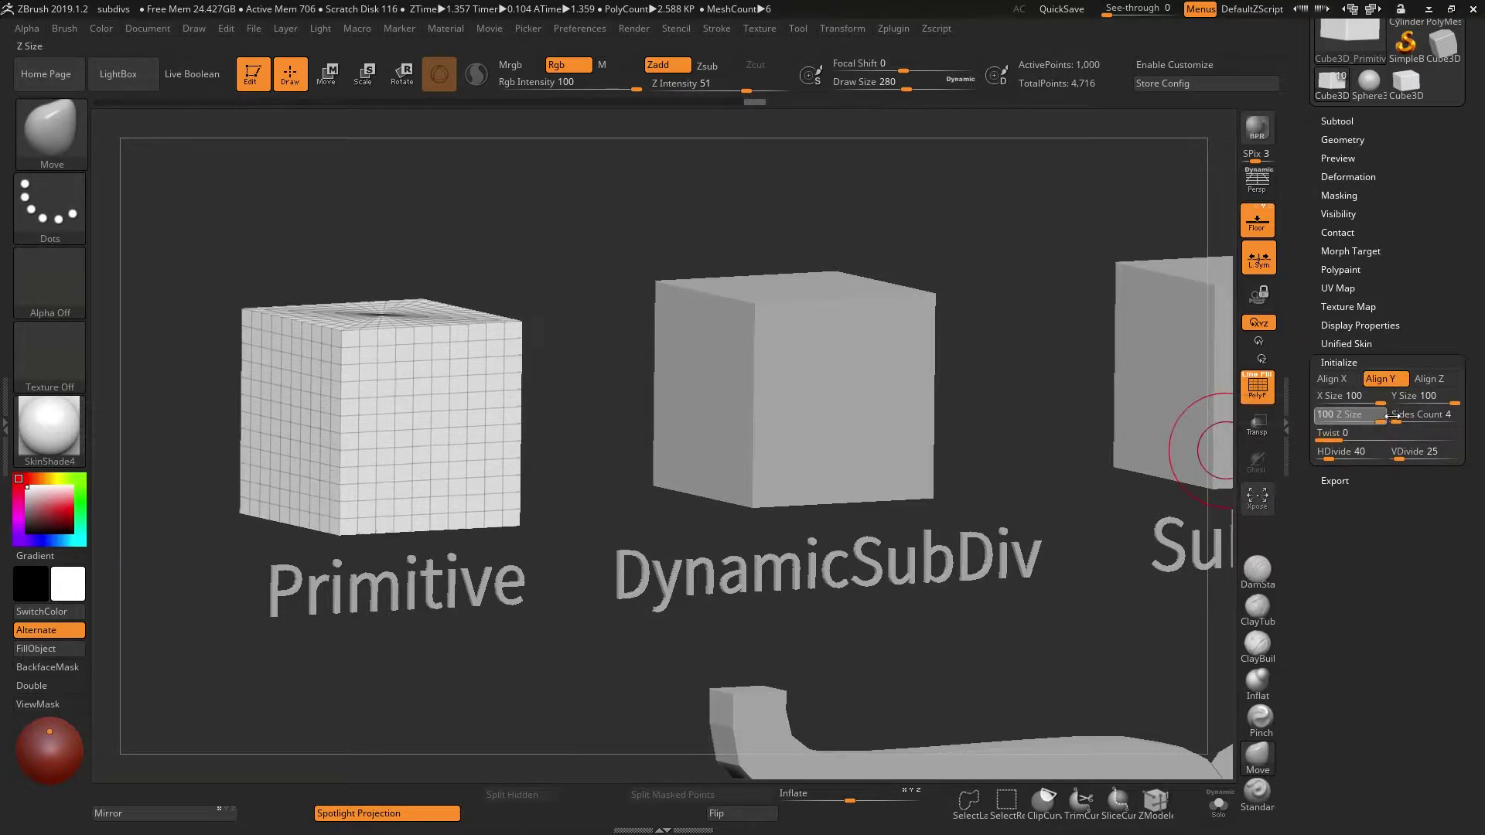
drag(1049, 251, 1048, 243)
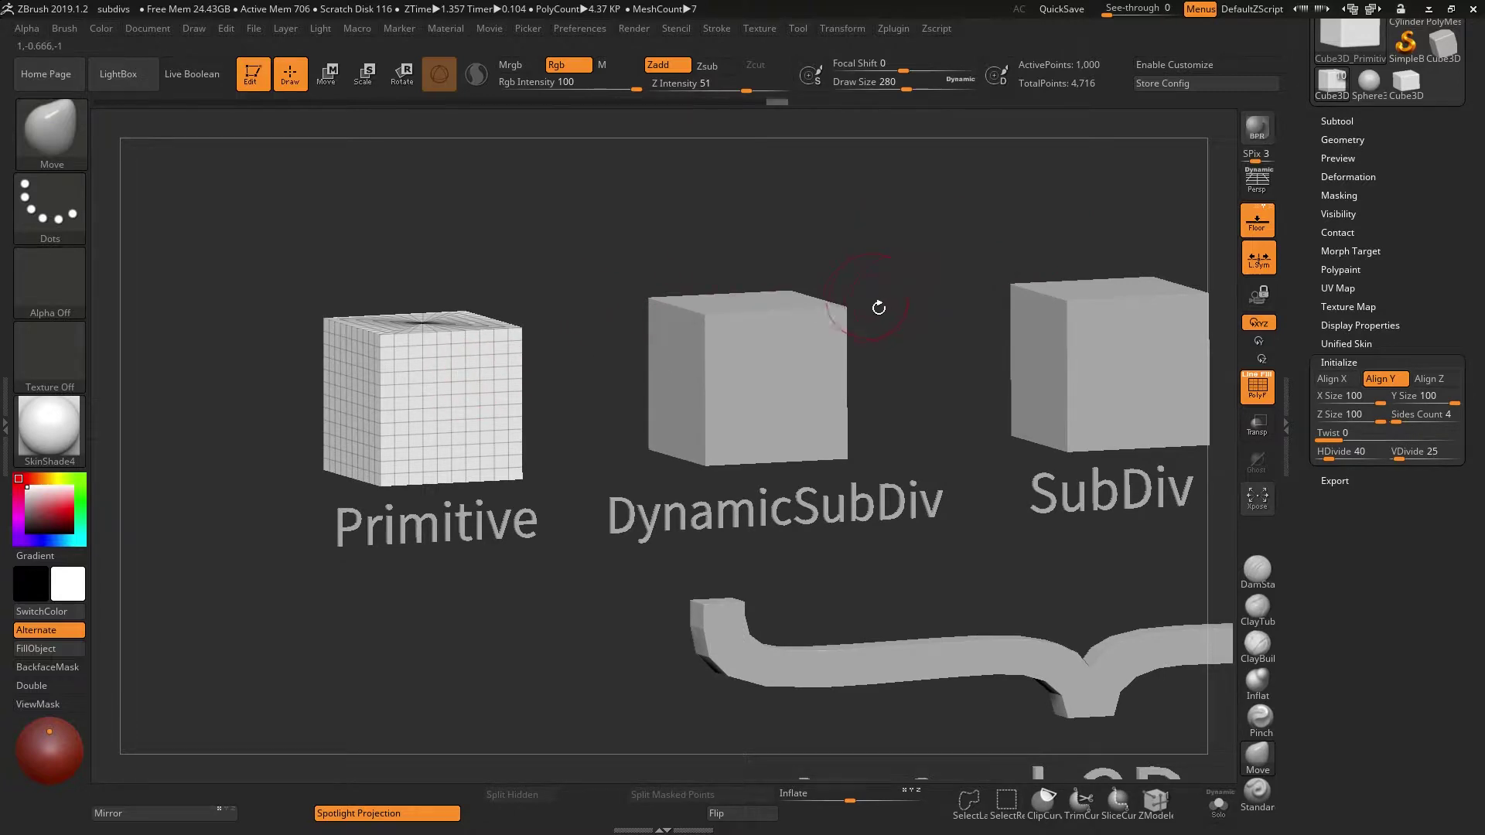
Switch the active tool to the separate Cube3D_1 primitive
drag(1421, 148, 1425, 199)
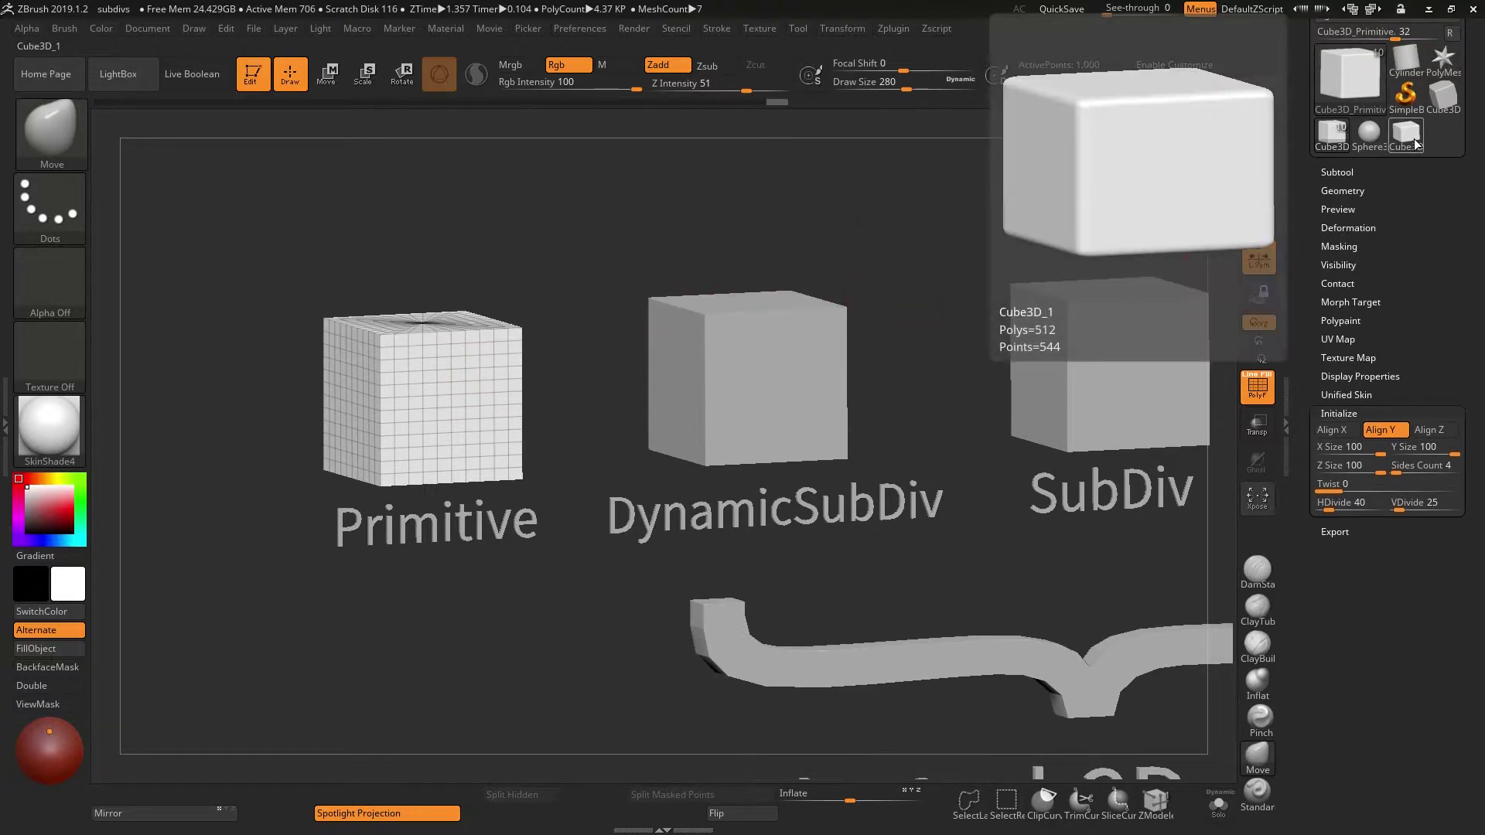
click(1415, 139)
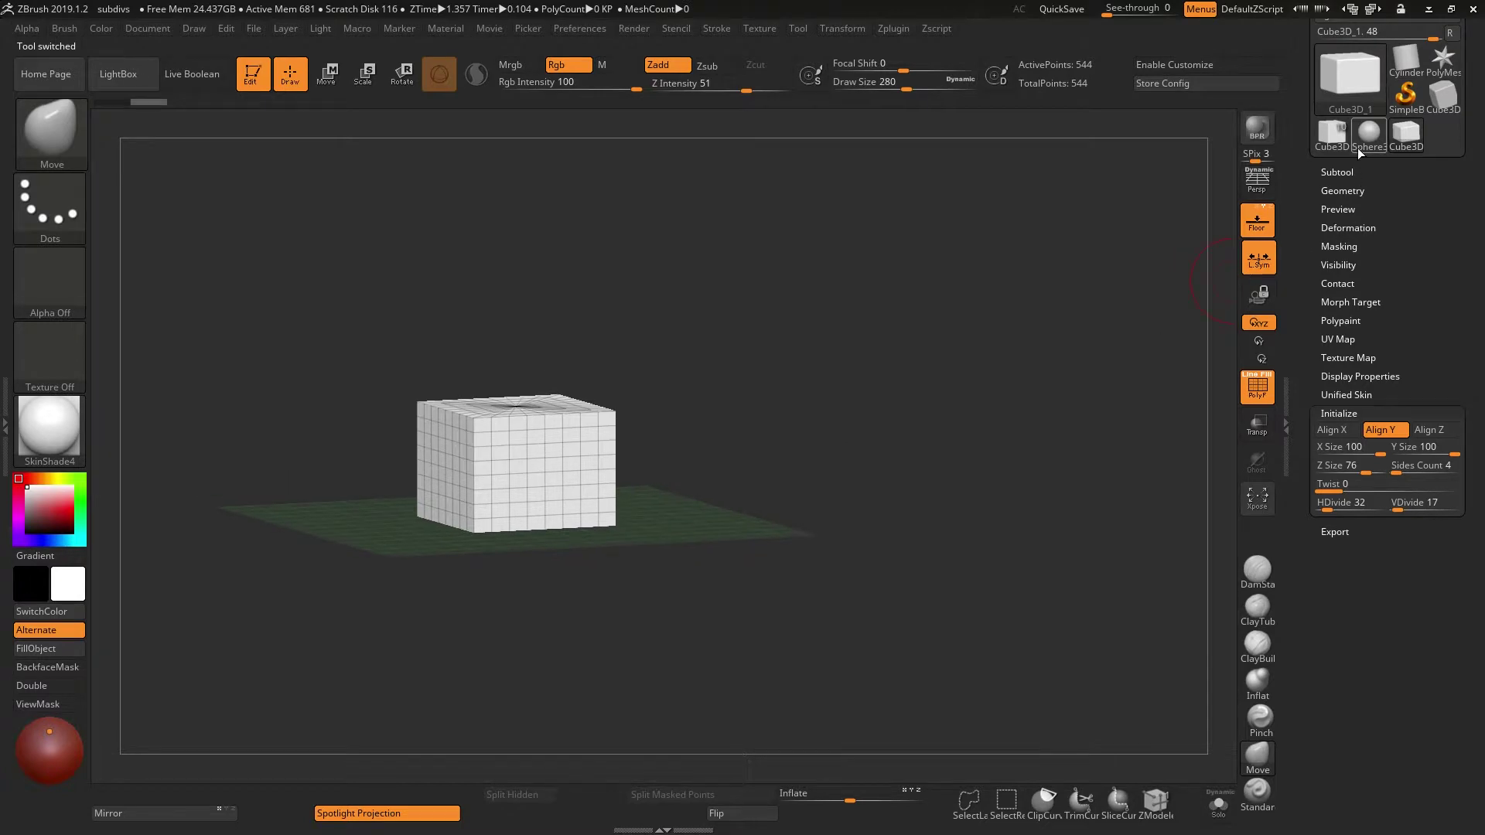
drag(855, 414, 870, 433)
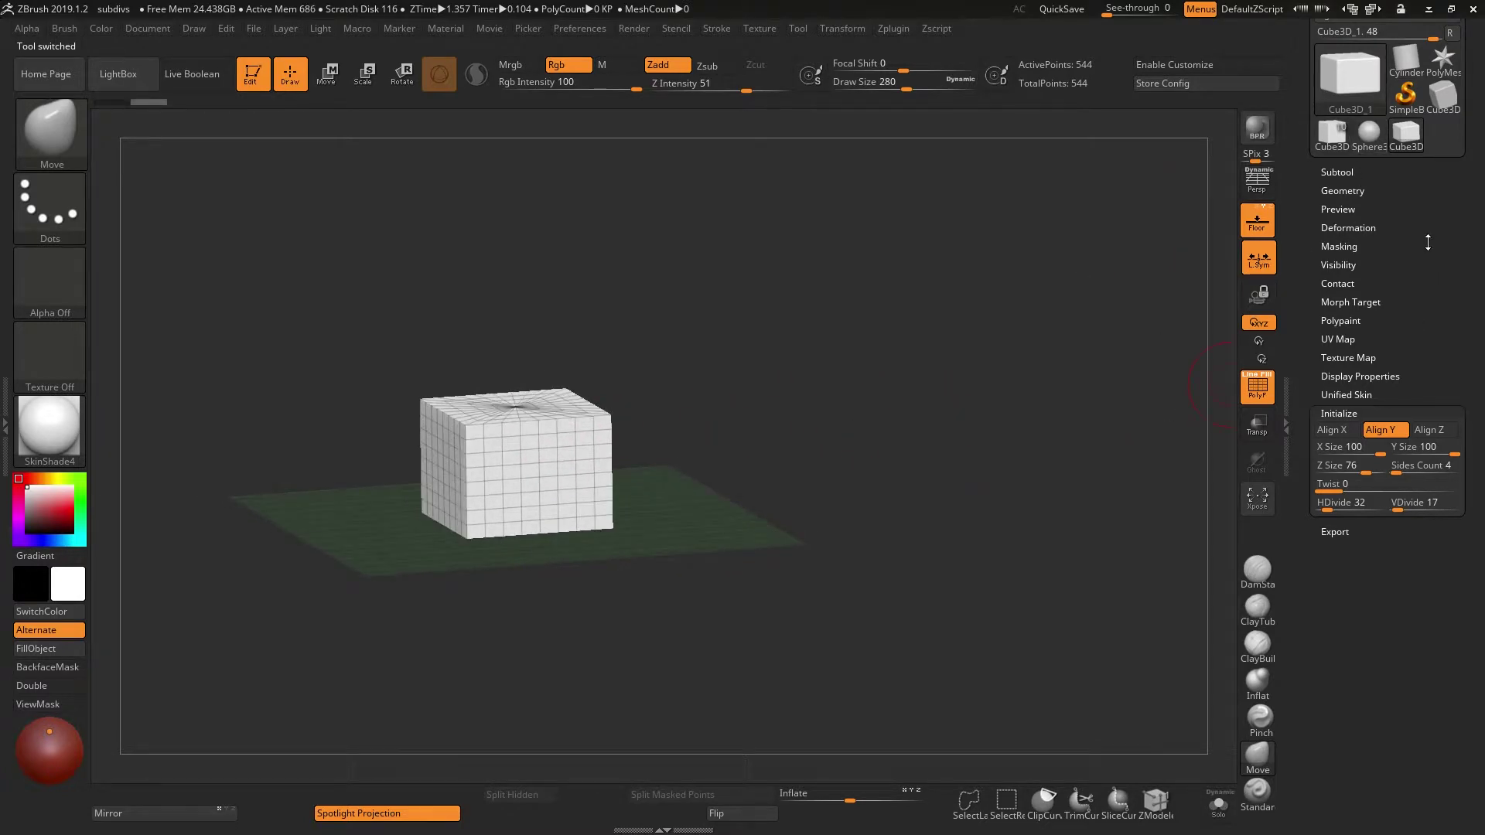
scroll(1427, 242, up, 2)
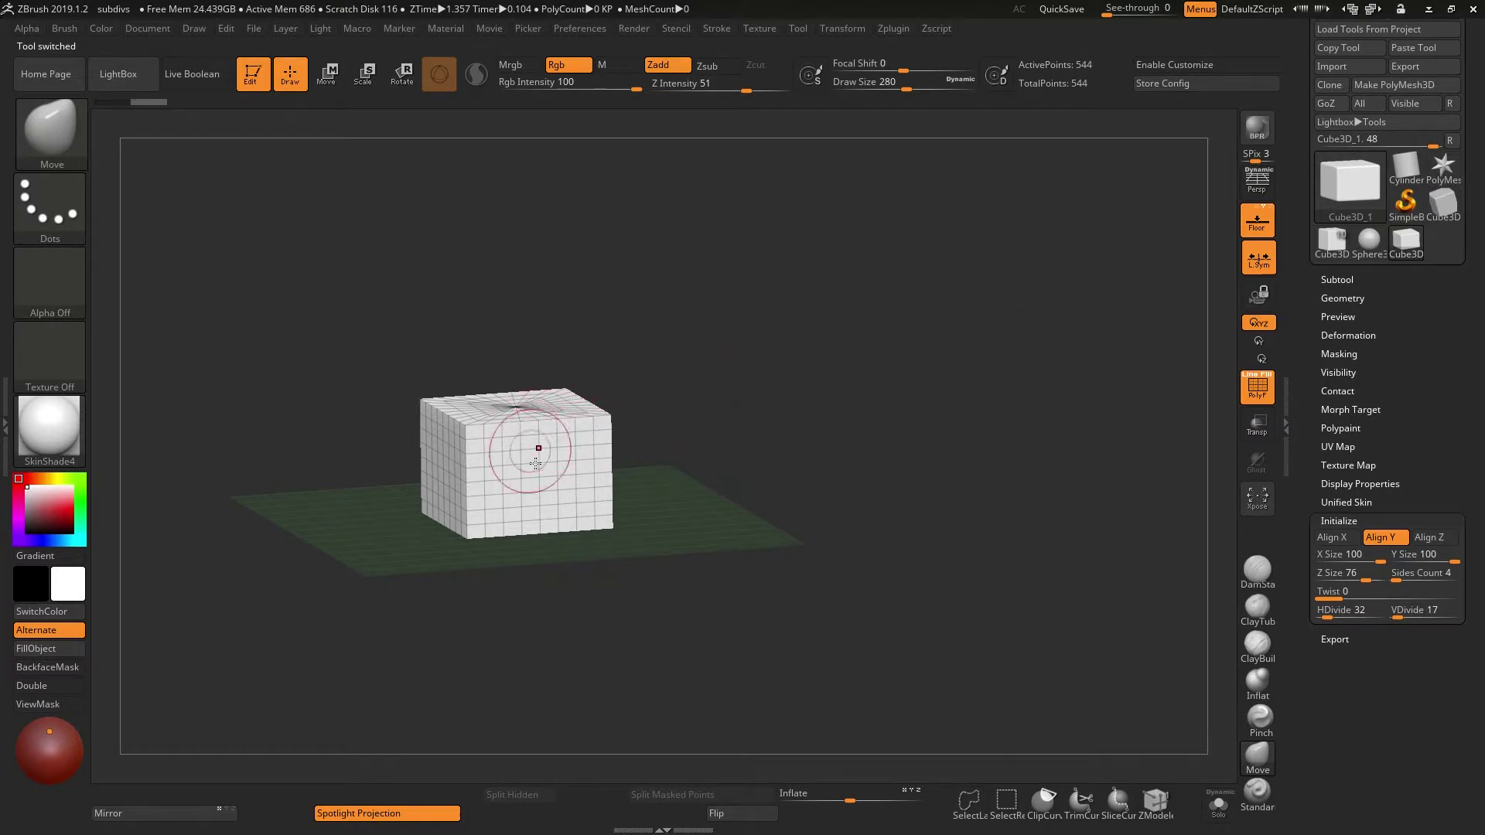
Duplicate the Cube3D_1 subtool to create a polymesh copy
click(1337, 280)
scroll(1480, 580, down, 2)
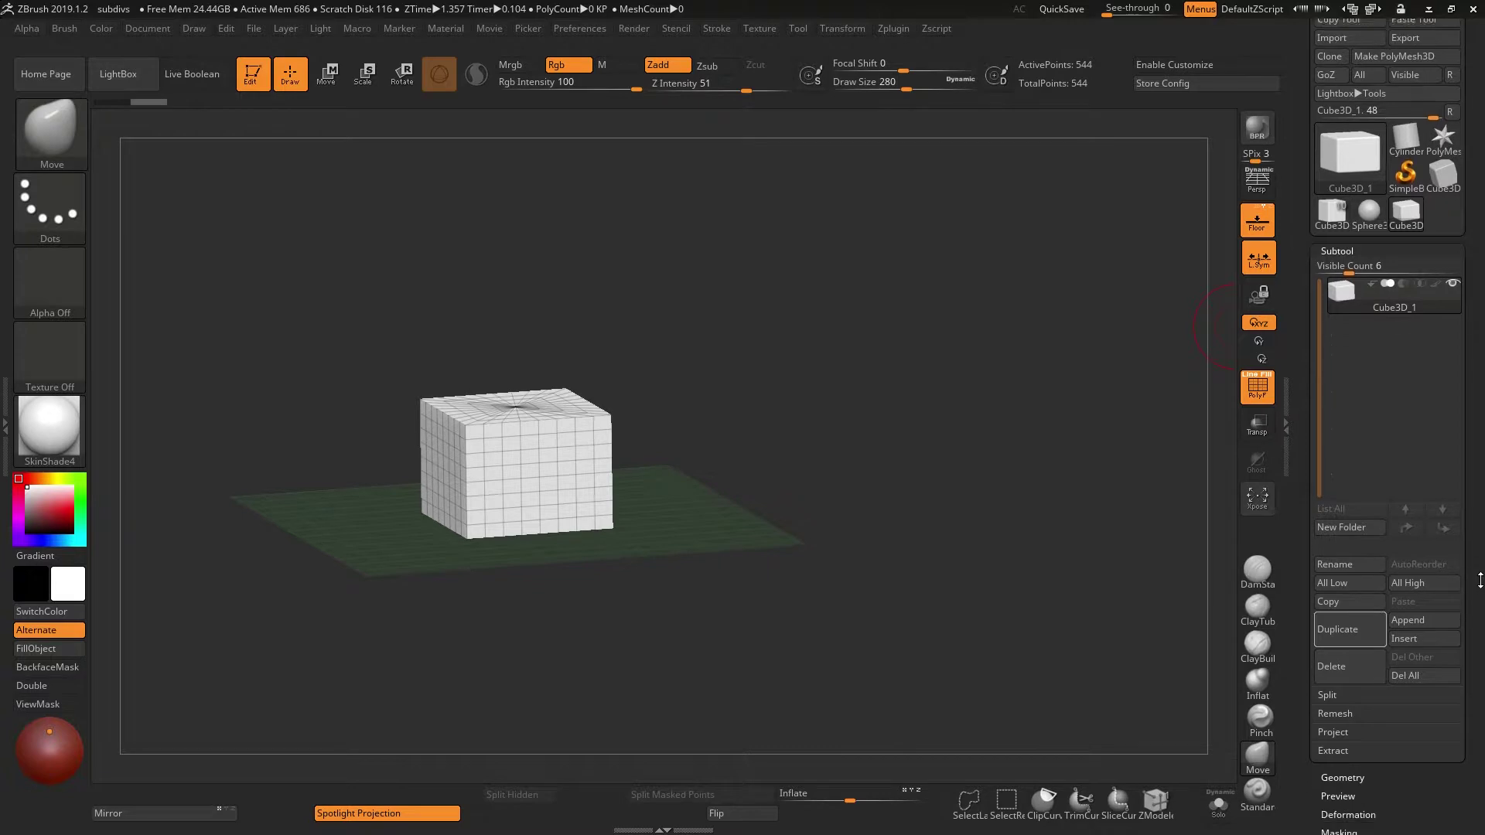
scroll(1480, 580, down, 3)
click(1340, 743)
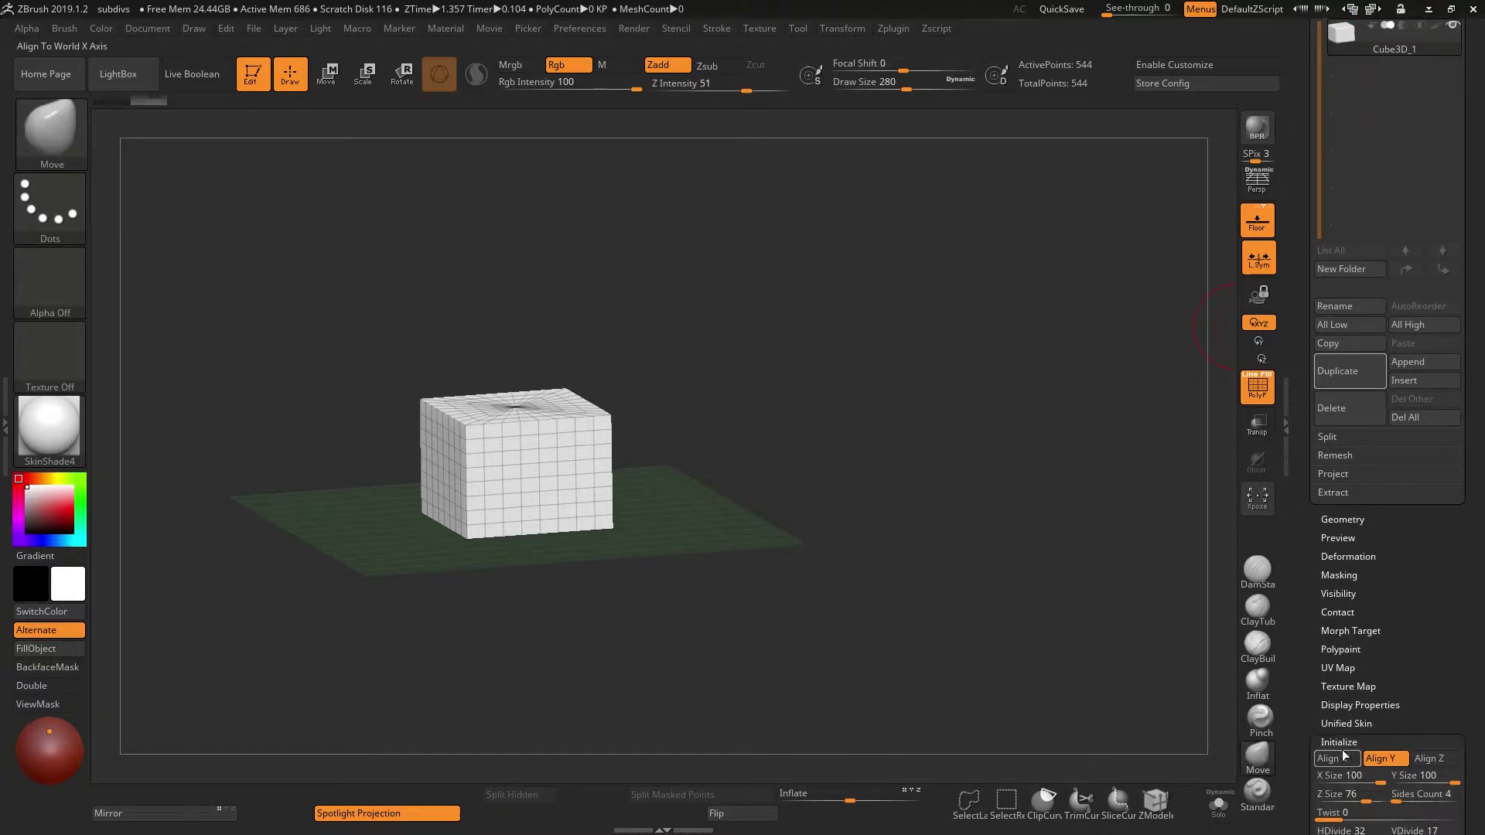
drag(1458, 564, 1458, 661)
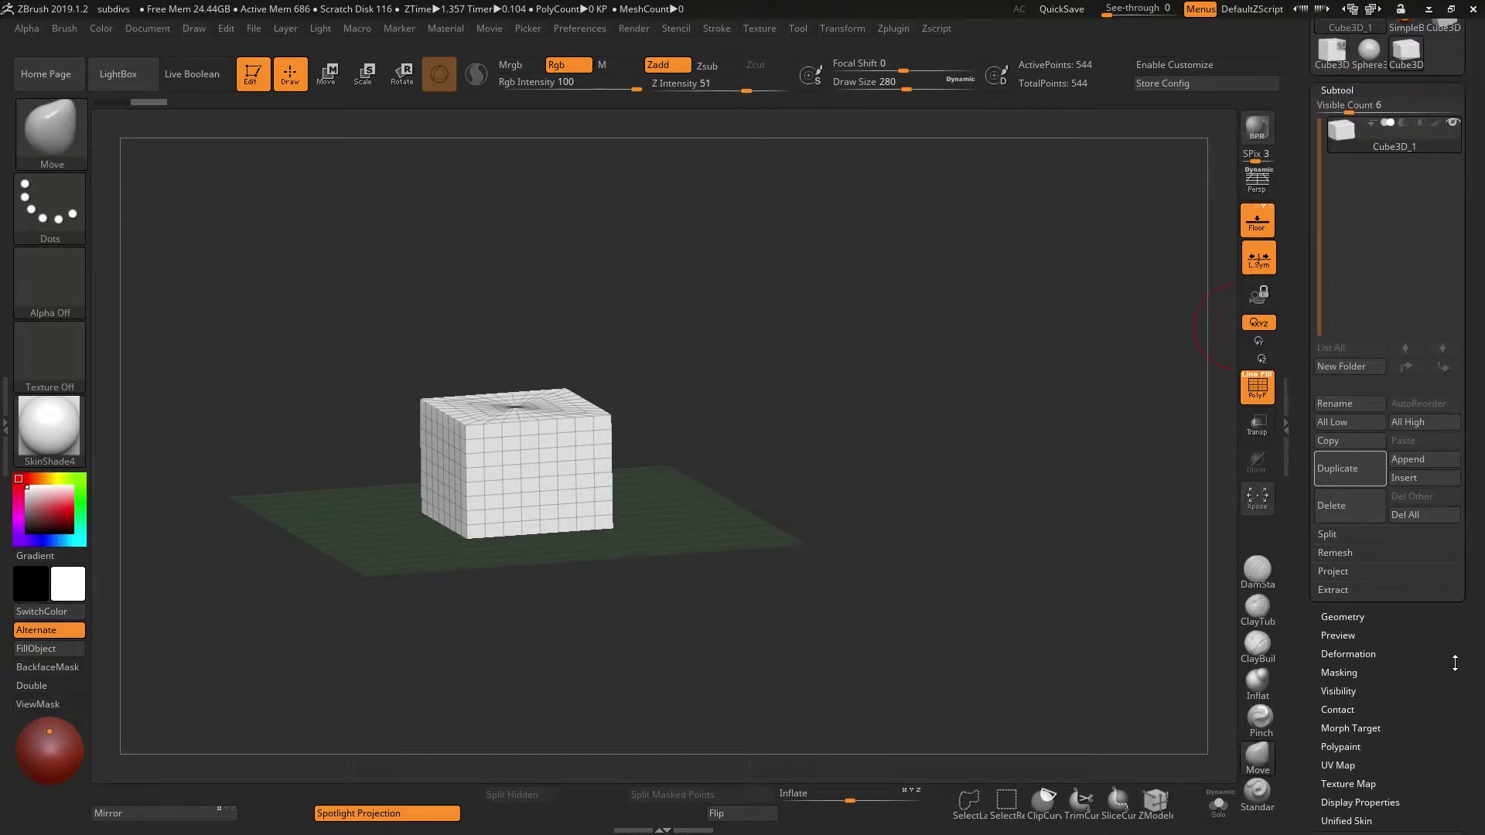
click(1366, 471)
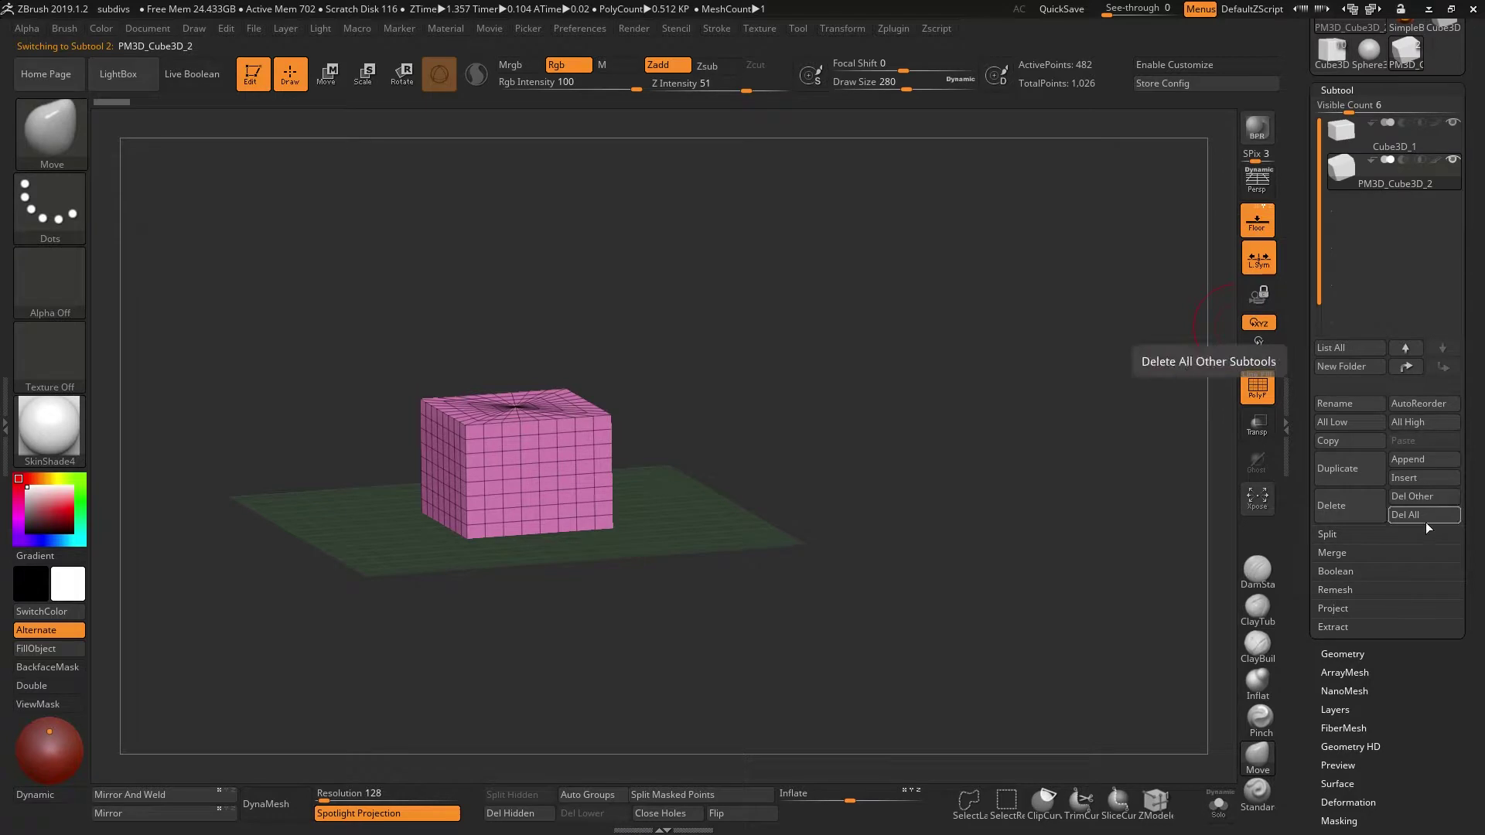
Show the duplicate cube's Initialize options and move the duplicate sideways, clear of the original
scroll(1426, 541, down, 5)
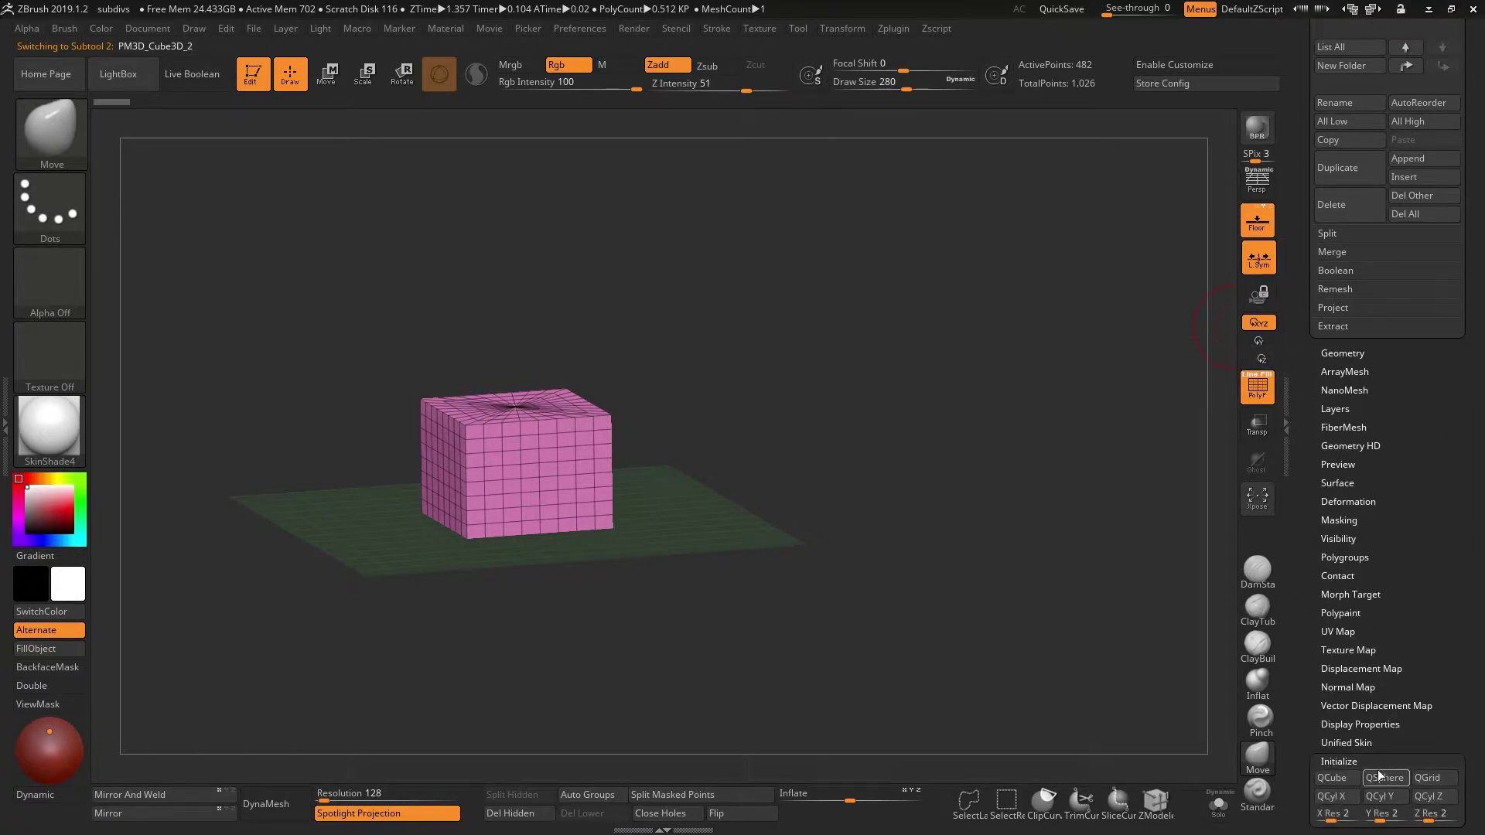
scroll(1449, 678, down, 2)
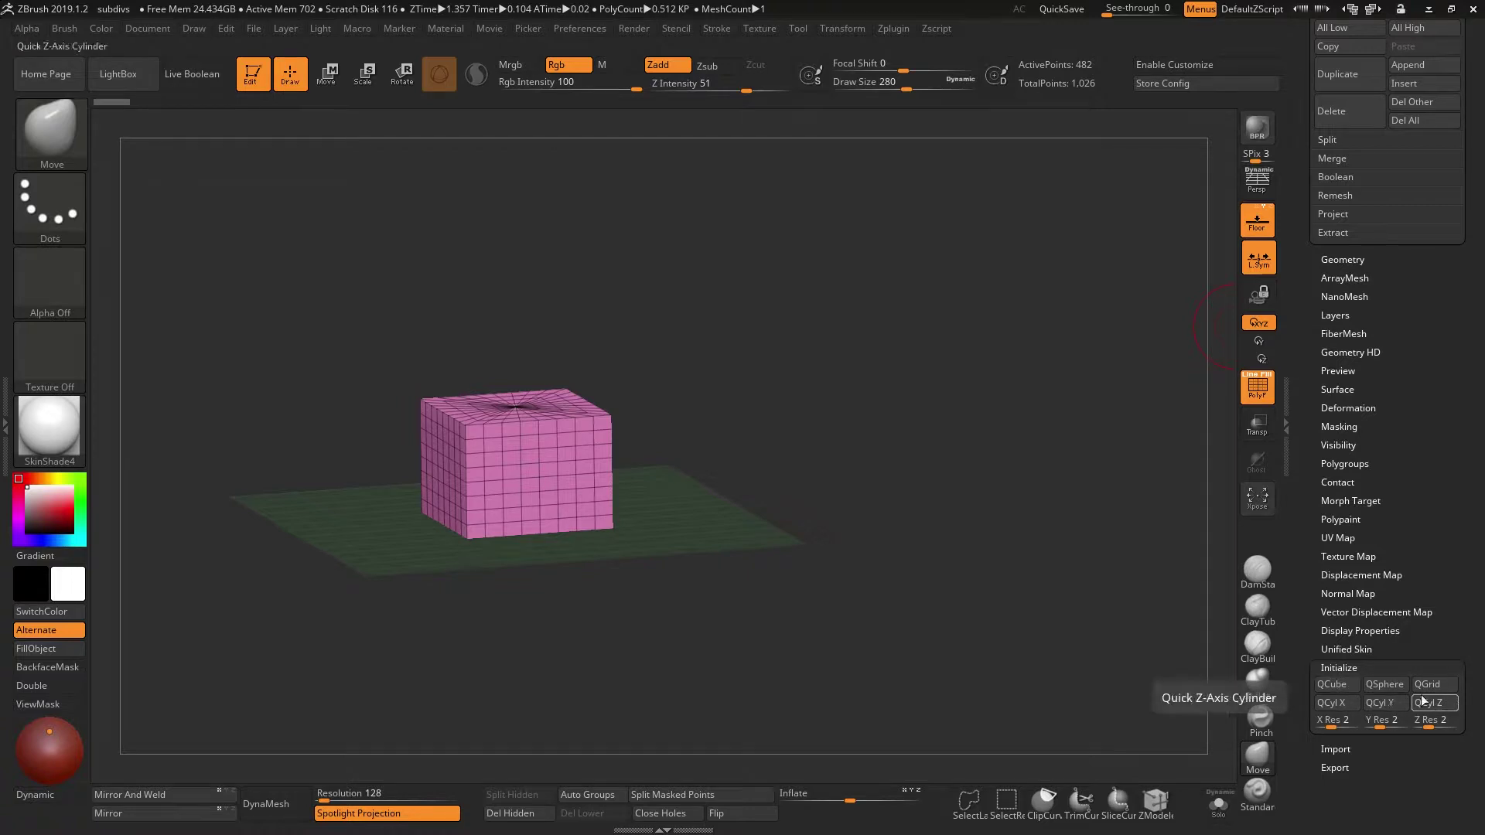
drag(832, 464, 843, 462)
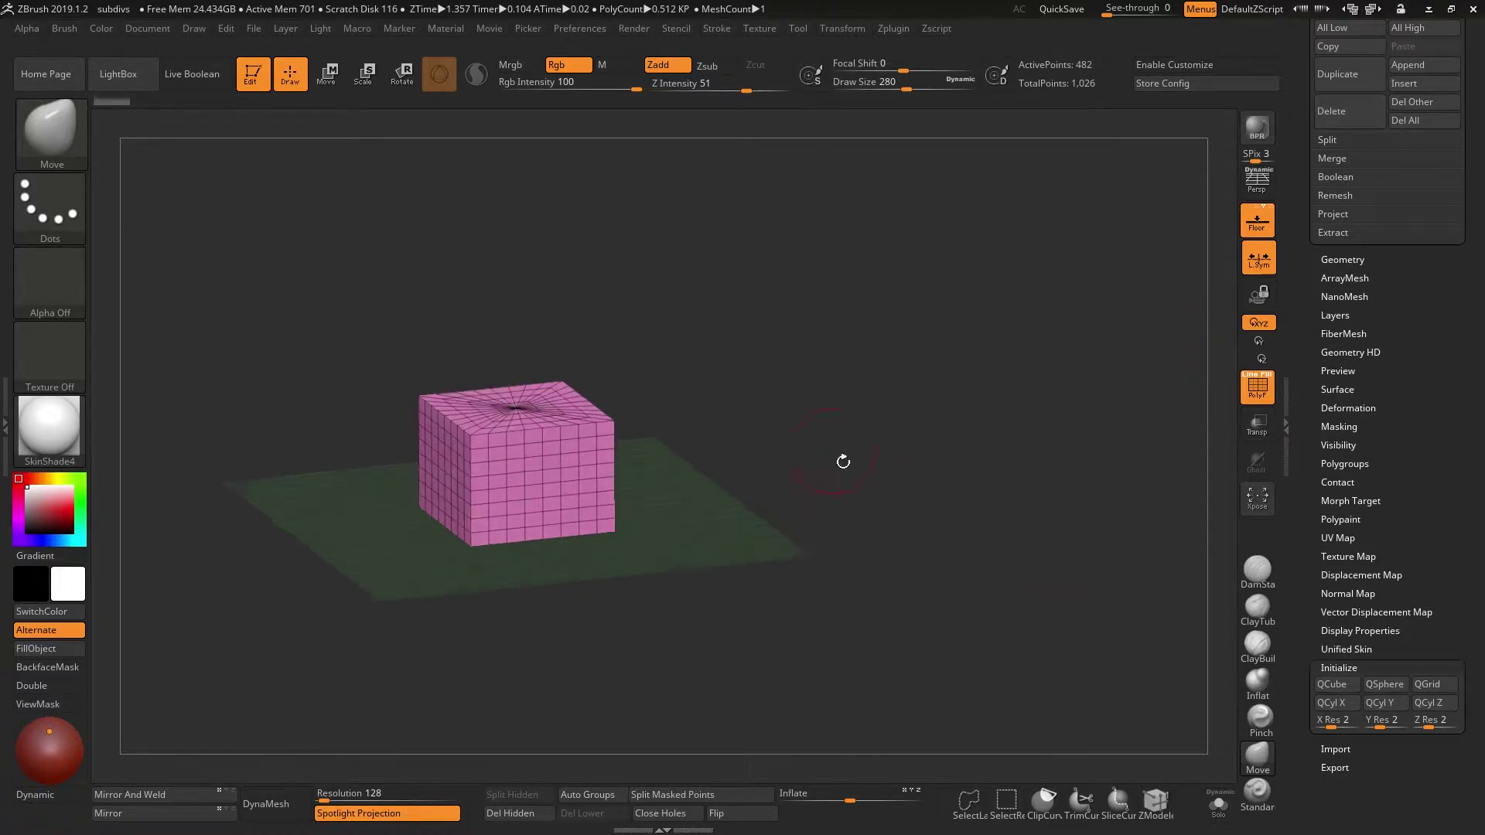
key(w)
drag(428, 472, 685, 445)
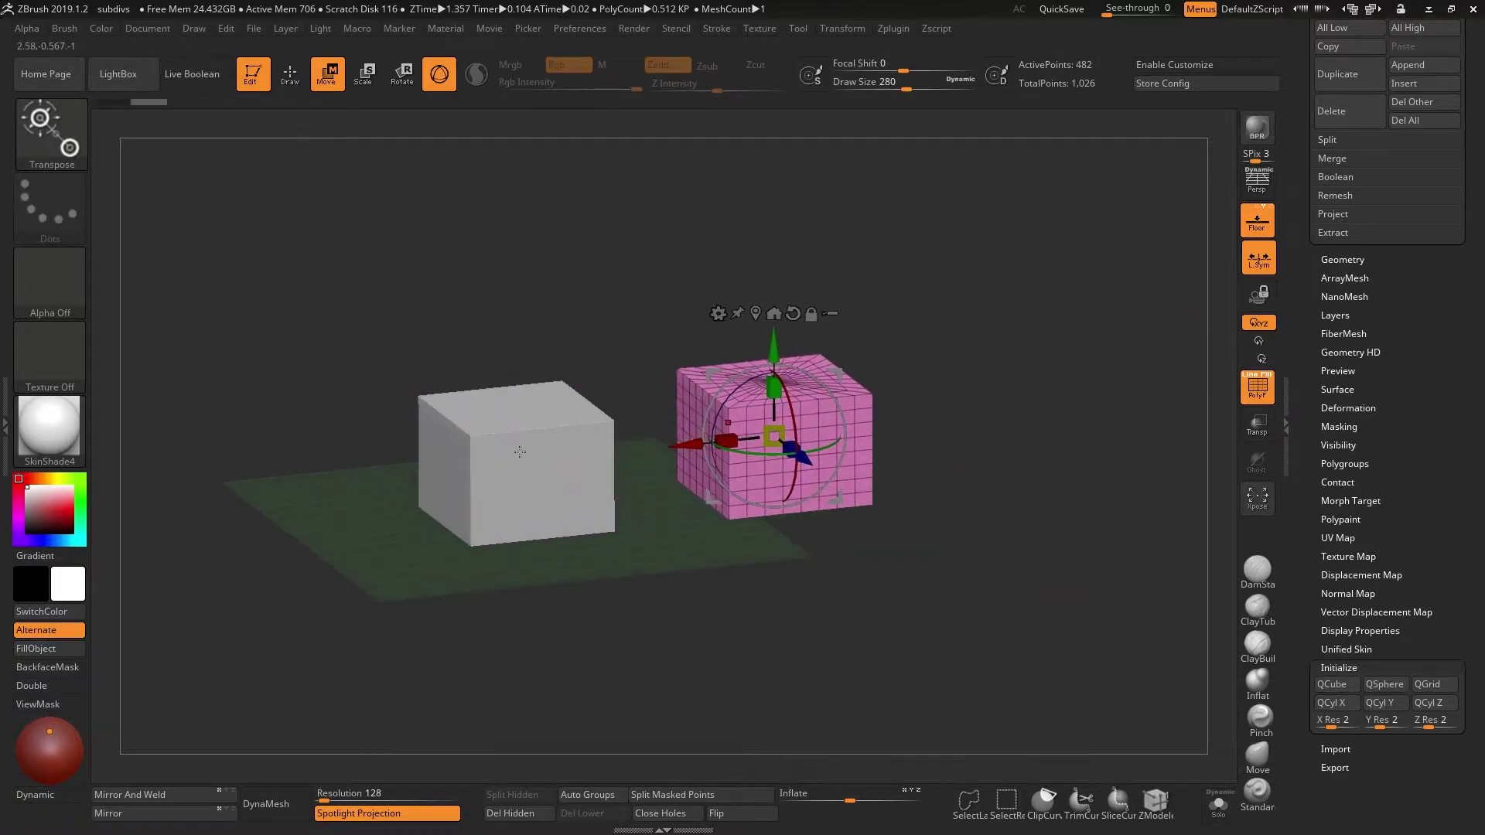
Compare the Initialize options of the original Cube3D_1 primitive with those of its PM3D_Cube3D_2 duplicate
alt+click(514, 450)
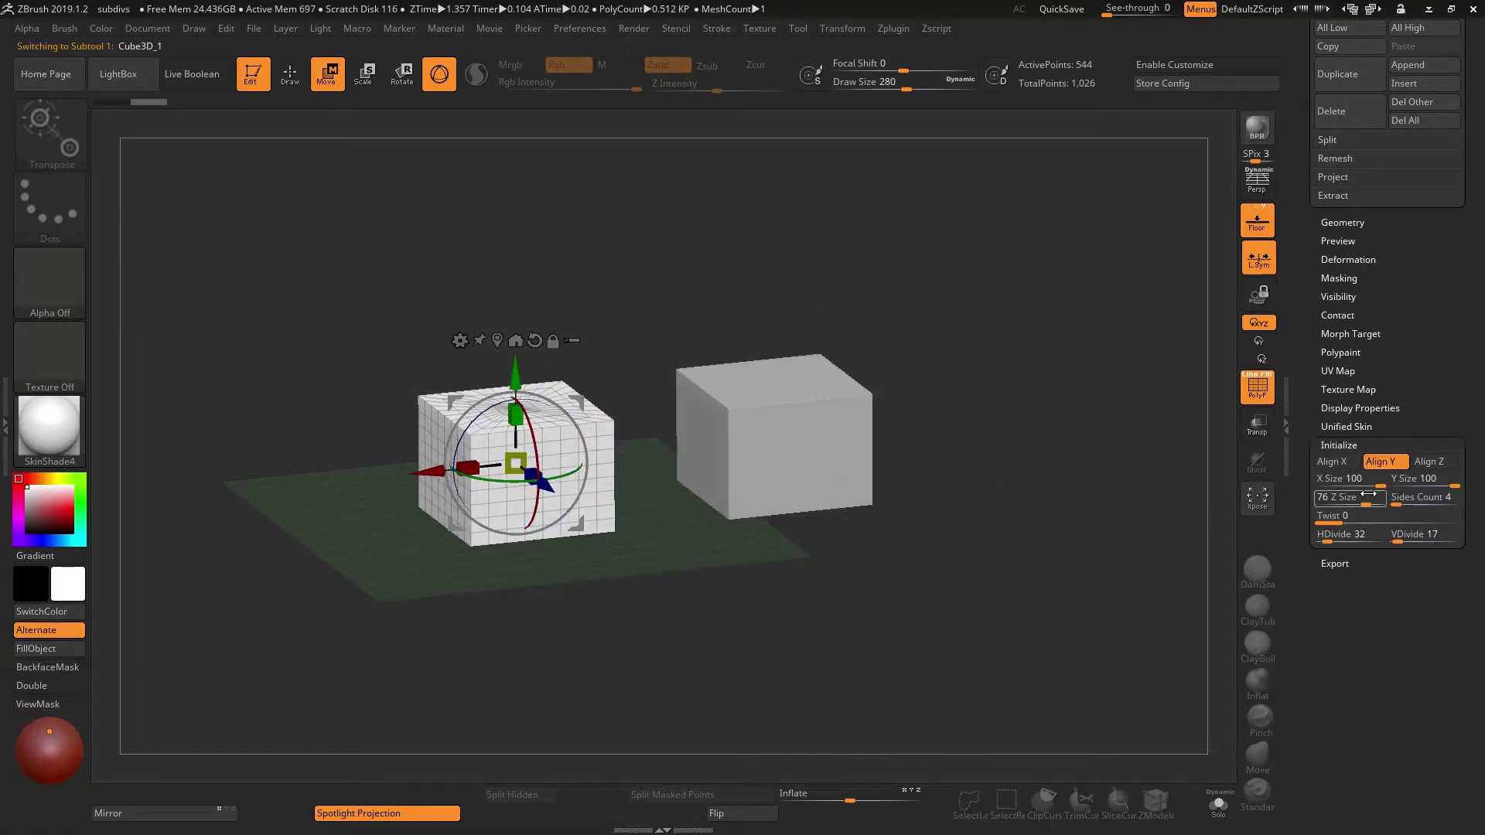
alt+click(780, 435)
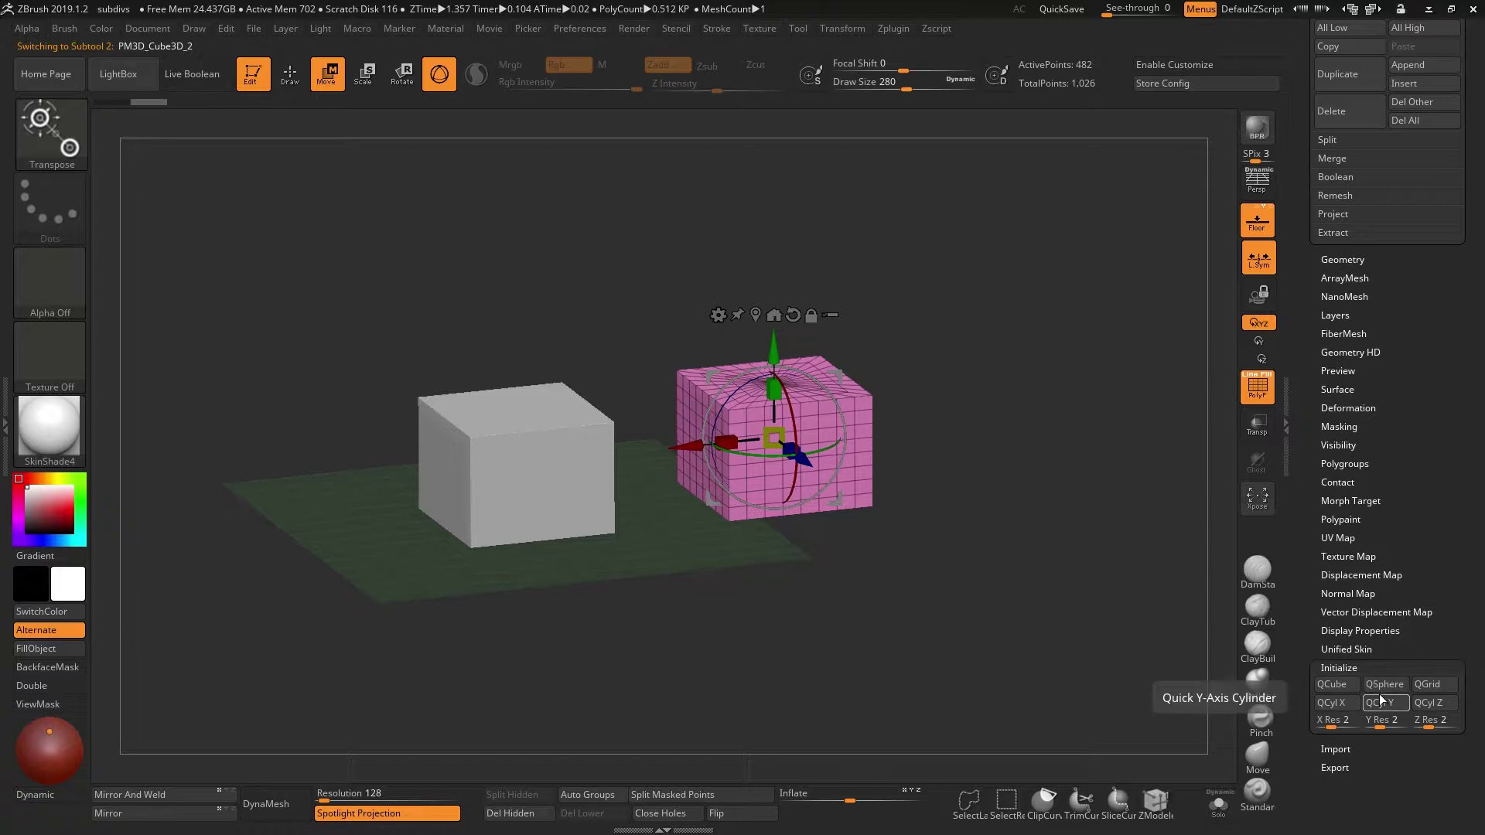
scroll(1442, 433, up, 1)
Pull the duplicate cube's upper front corner upward into a point with the Move brush
key(q)
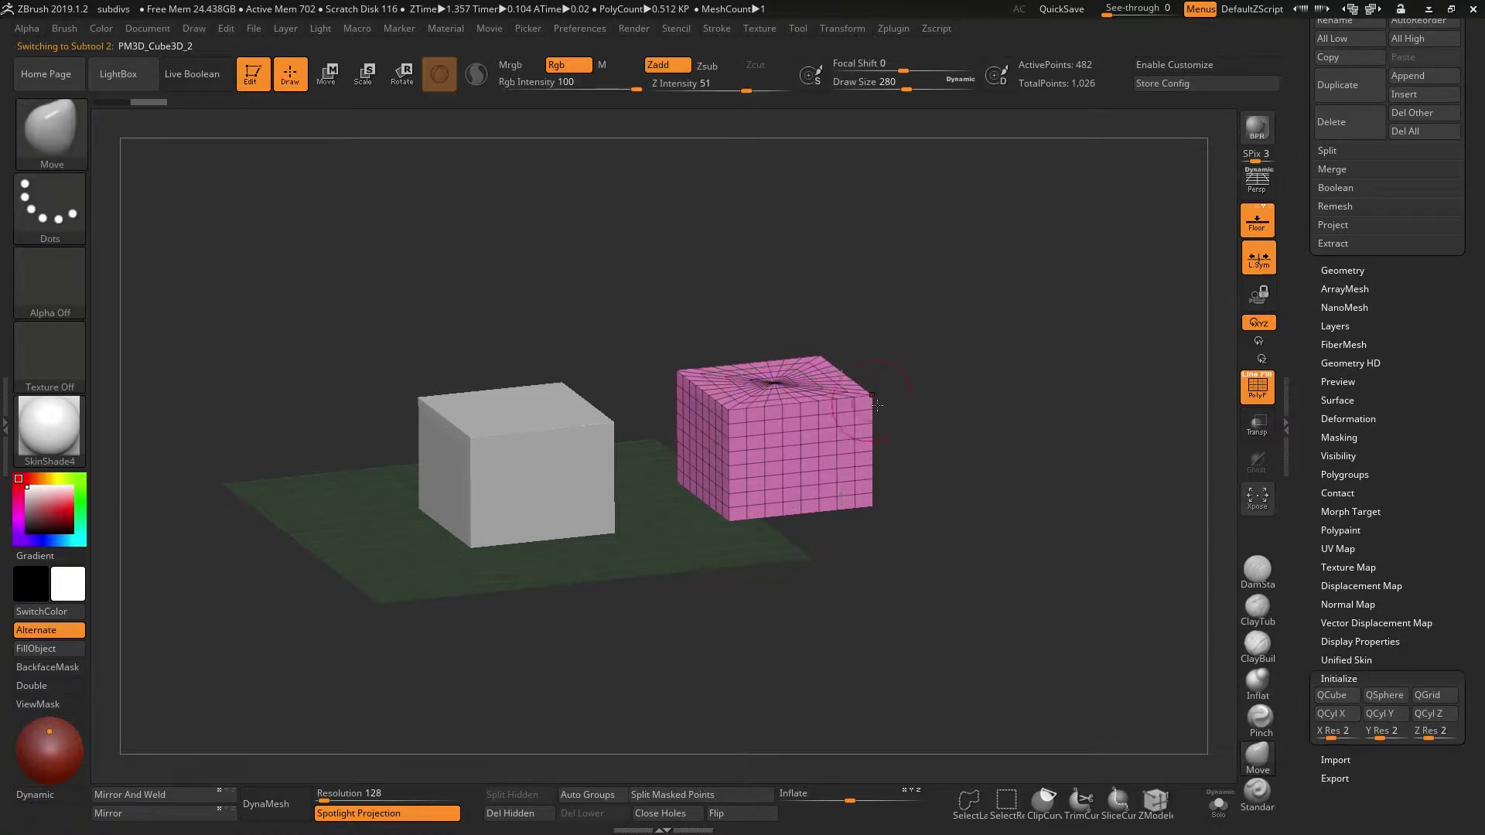
drag(873, 398, 908, 300)
alt+drag(1036, 438, 1035, 486)
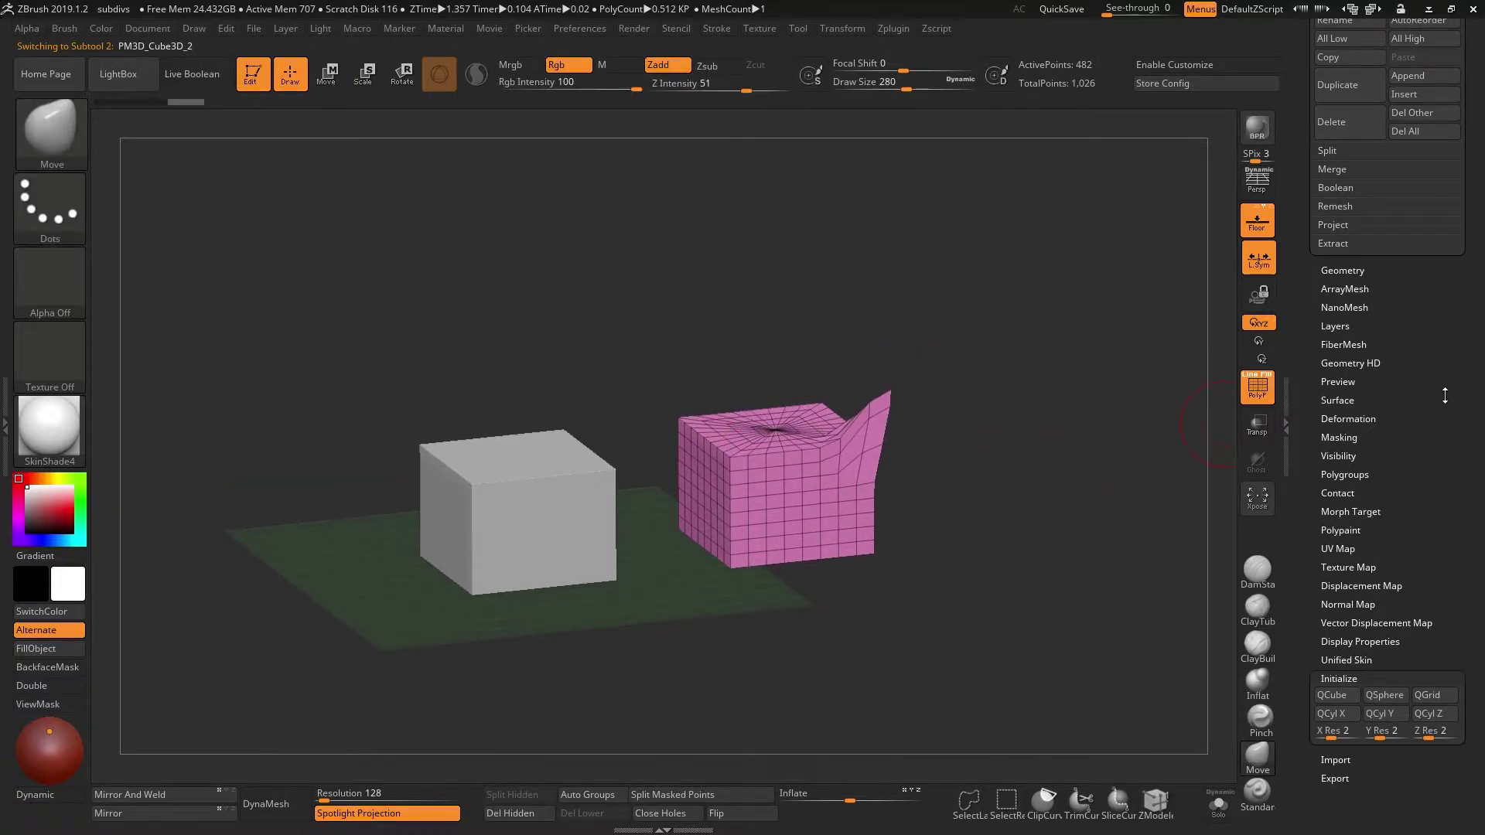
Switch back to the Cube3D_Primitive tool and hide the polymesh subtool folder
drag(1446, 395, 1445, 716)
drag(1472, 120, 1477, 315)
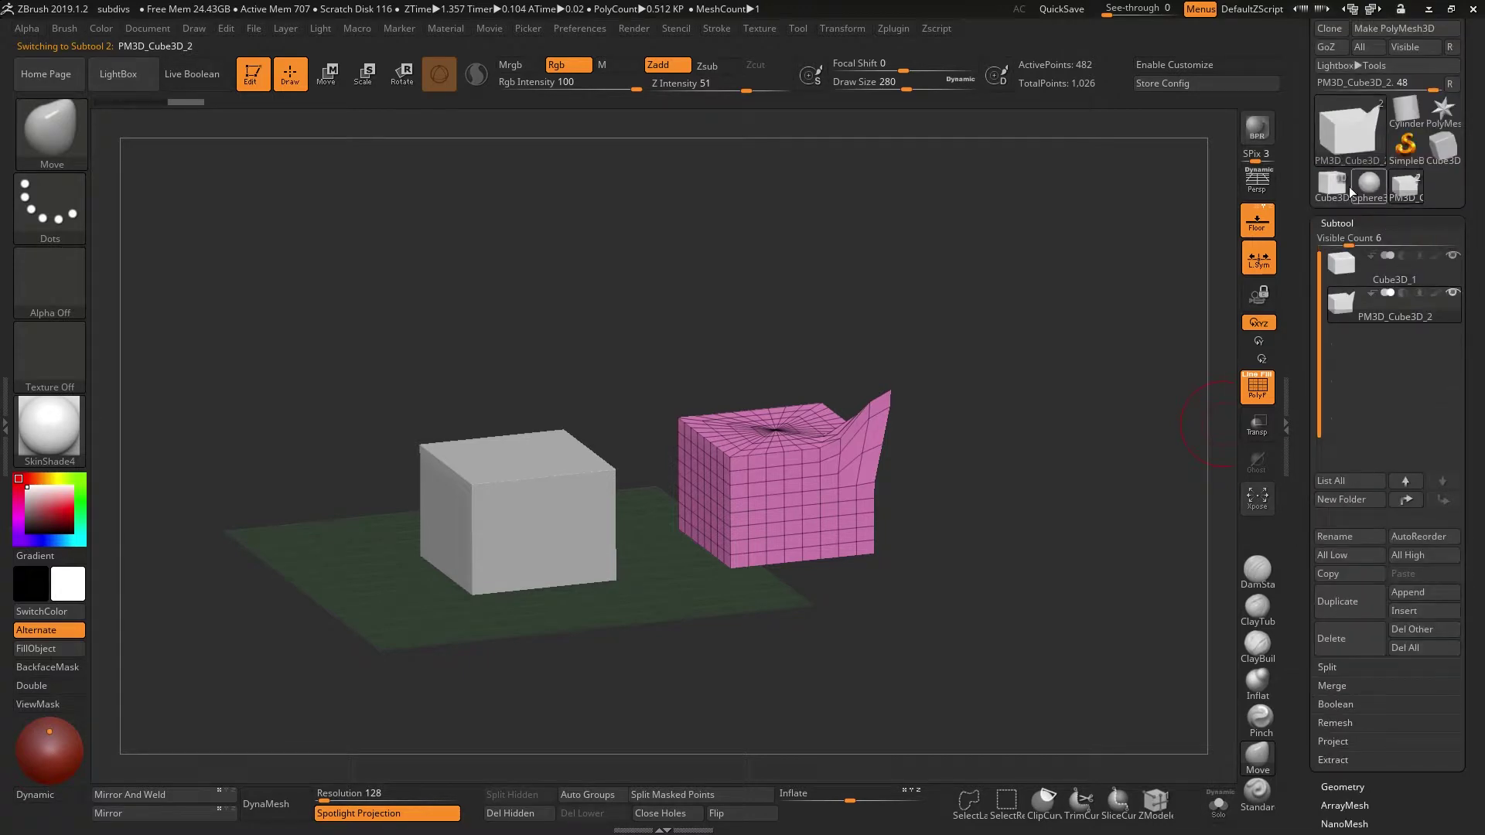
click(1331, 185)
alt+drag(1045, 667, 831, 253)
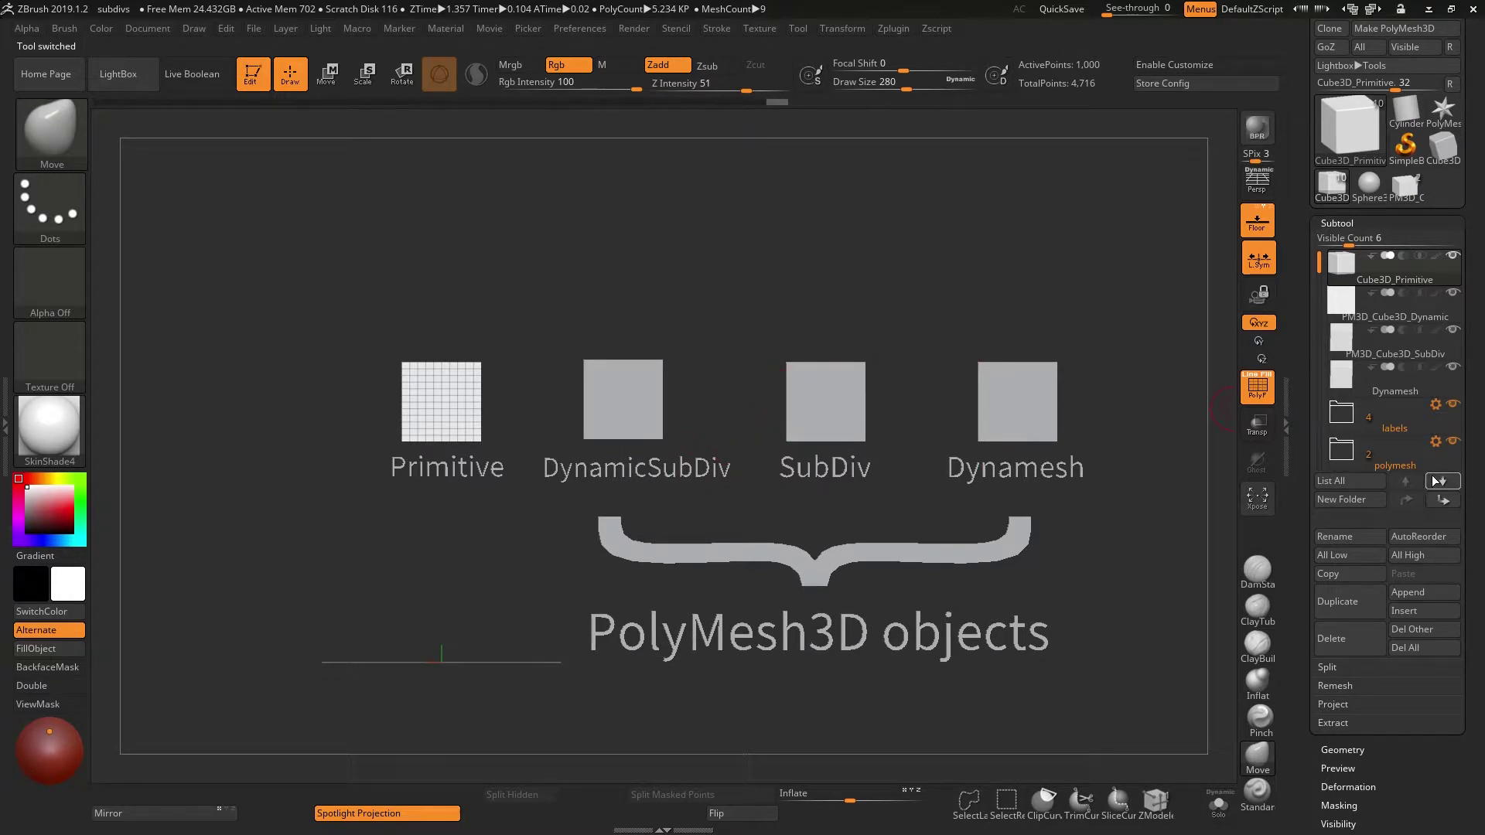
click(1453, 442)
Select the DynamicSubDiv cube as the active subtool and set the Draw Size to 207
drag(607, 534, 775, 630)
alt+click(789, 400)
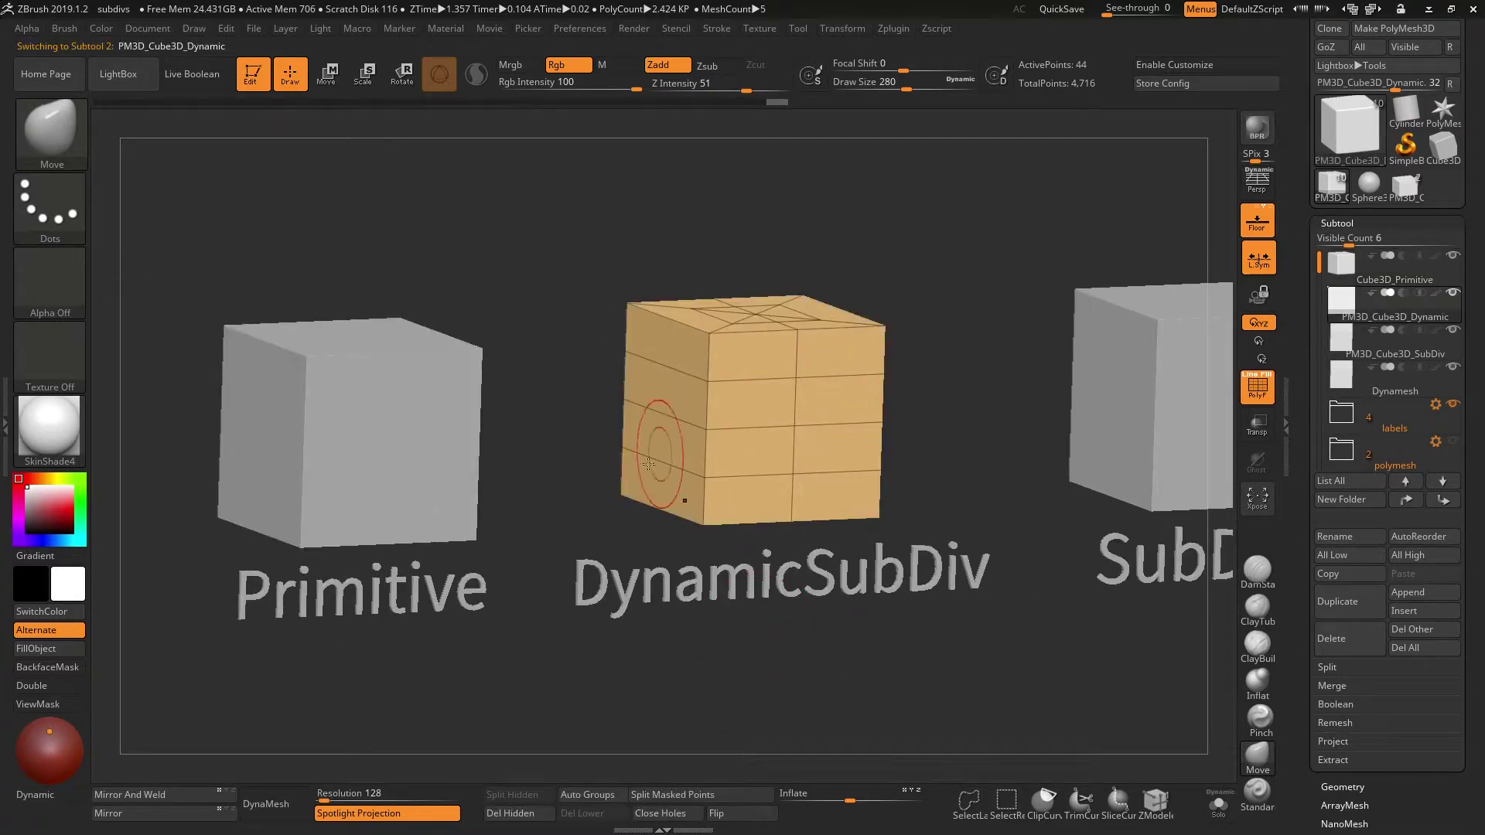
drag(935, 414, 935, 503)
mouse_move(1124, 447)
alt+mouse_down()
mouse_move(949, 376)
mouse_move(951, 393)
alt+mouse_up()
key(s)
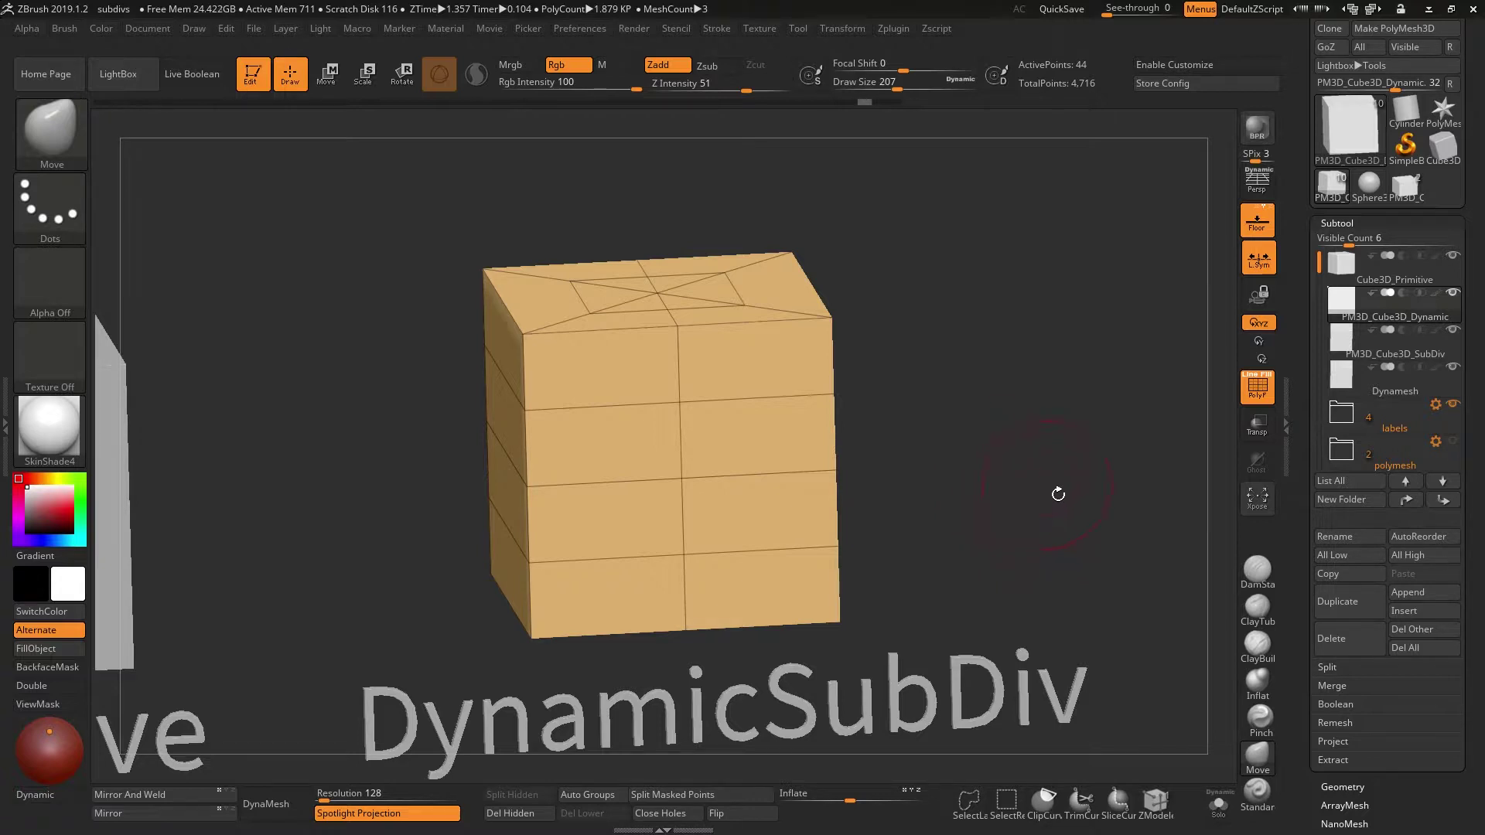
Turn on Dynamic Subdiv for the DynamicSubDiv cube and set SmoothSubdiv to 1
alt+drag(1055, 486, 966, 492)
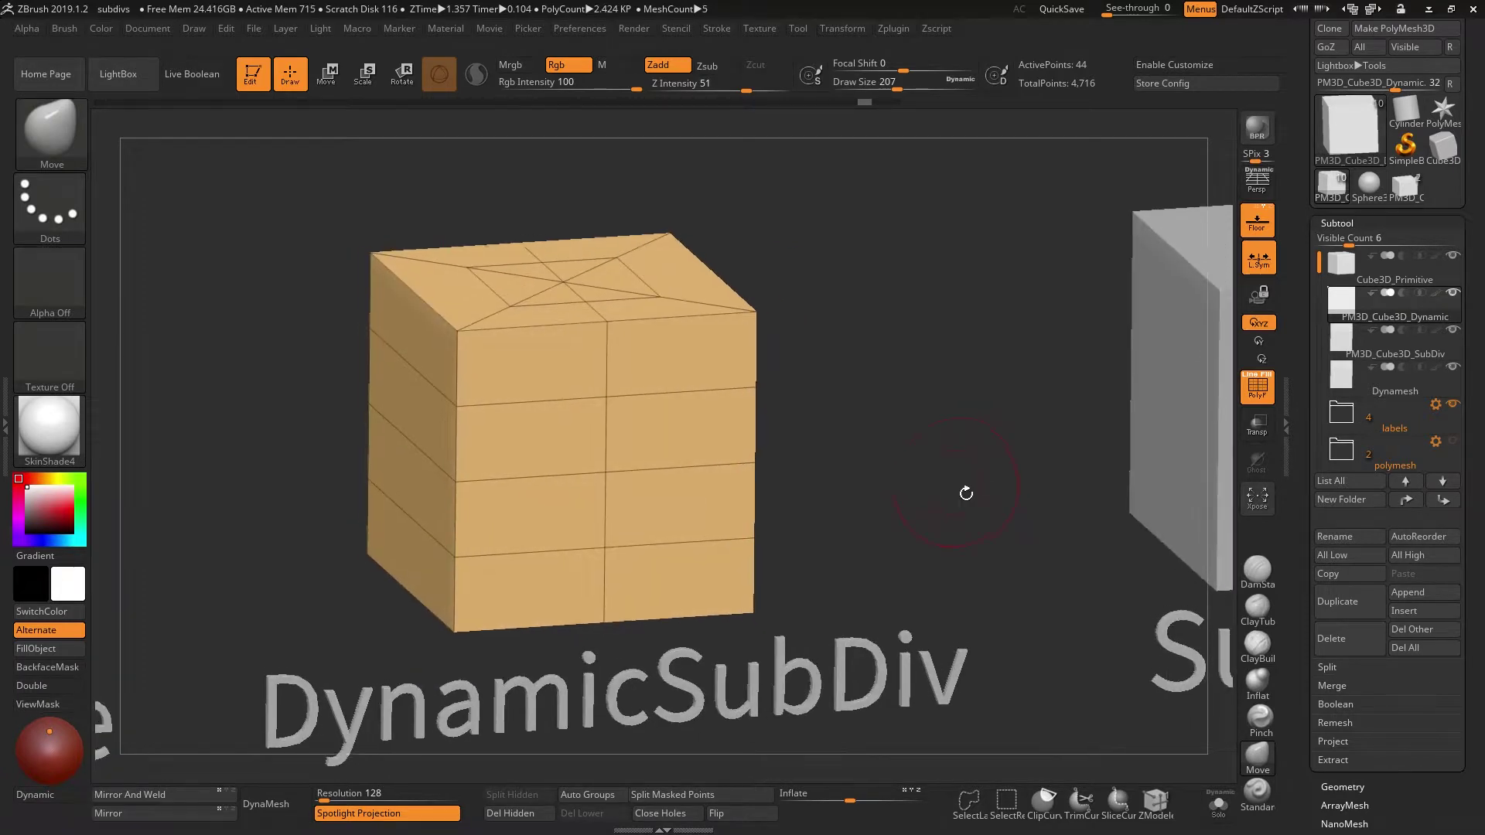
click(1343, 787)
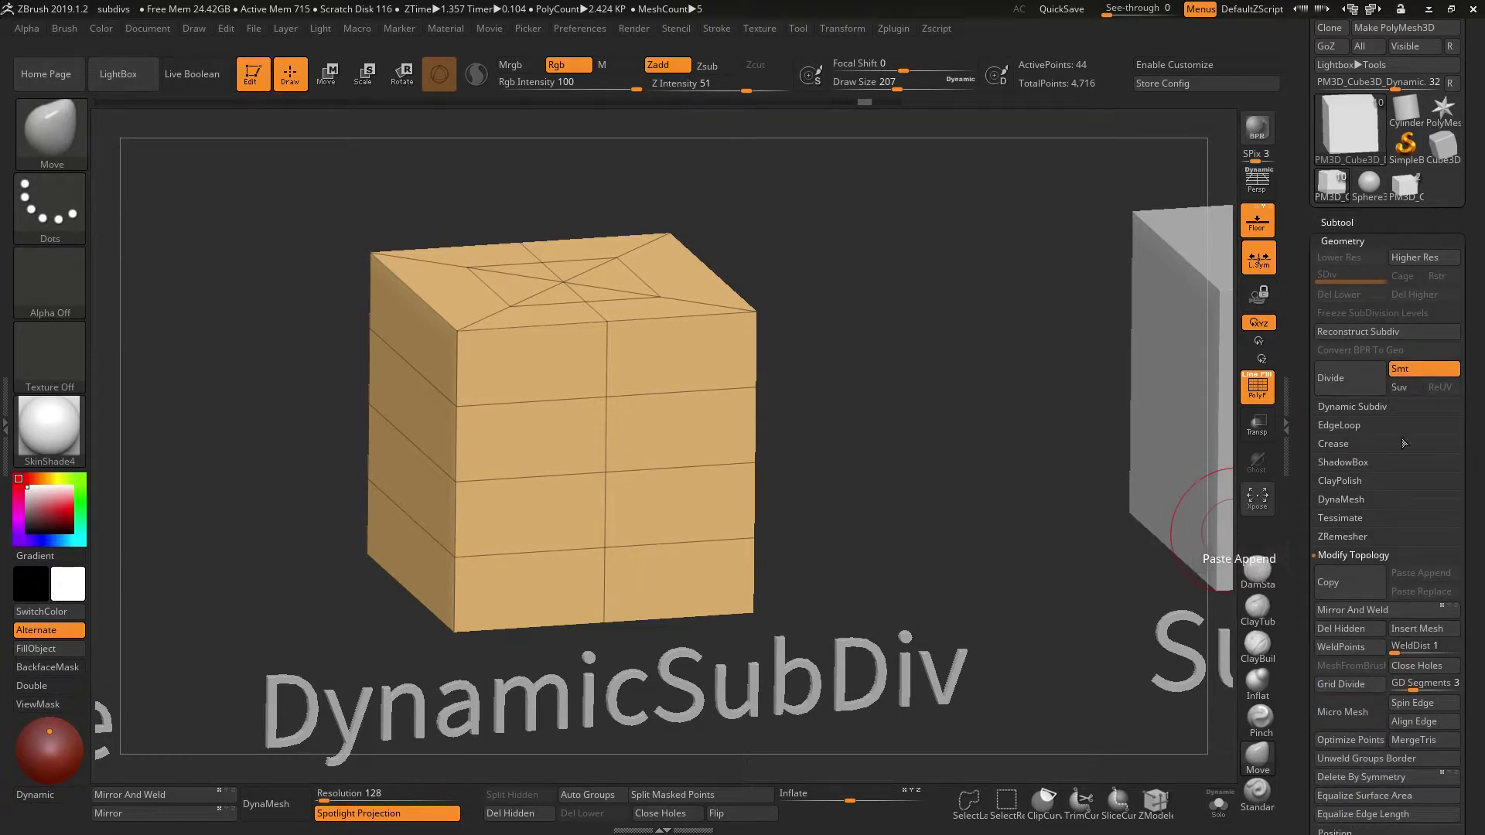
drag(1434, 424, 1358, 364)
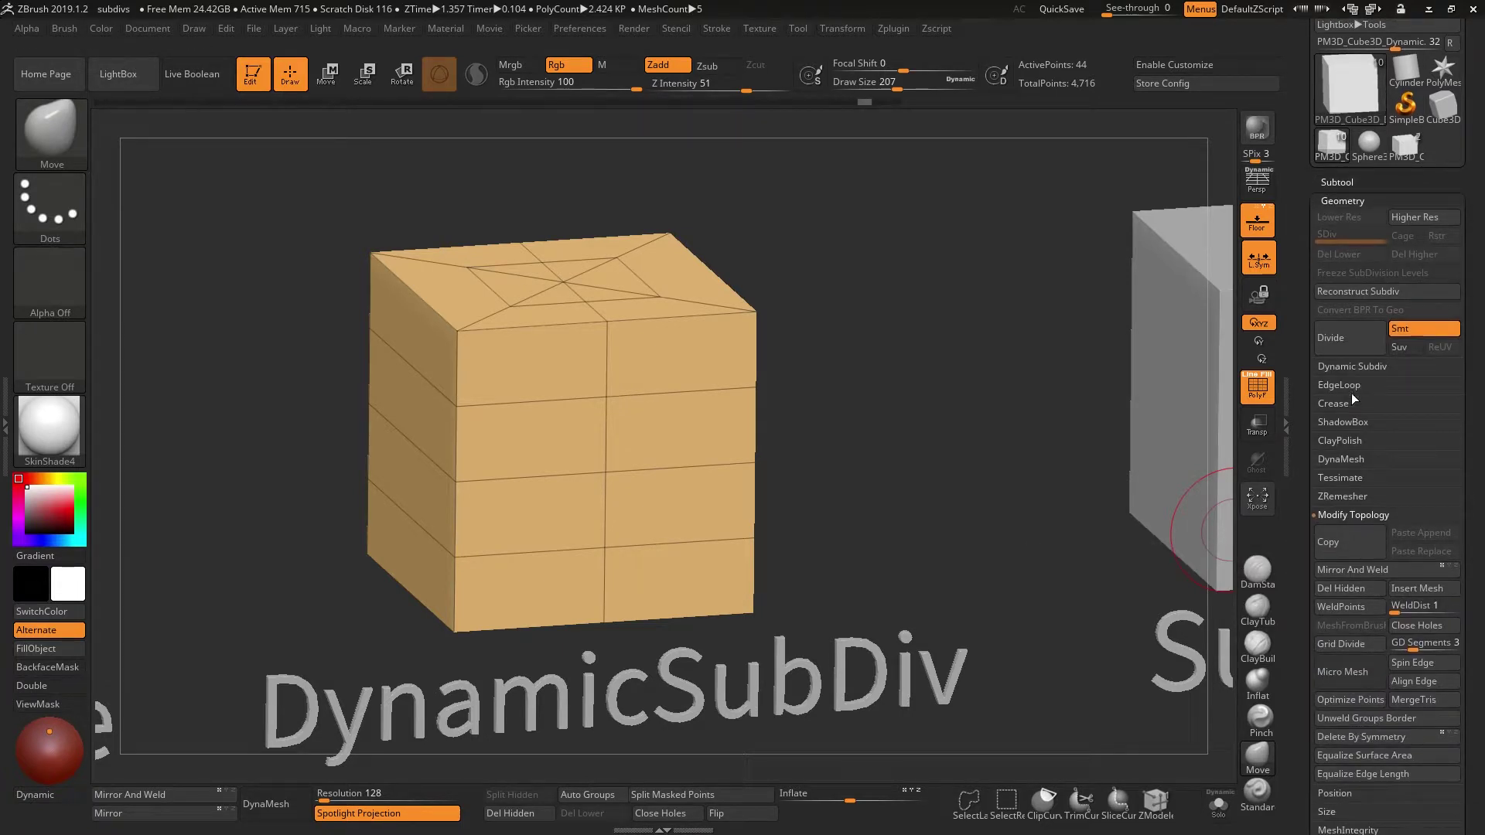
click(1353, 368)
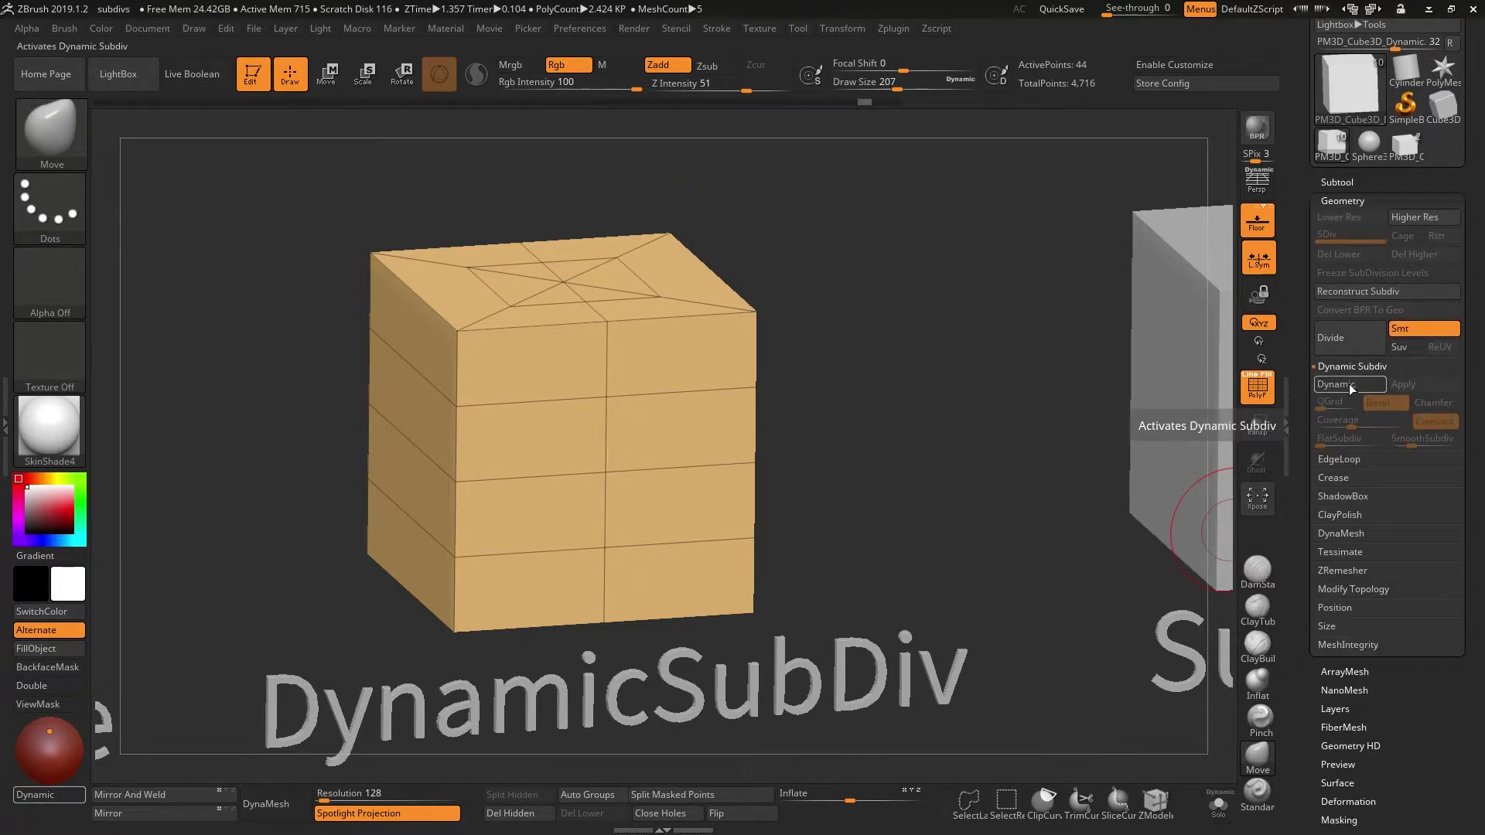
click(1351, 385)
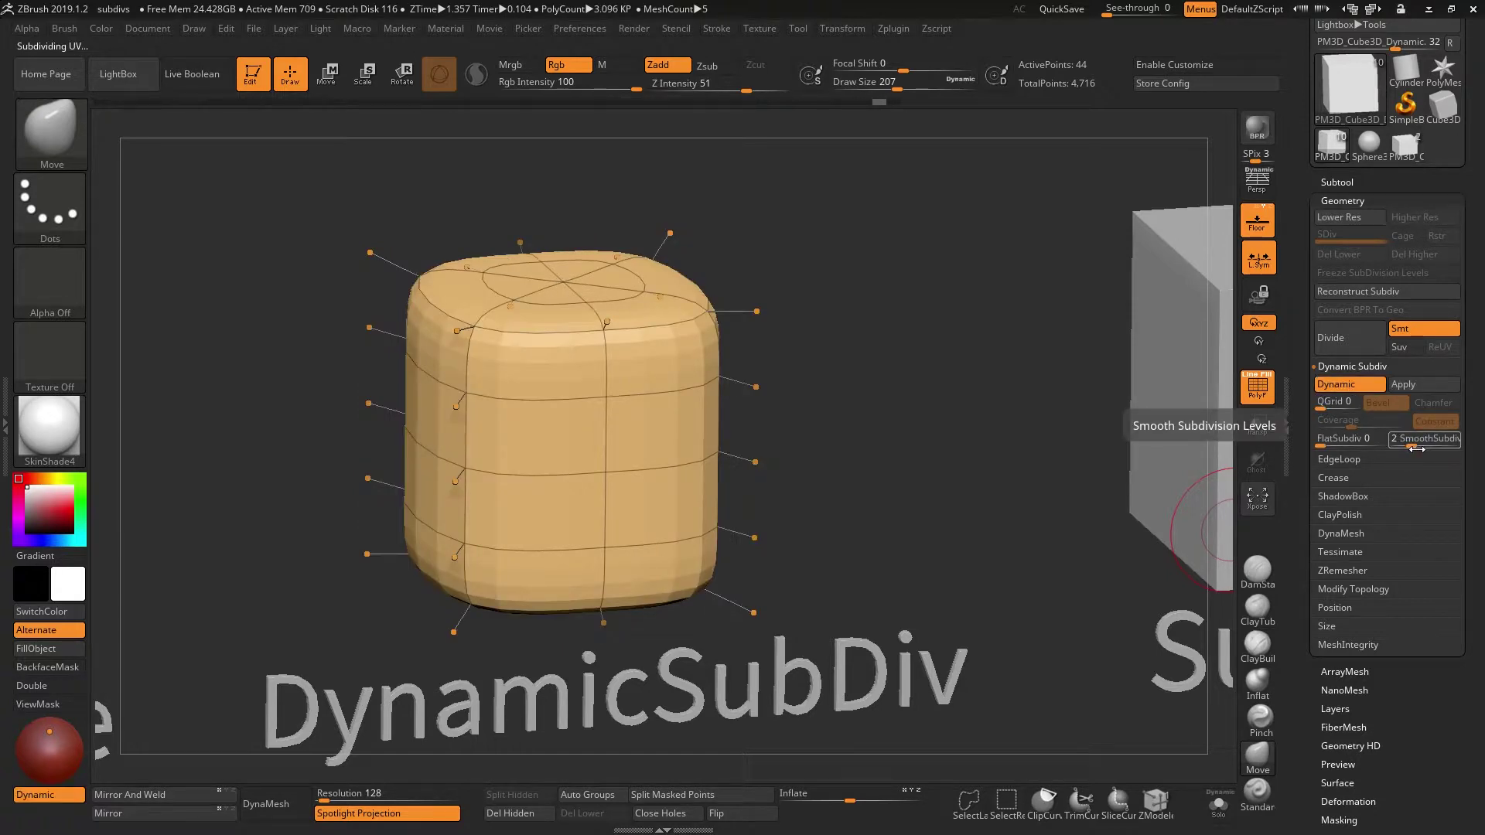
drag(1414, 447, 1413, 447)
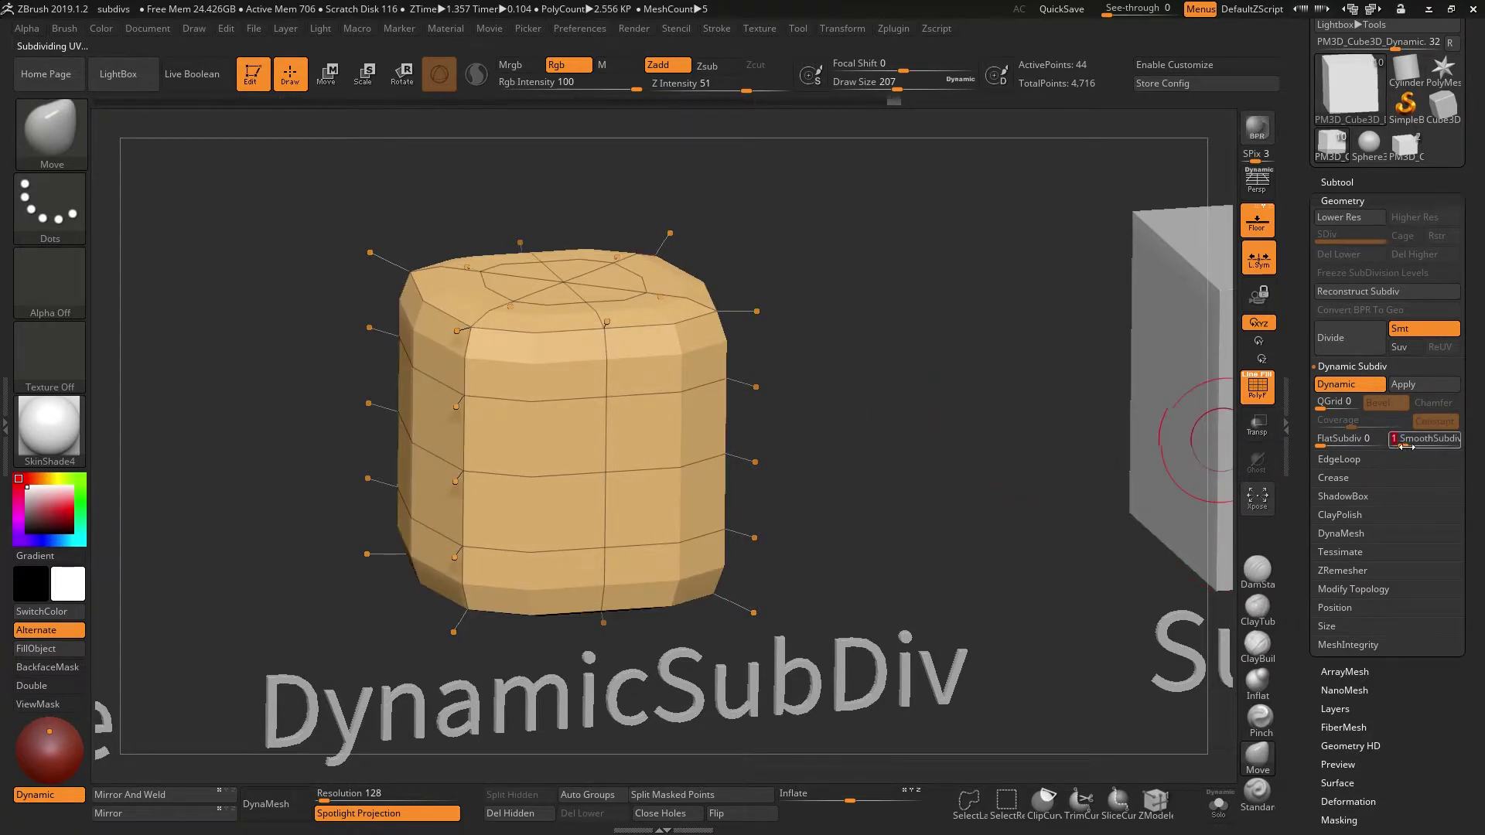
drag(1405, 446, 1395, 445)
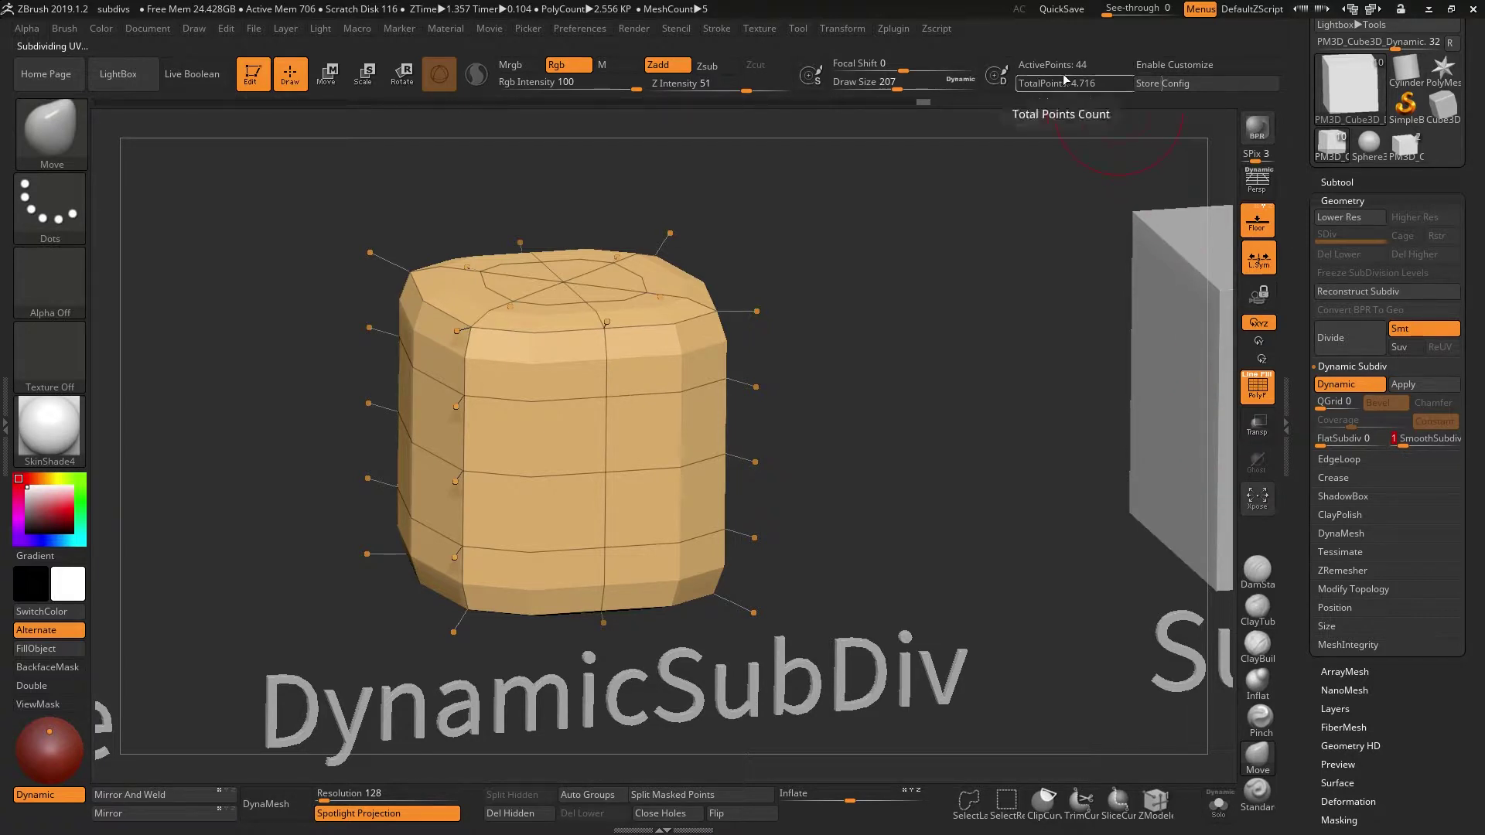
Raise the DynamicSubDiv cube's SmoothSubdiv to 2, and further to 4
mouse_move(1412, 449)
mouse_down()
mouse_move(1429, 446)
mouse_move(1393, 446)
mouse_move(1415, 447)
mouse_up()
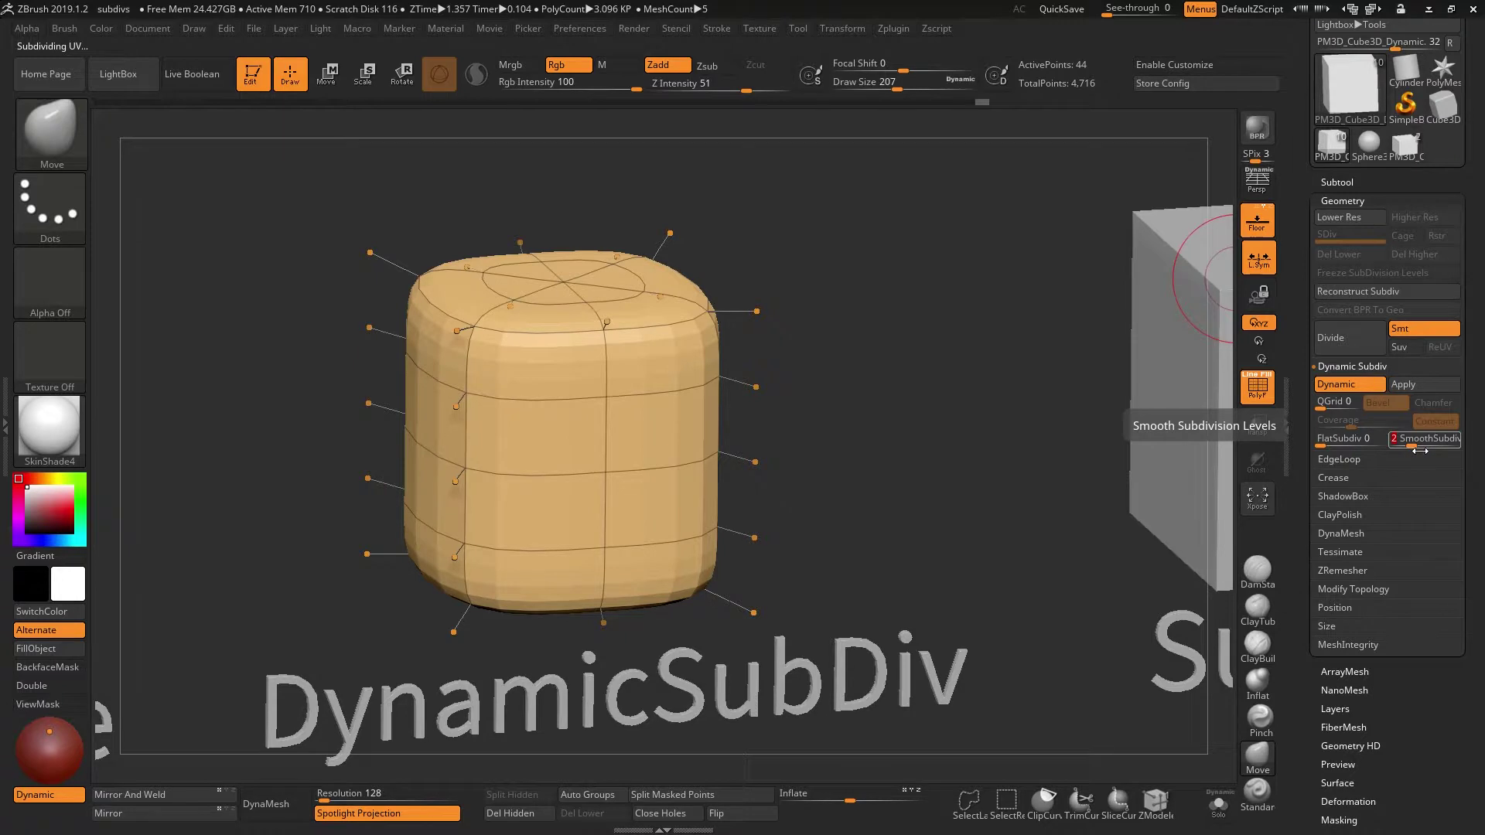
drag(1420, 450, 1435, 447)
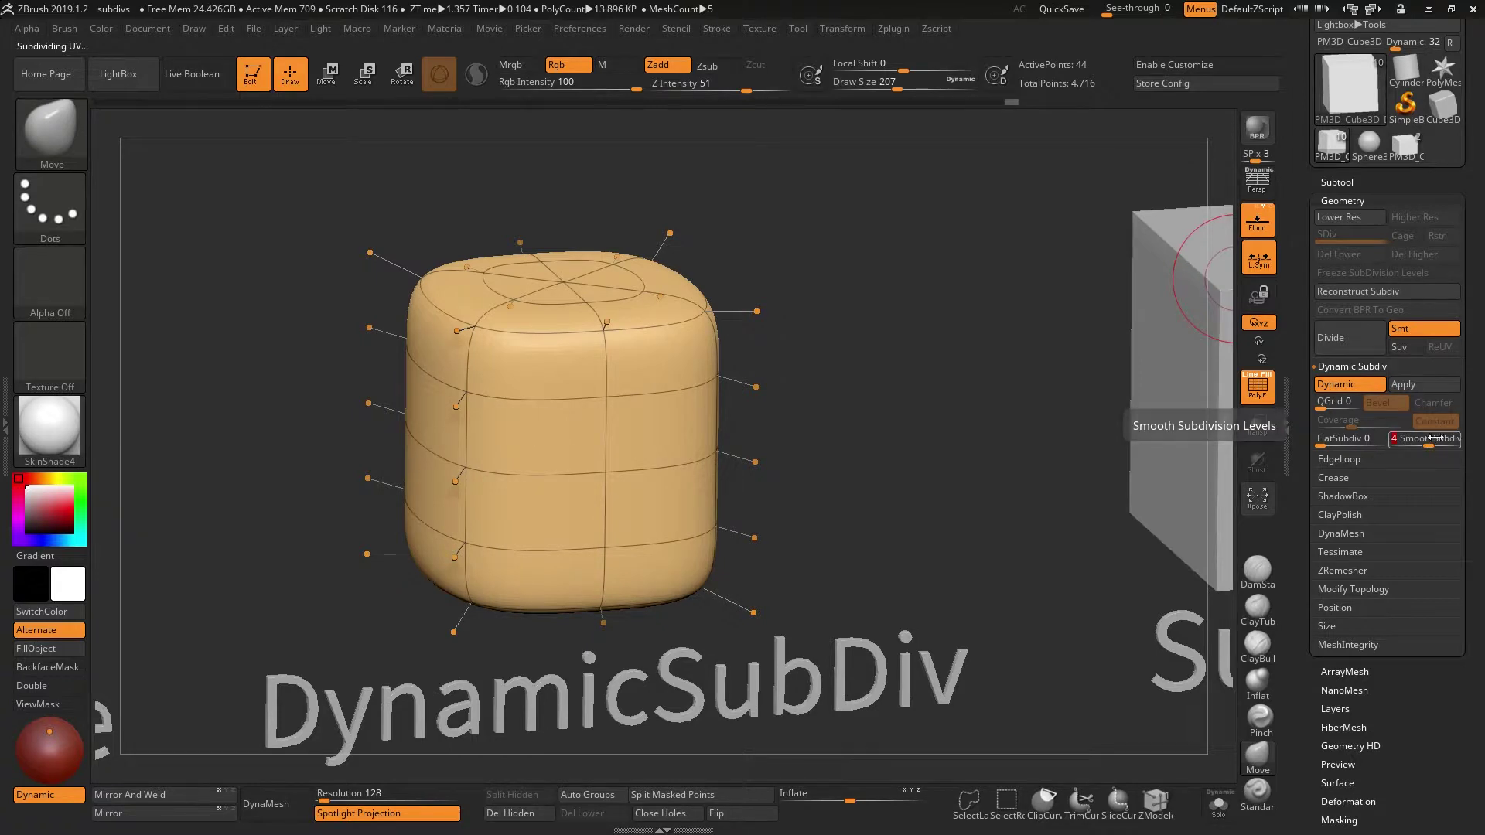
Turn off Dynamic Subdiv and pull a point on the cube's front-left edge outward with the Move brush at Draw Size 311
alt+drag(915, 524, 822, 468)
alt+drag(660, 550, 958, 463)
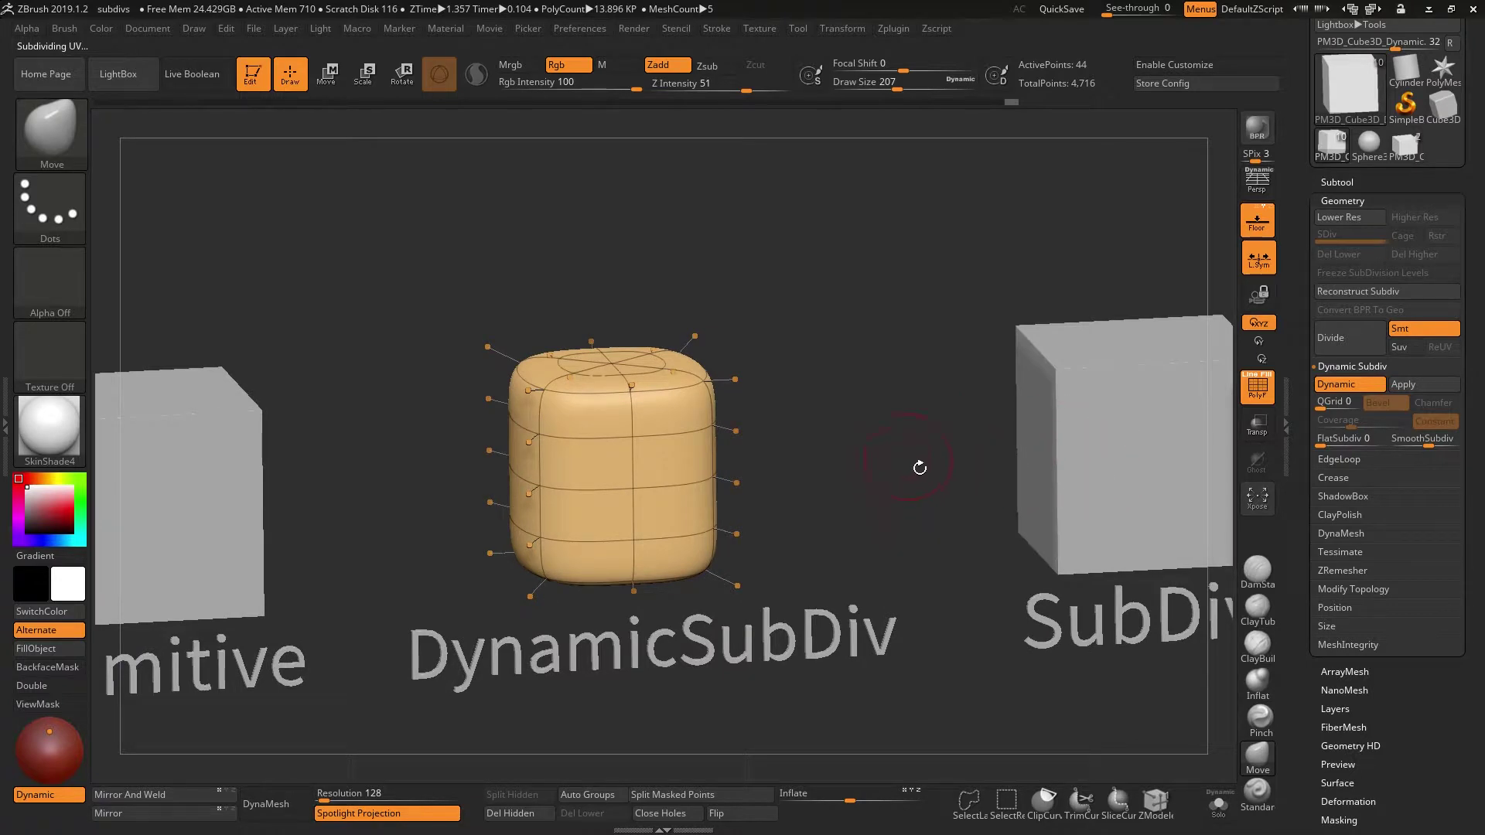
click(1350, 385)
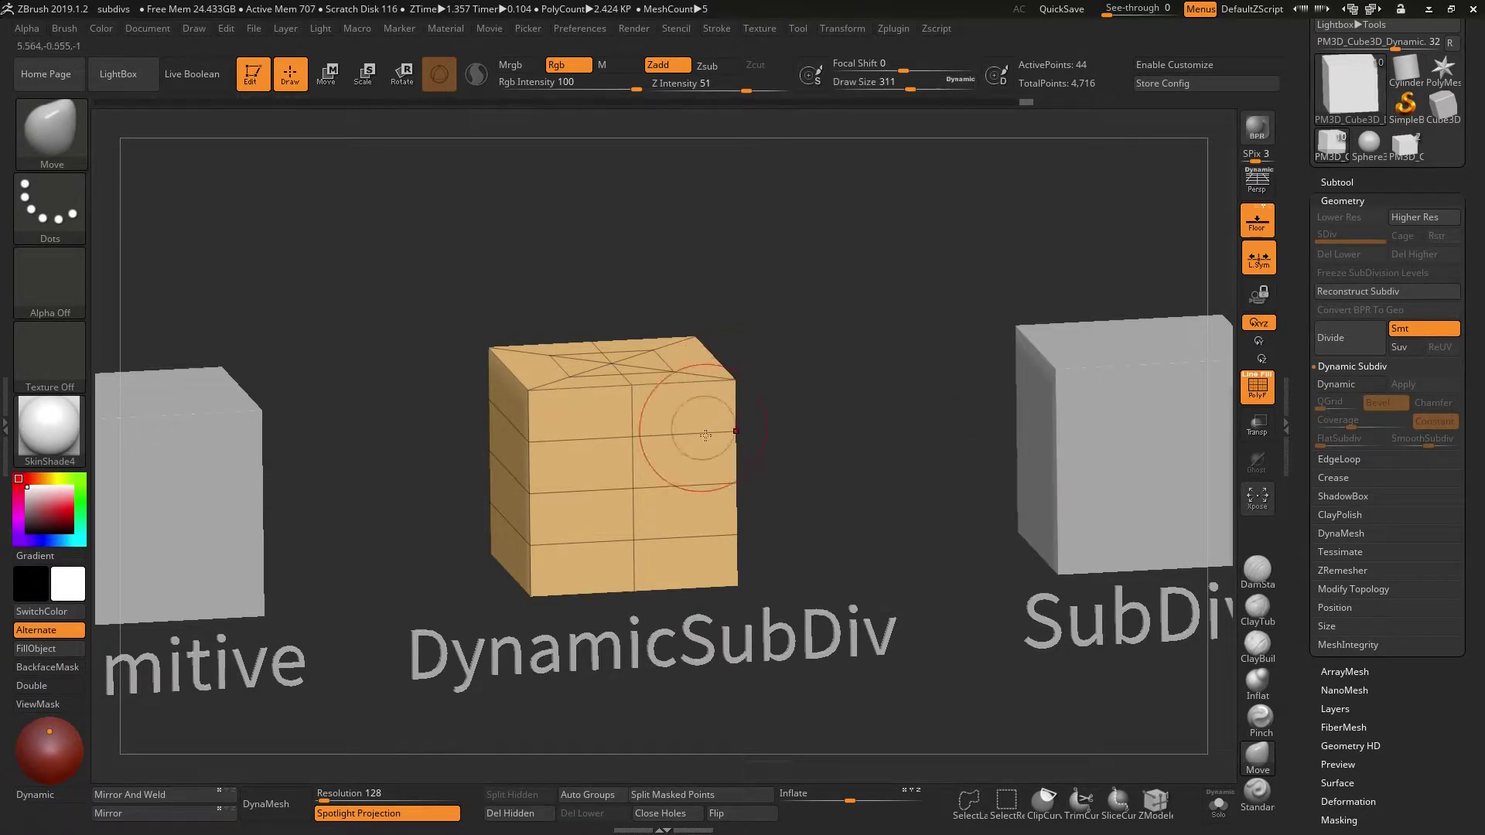
drag(537, 492, 480, 497)
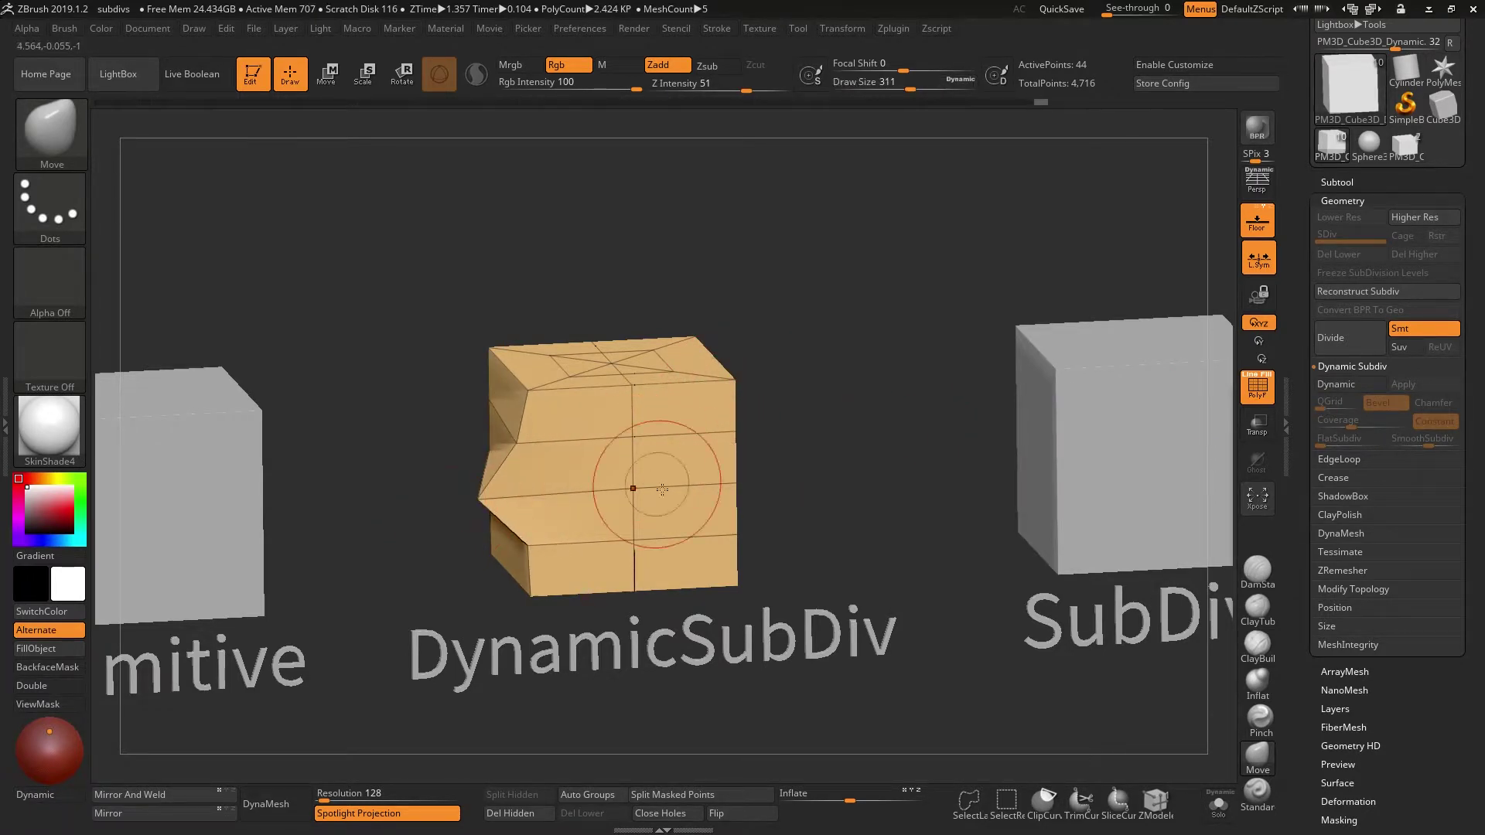
Apply Mirror And Weld to the deformed DynamicSubDiv cube so its pulled-out edge is copied to the opposite side
ctrl+right_drag(852, 469, 873, 398)
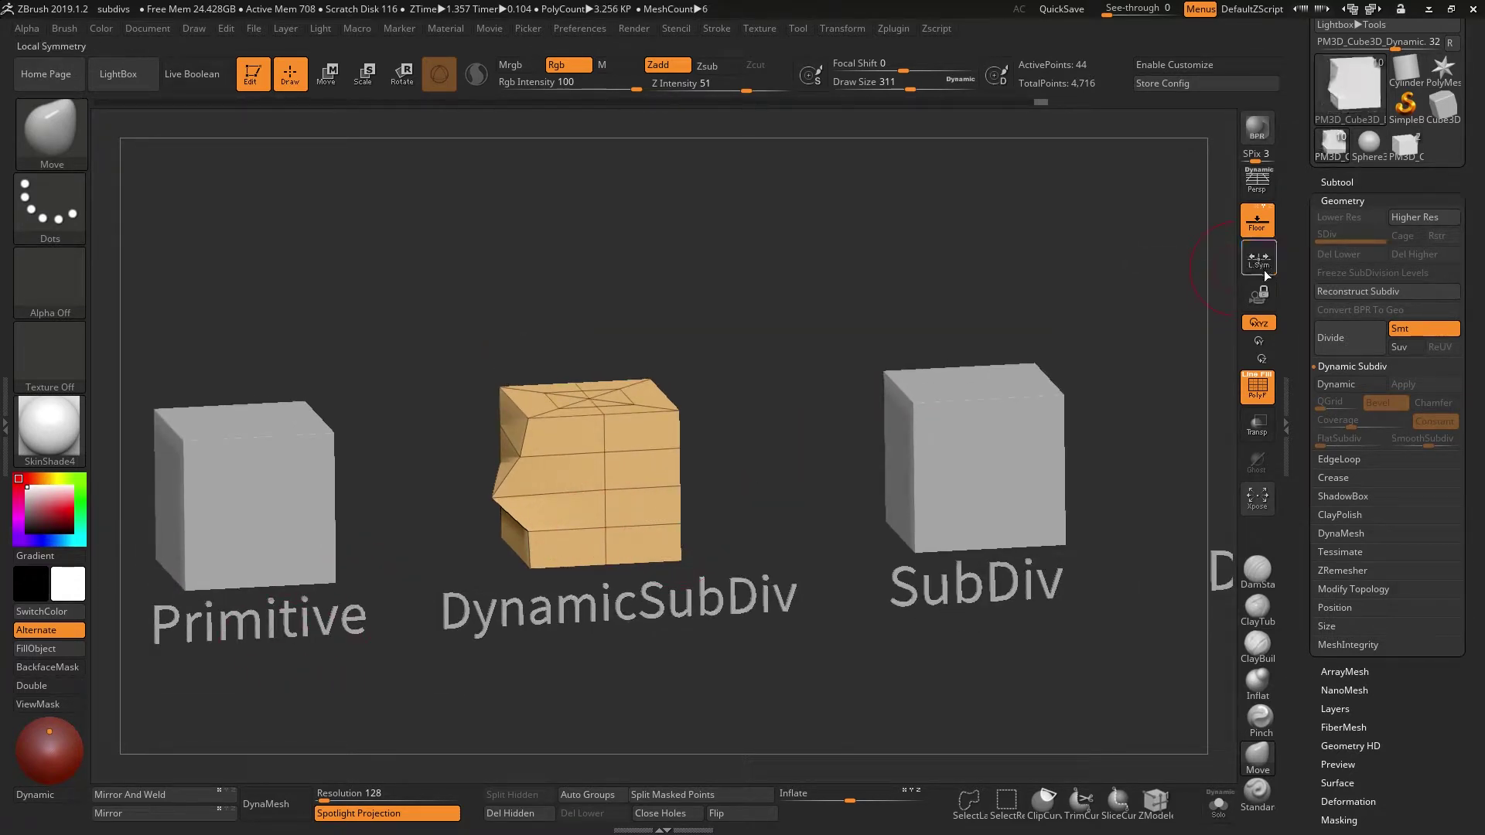
click(1384, 589)
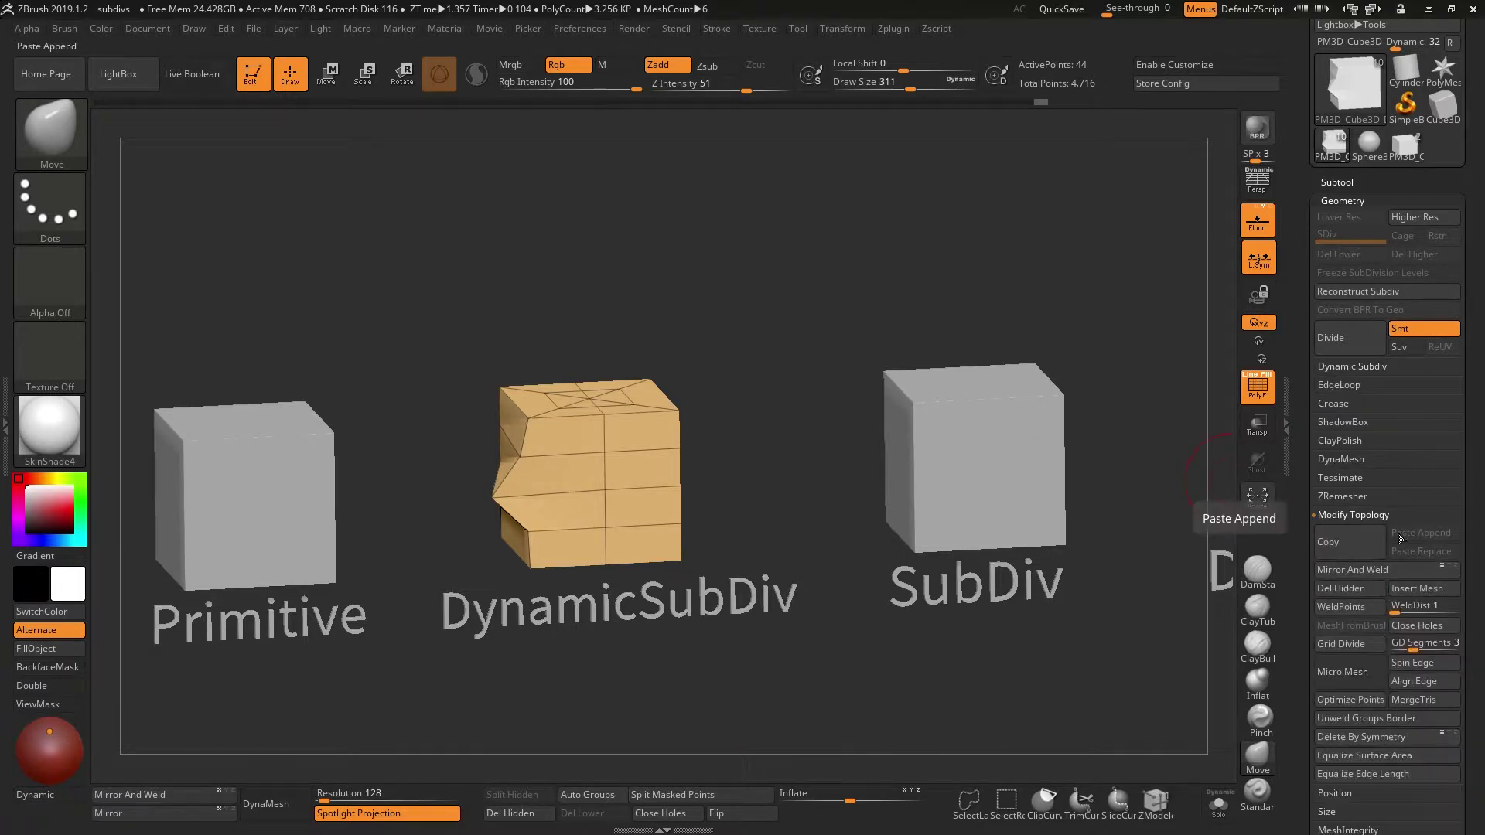
scroll(1385, 502, down, 1)
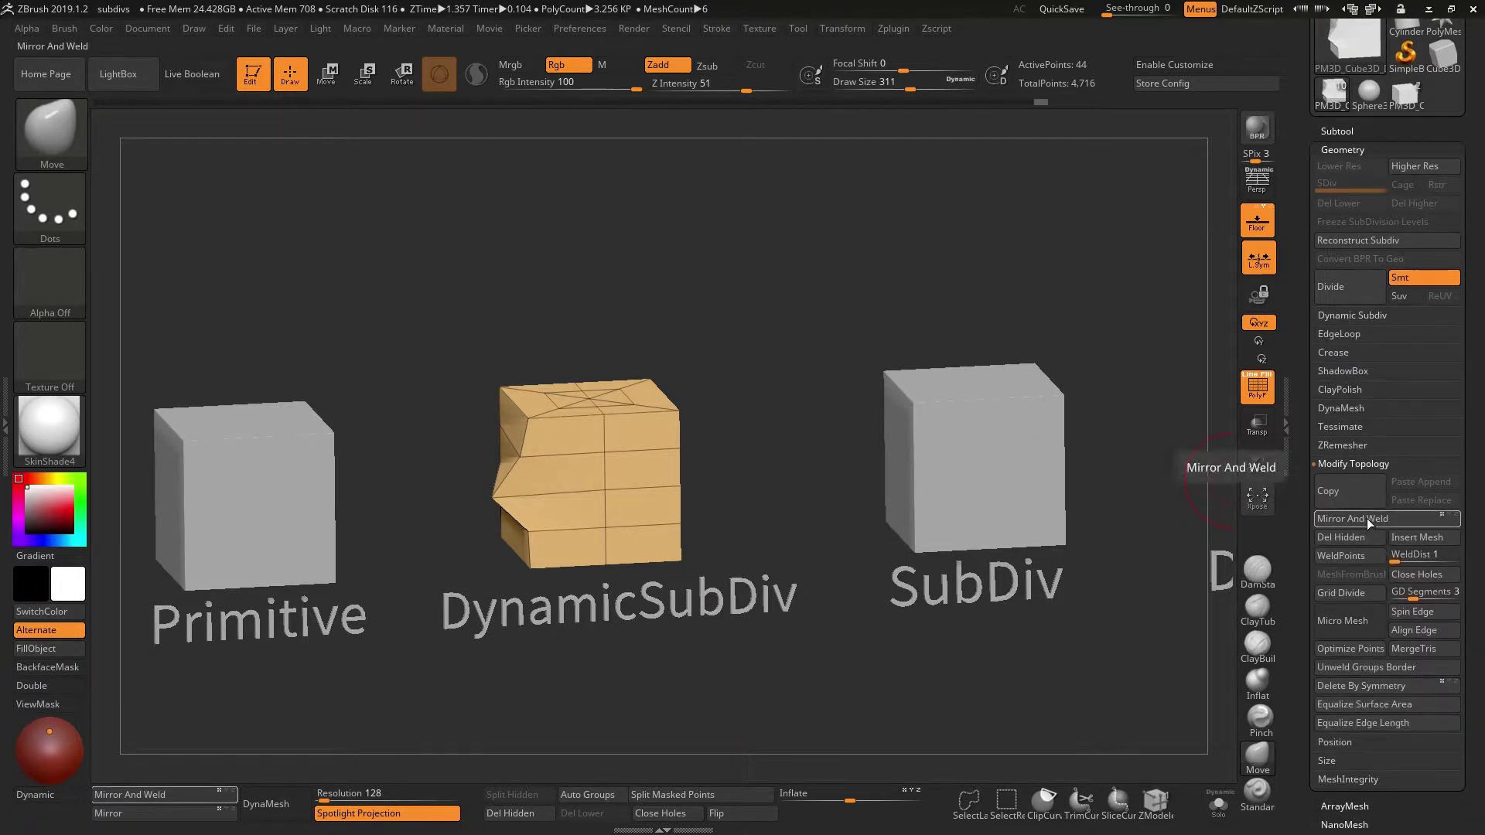
click(1365, 519)
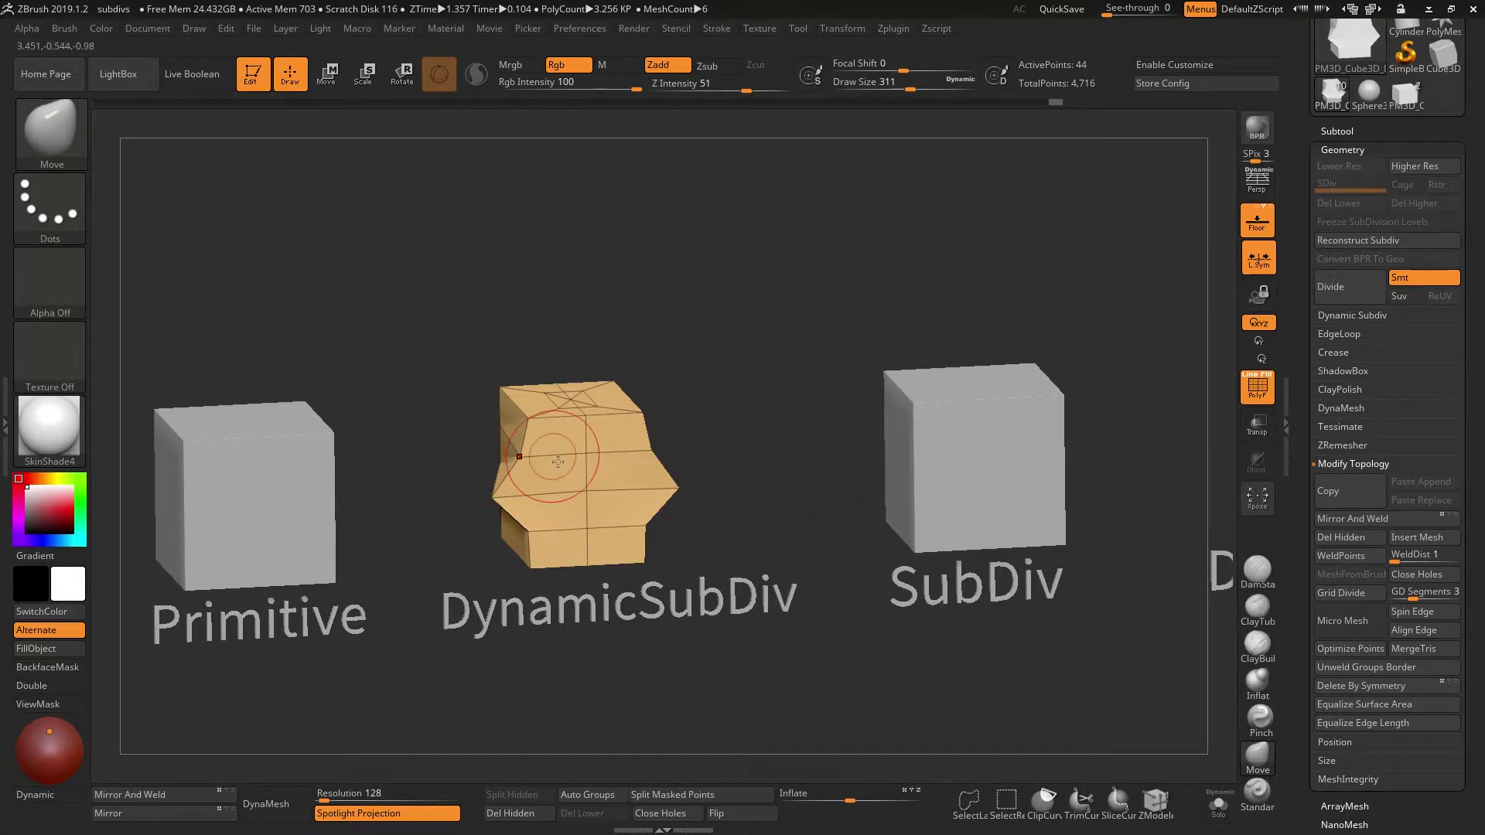
Unwrap the UVs of the mirrored DynamicSubDiv mesh with the UV unwrapping plugin
mouse_move(702, 510)
mouse_down()
mouse_move(791, 488)
mouse_move(595, 464)
mouse_up()
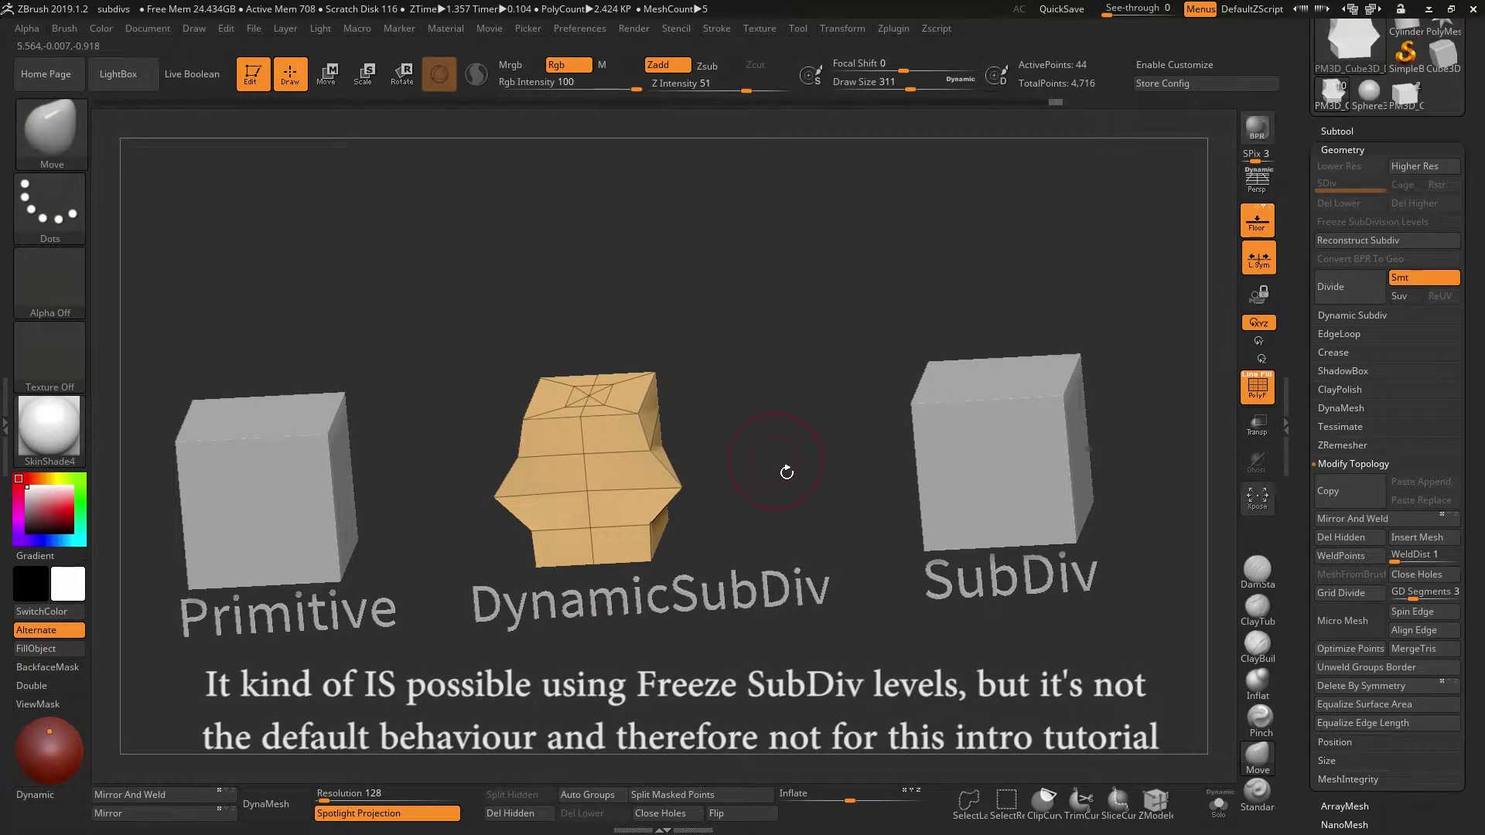
alt+drag(789, 473, 824, 467)
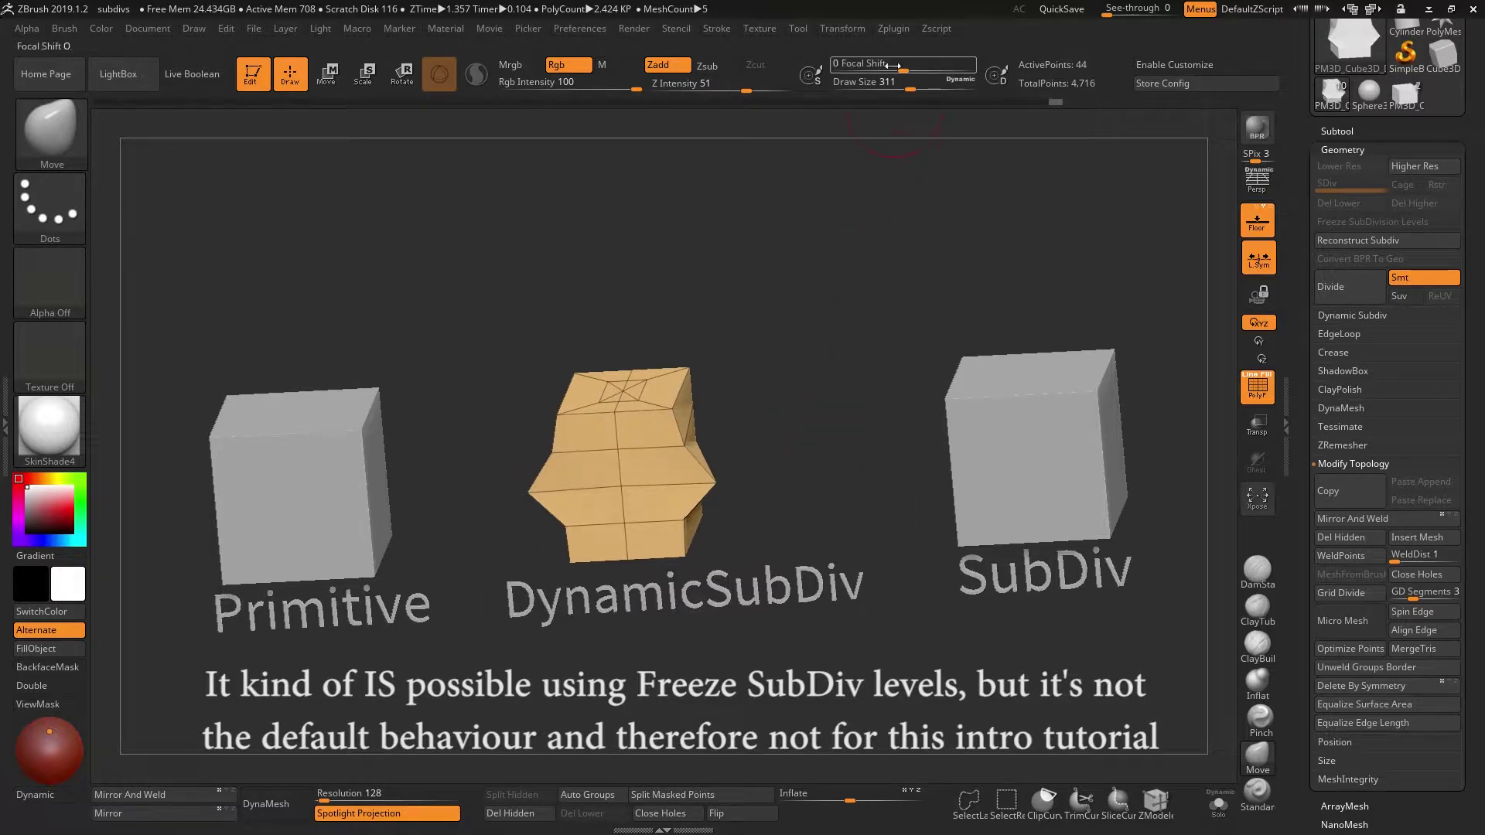
click(893, 28)
click(926, 416)
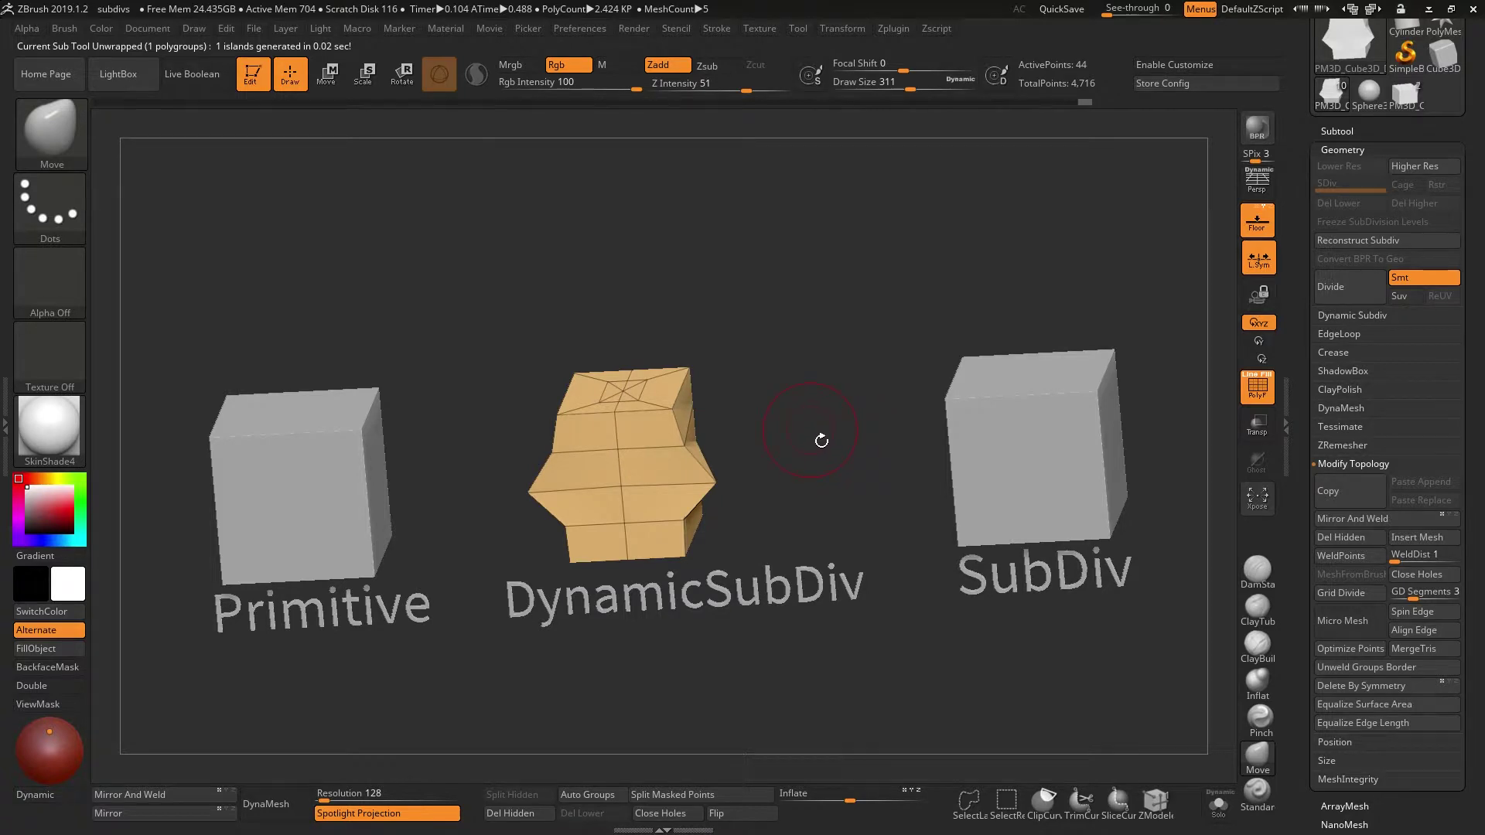
Slice the DynamicSubDiv mesh diagonally across its lower right corner with the SliceCurve brush
ctrl+shift+click(49, 132)
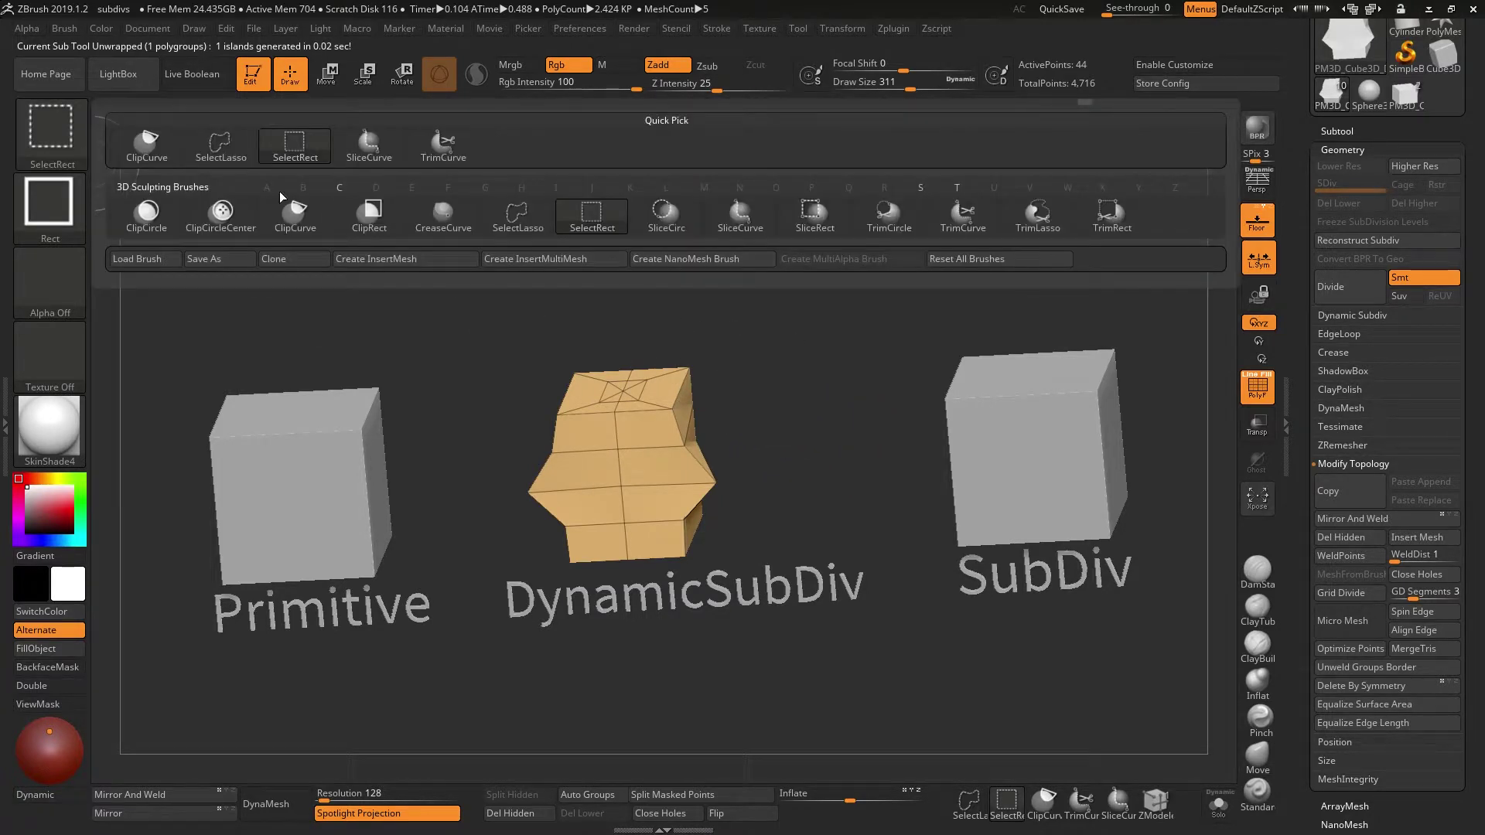
click(369, 143)
ctrl+shift+drag(773, 342, 569, 632)
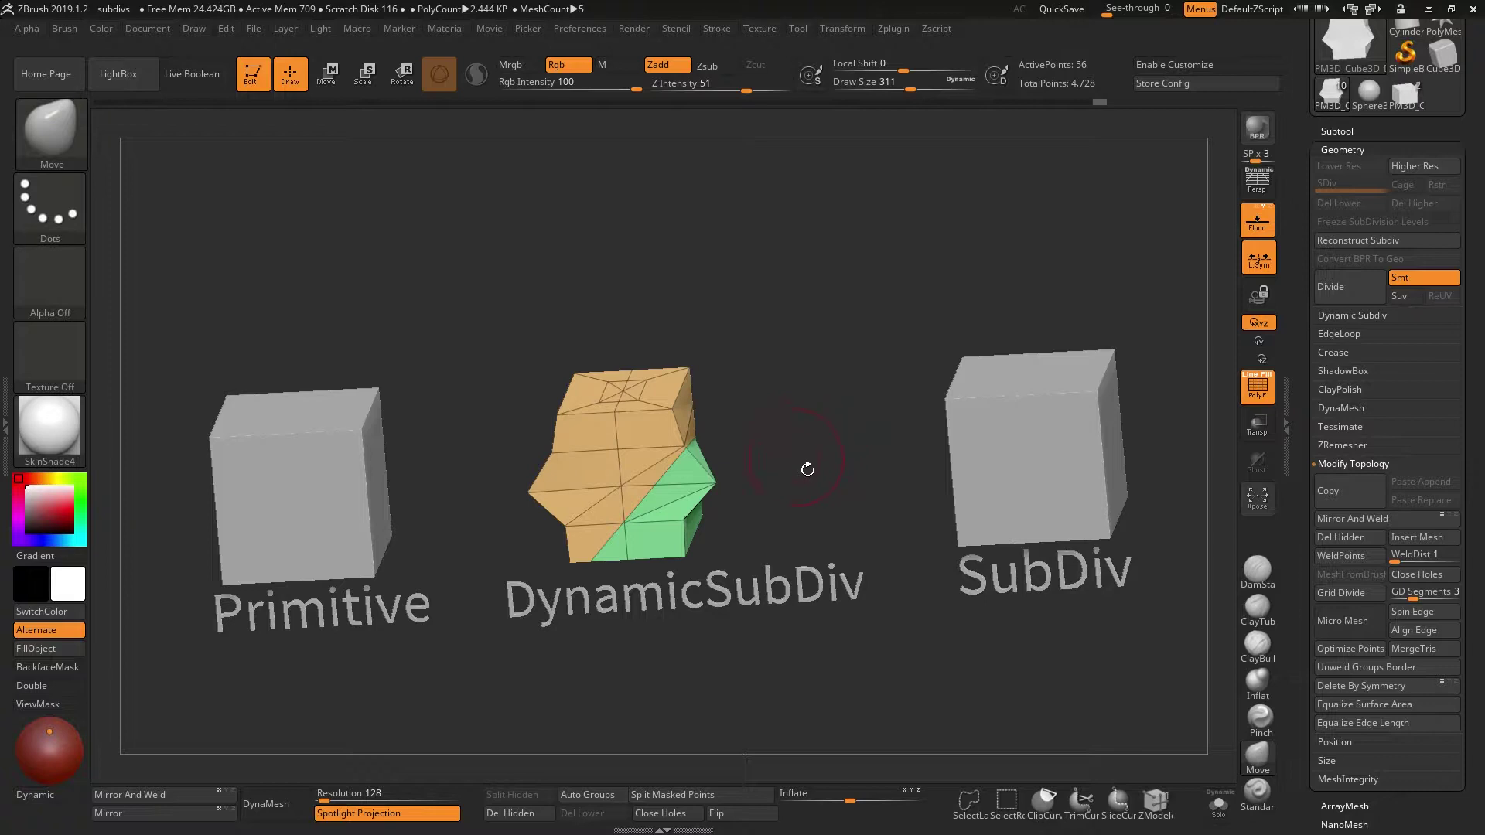
Try inserting Nut01 parts on the sliced mesh with the IMM MachineParts brush, and undo the insertions
key(b)
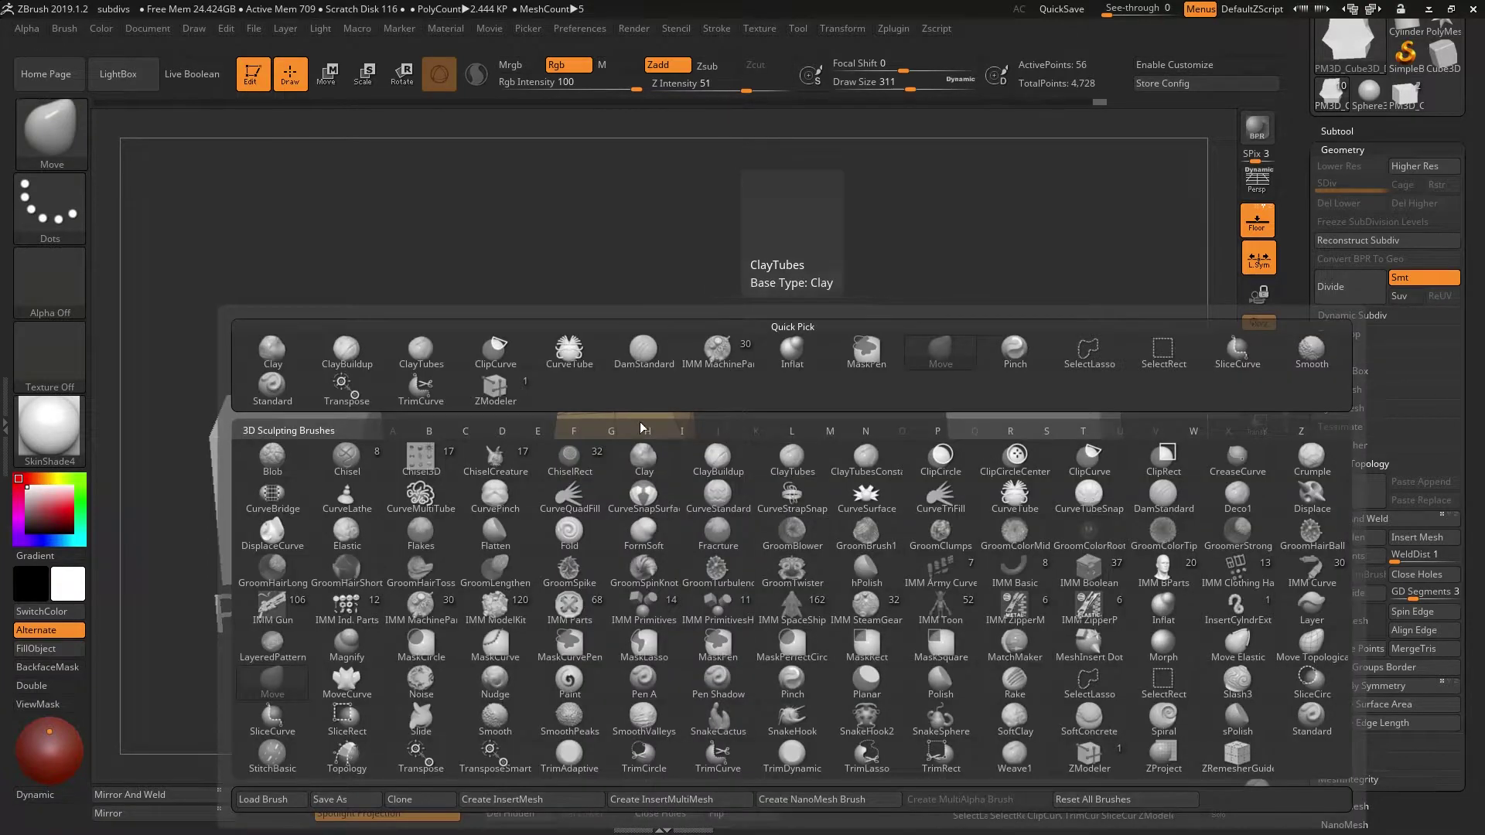
click(716, 350)
drag(652, 473, 684, 464)
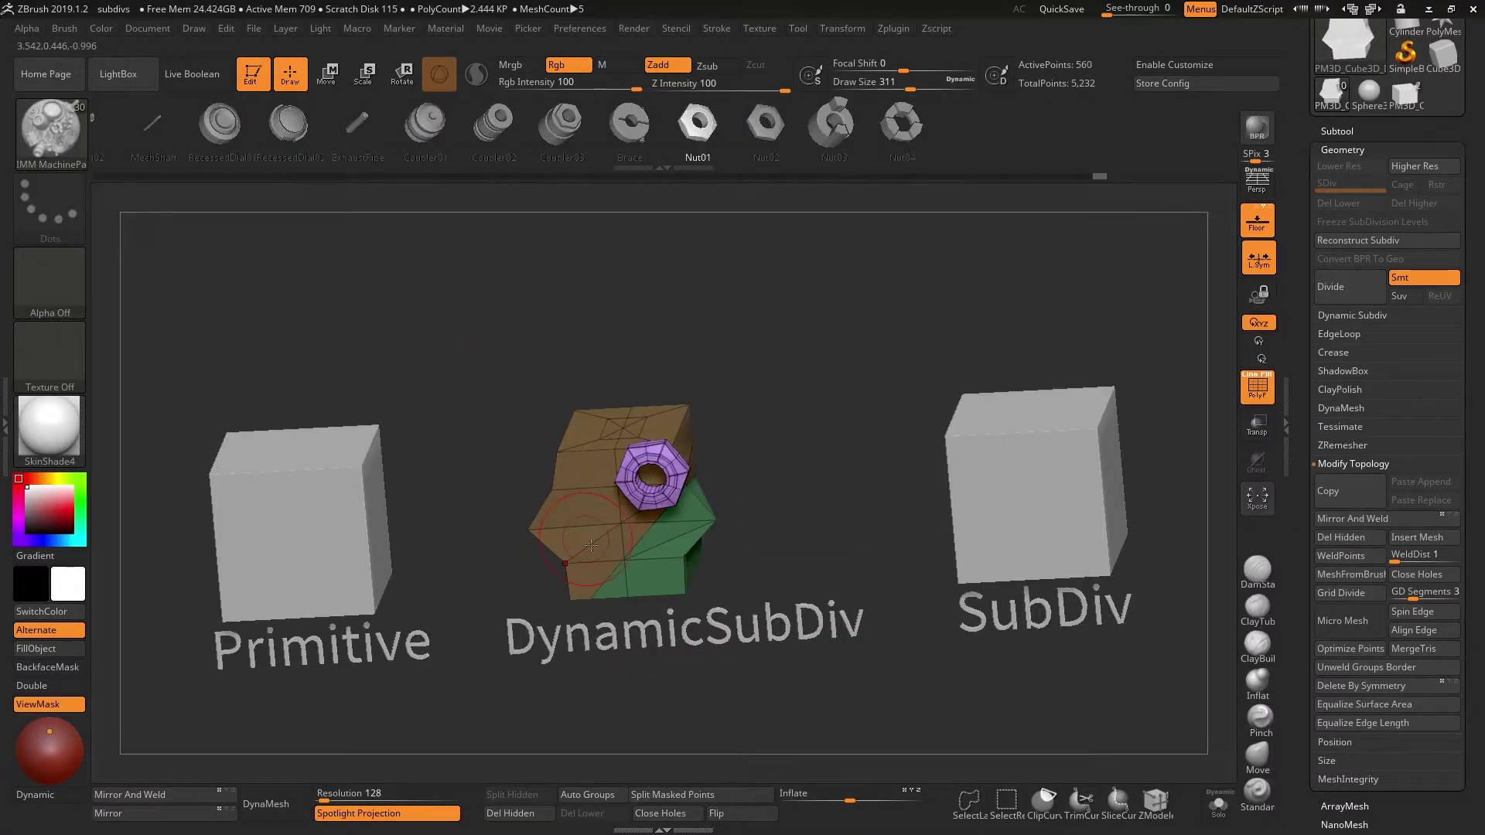
mouse_move(590, 549)
mouse_down()
mouse_move(630, 541)
mouse_move(696, 572)
mouse_up()
key(ctrl+z)
key(ctrl+z)
key(ctrl+z)
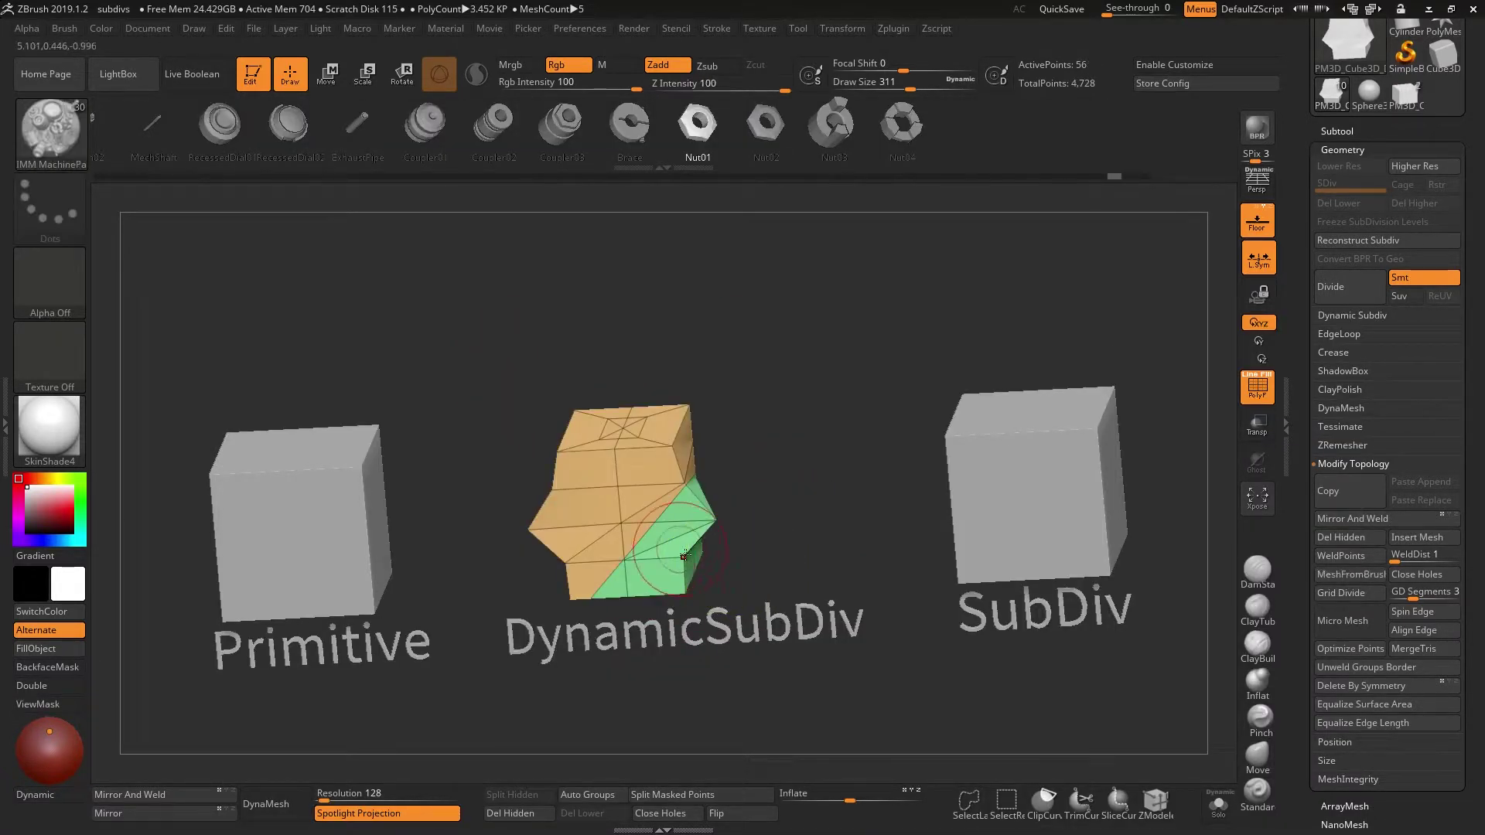
Try a CurveTube stroke down the front of the sliced mesh, set the Draw Size to 217, and undo the tube
key(b)
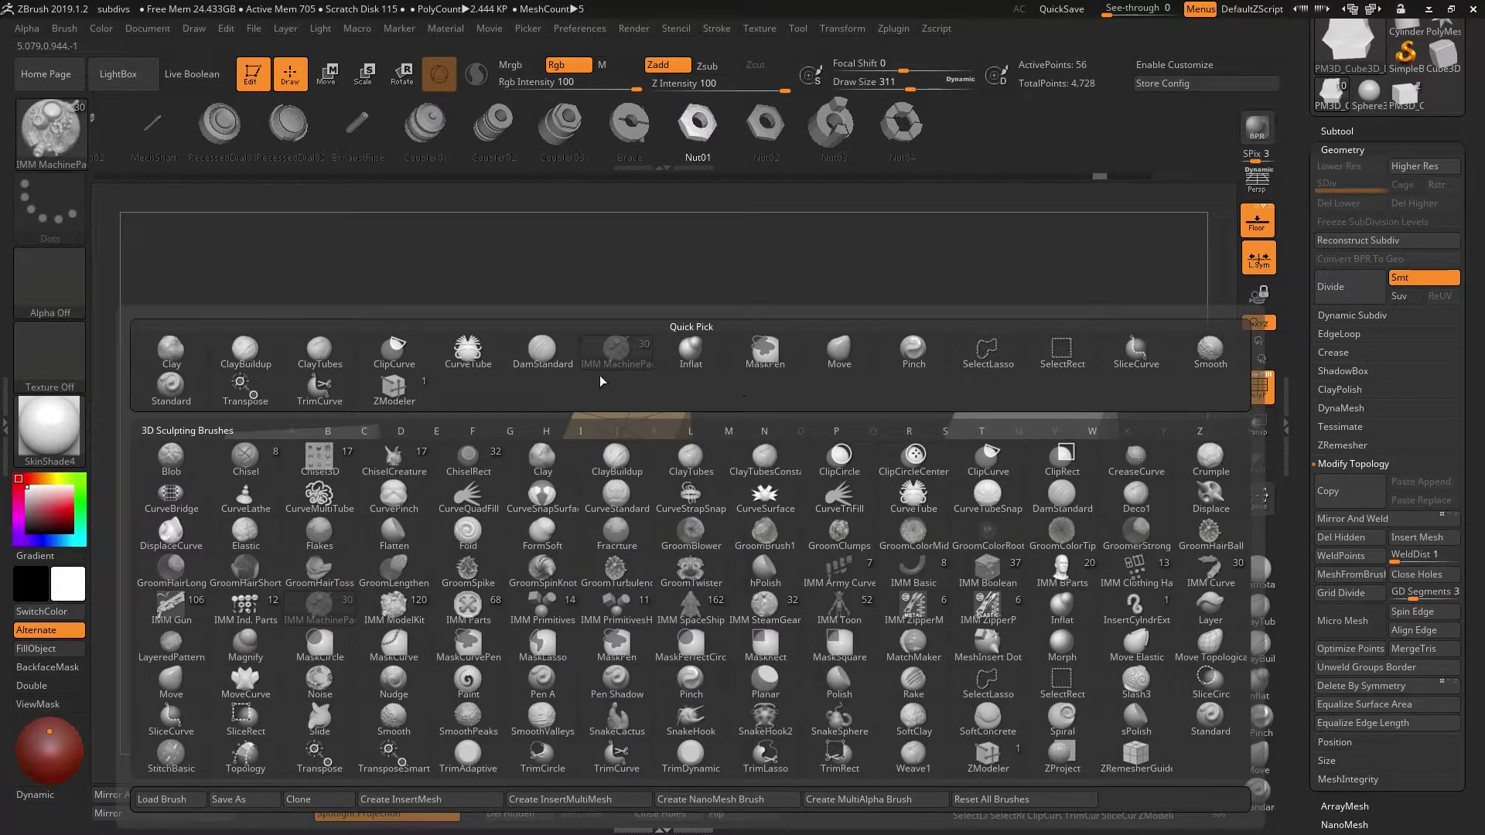
click(474, 353)
drag(619, 406, 557, 688)
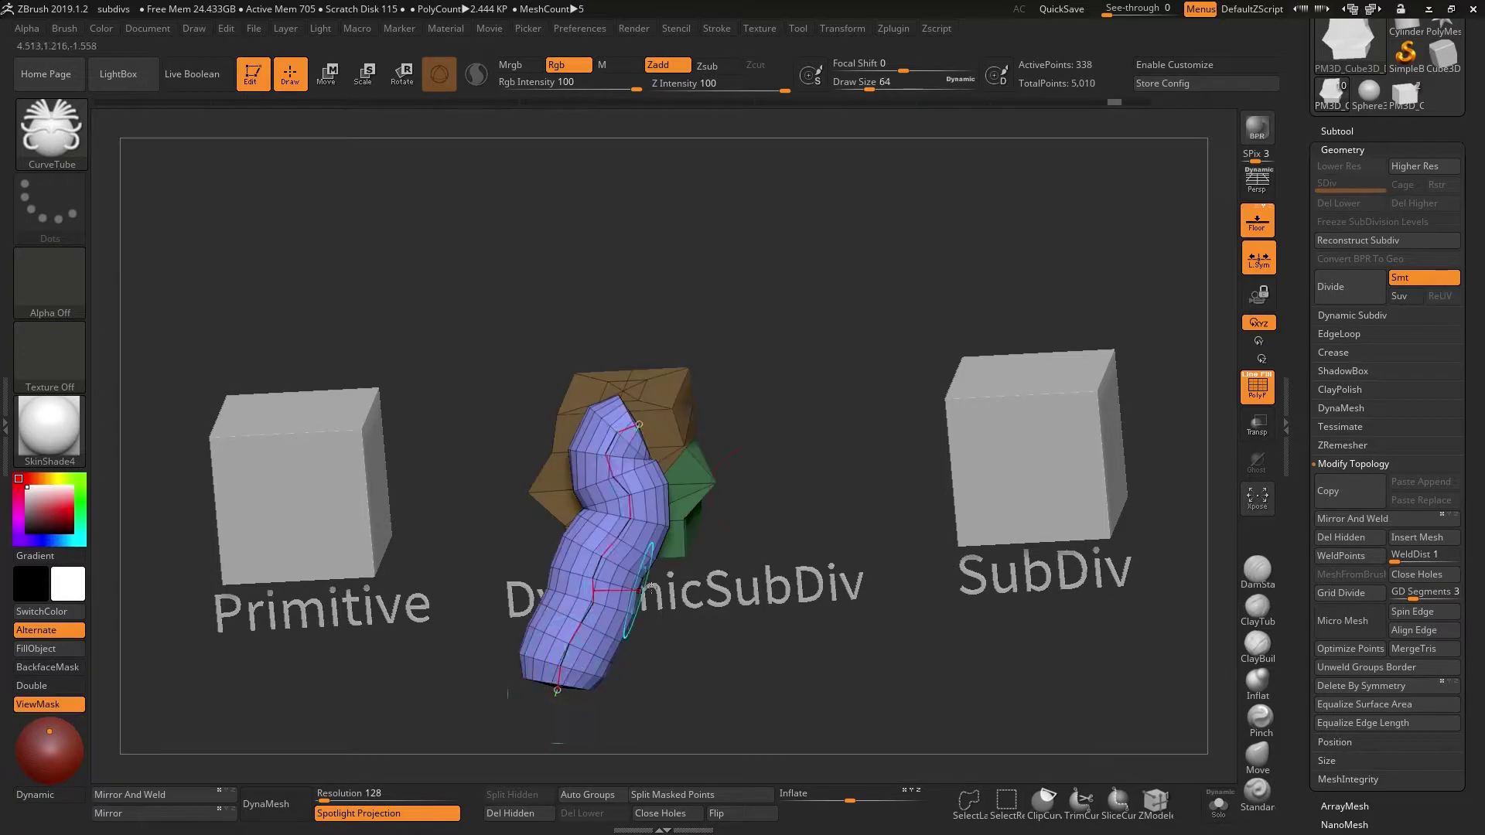
key(s)
drag(781, 458, 767, 457)
click(622, 487)
key(ctrl+z)
key(ctrl+z)
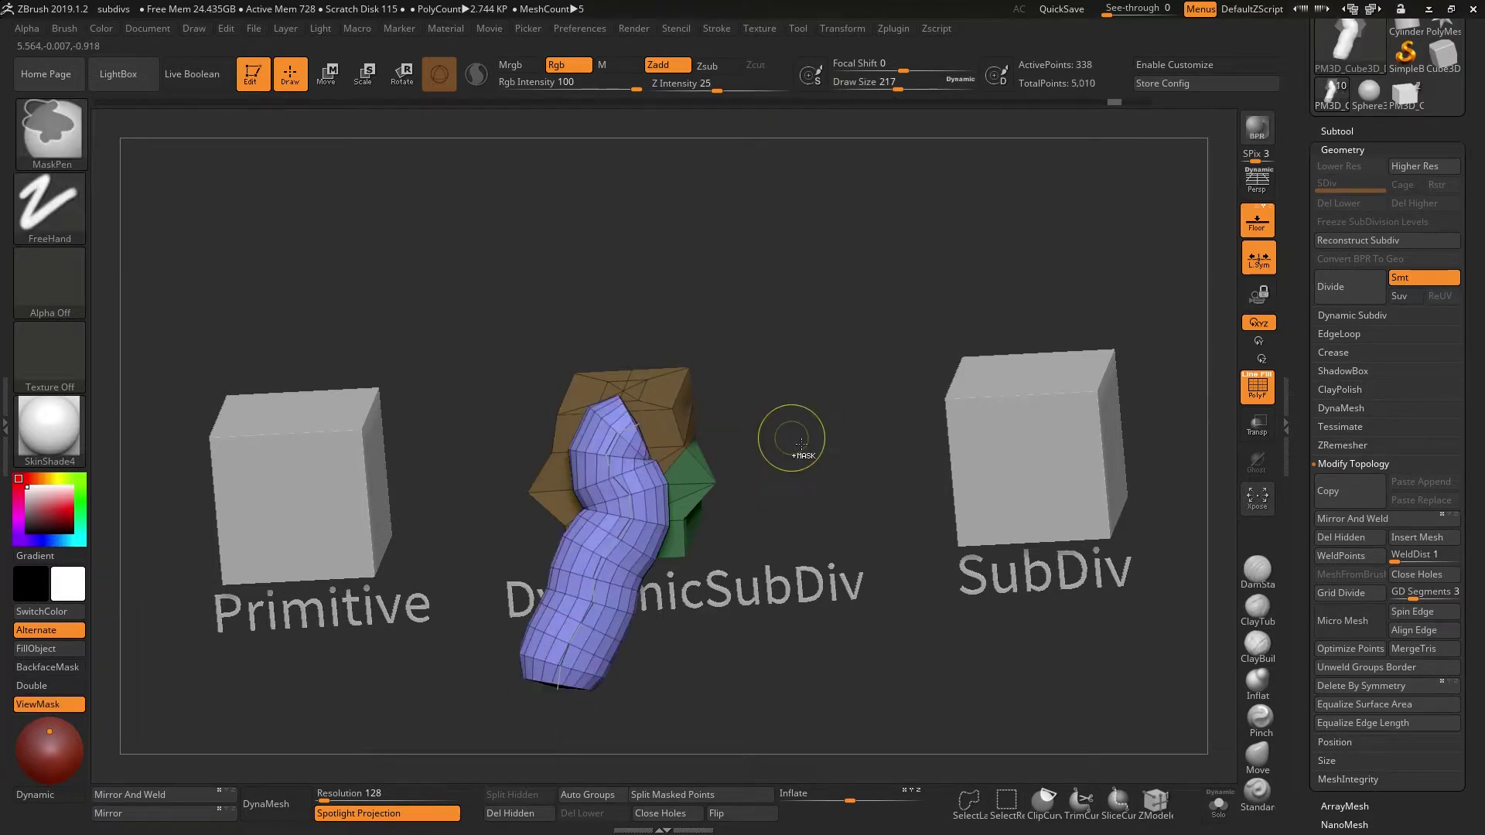
Turn on Dynamic Subdiv and draw a curved tube down the front of the smoothed mesh with the CurveTube brush
key(d)
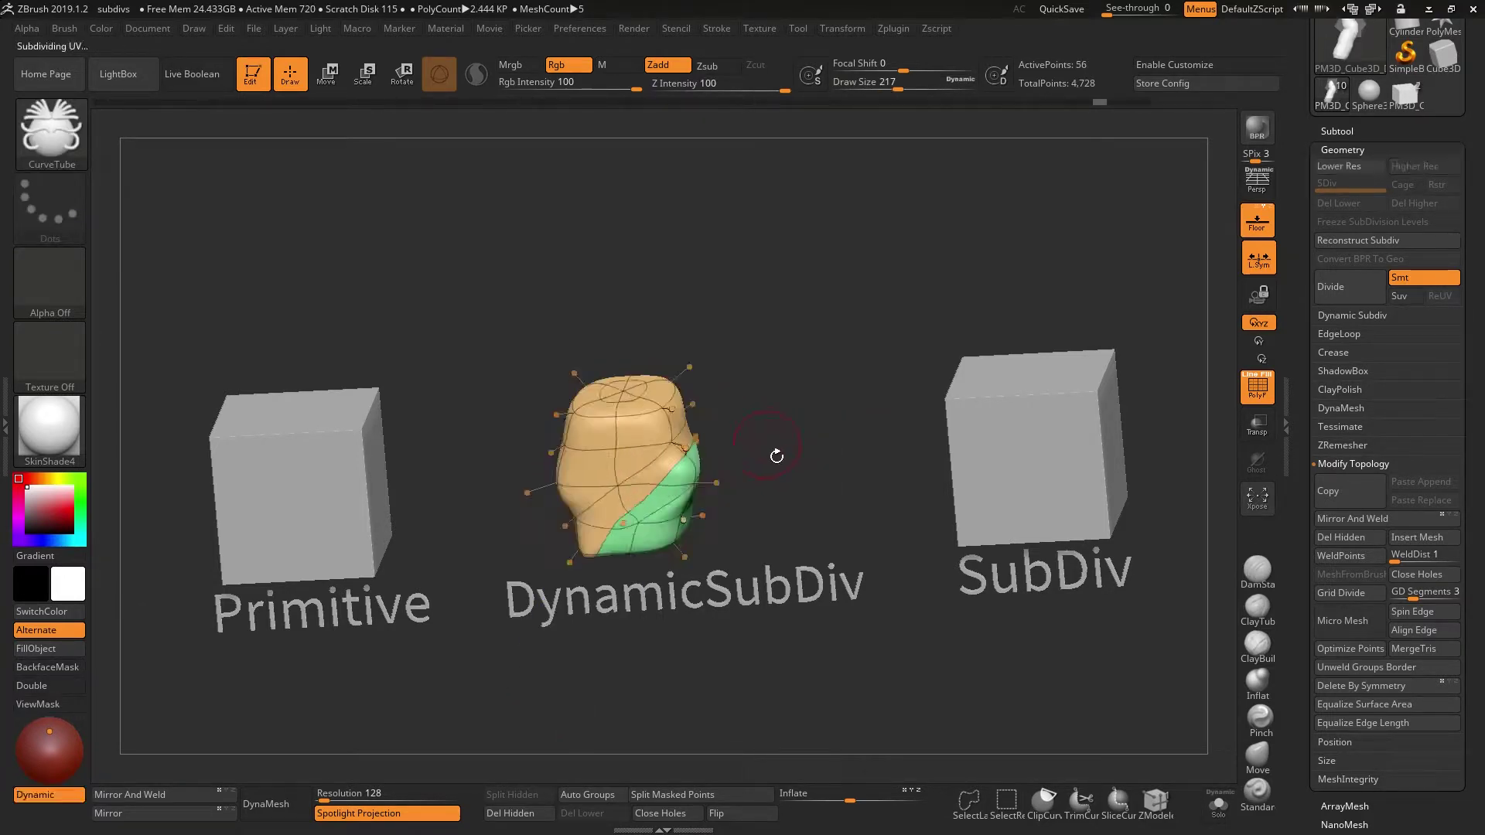
ctrl+right_drag(794, 383, 787, 443)
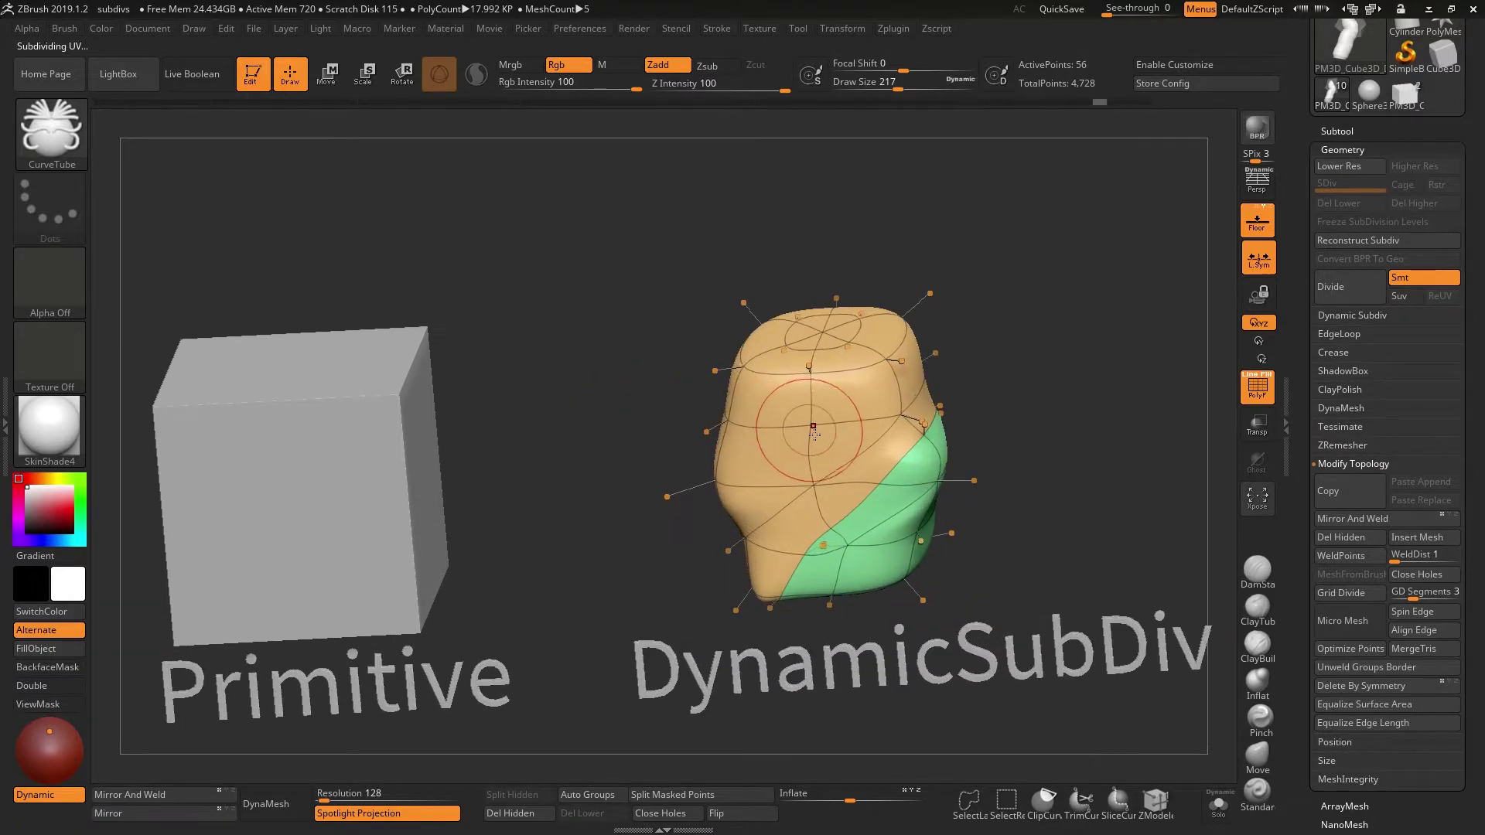
mouse_move(826, 415)
mouse_down()
mouse_move(797, 506)
mouse_move(709, 592)
mouse_up()
alt+right_drag(1019, 294, 788, 343)
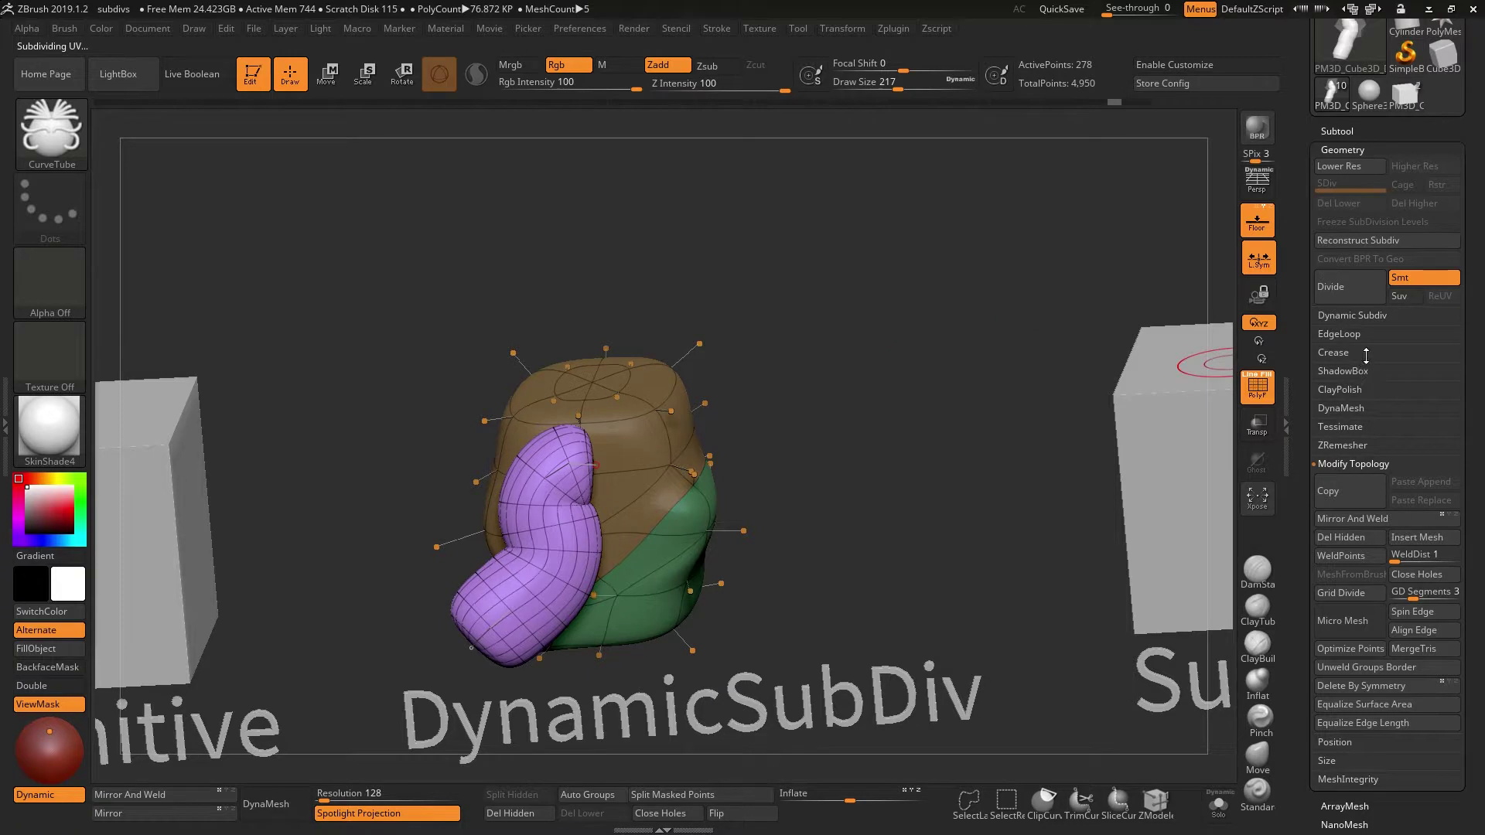
Toggle Dynamic Subdiv off and on repeatedly to compare the low-poly and smoothed mesh with its tube, leaving it off
click(1353, 316)
click(1353, 334)
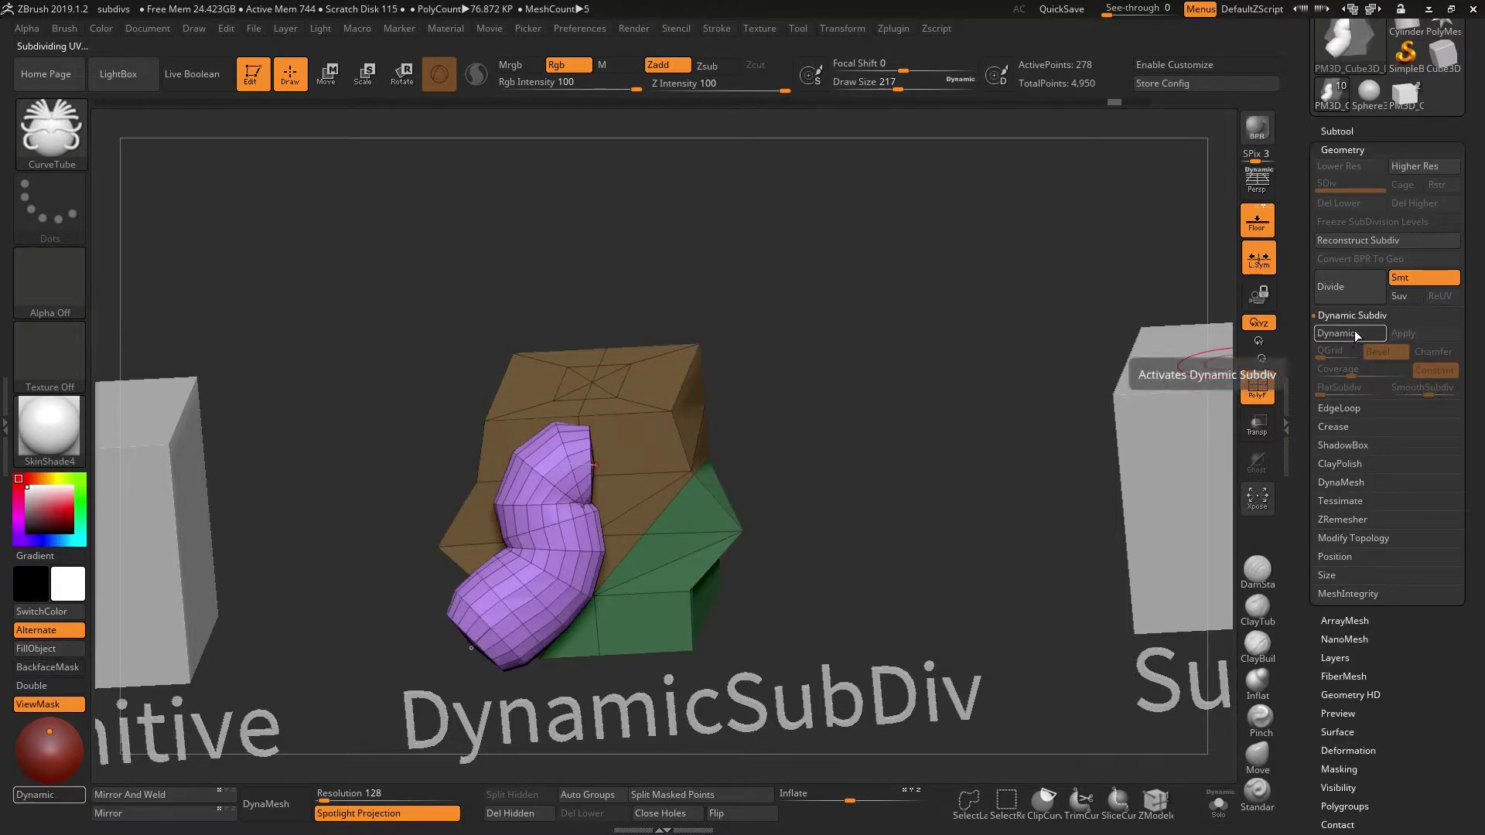
click(1354, 334)
click(1355, 335)
click(1357, 335)
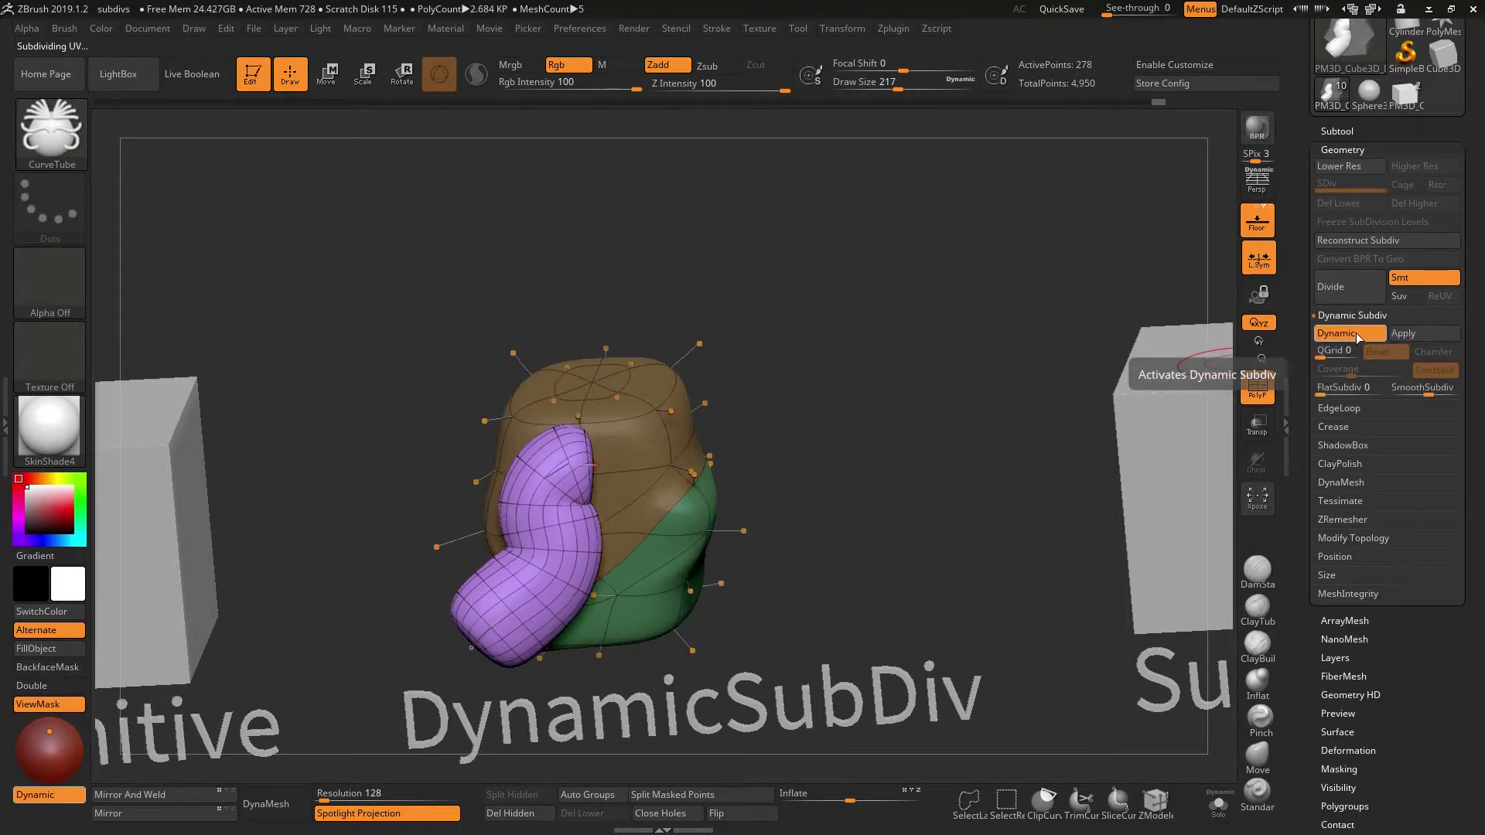
key(shift+d)
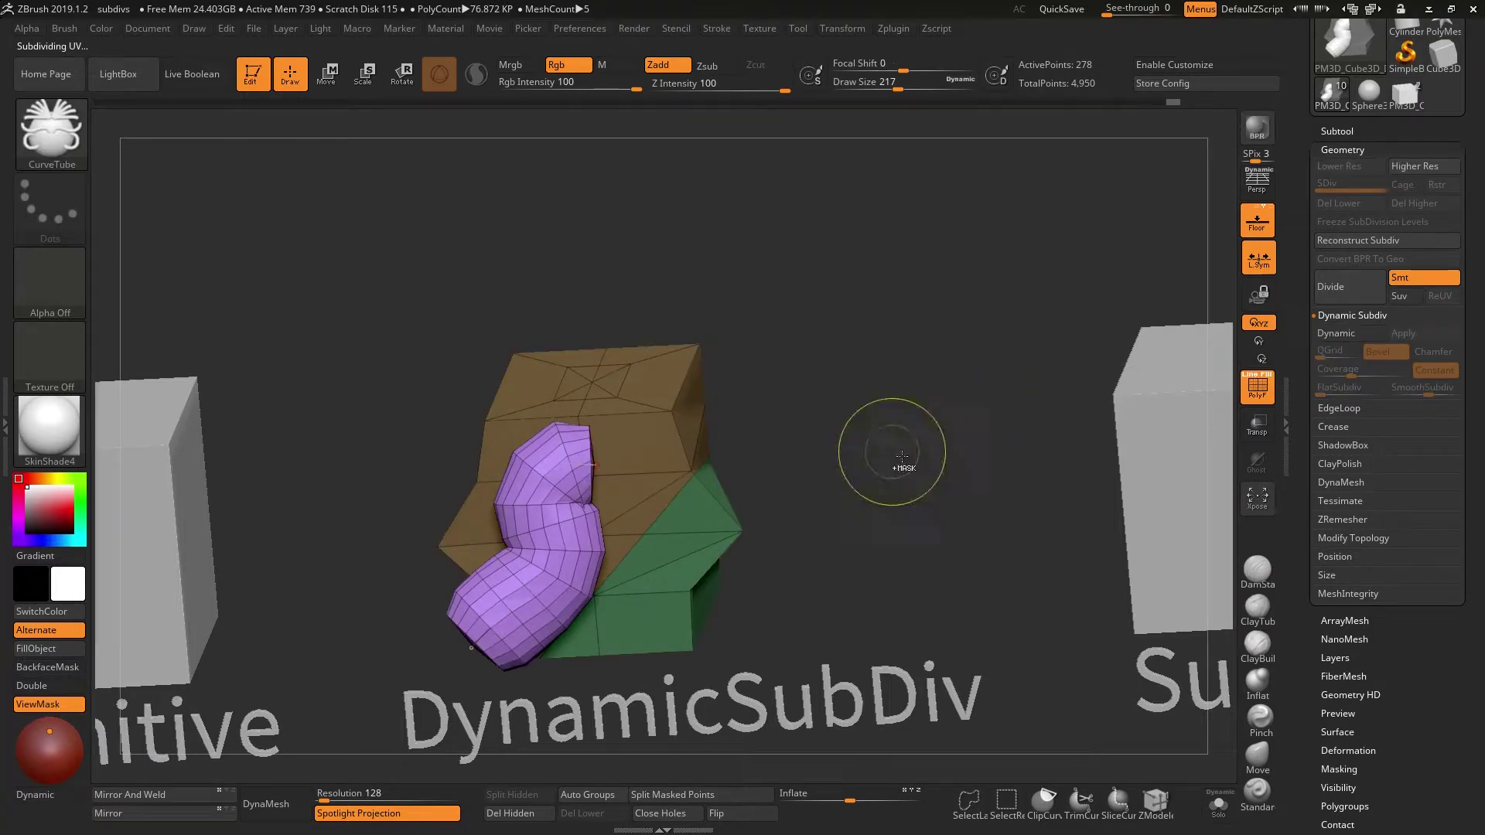
key(ctrl+h)
key(d)
key(ctrl+h)
key(shift+d)
key(d)
key(shift+d)
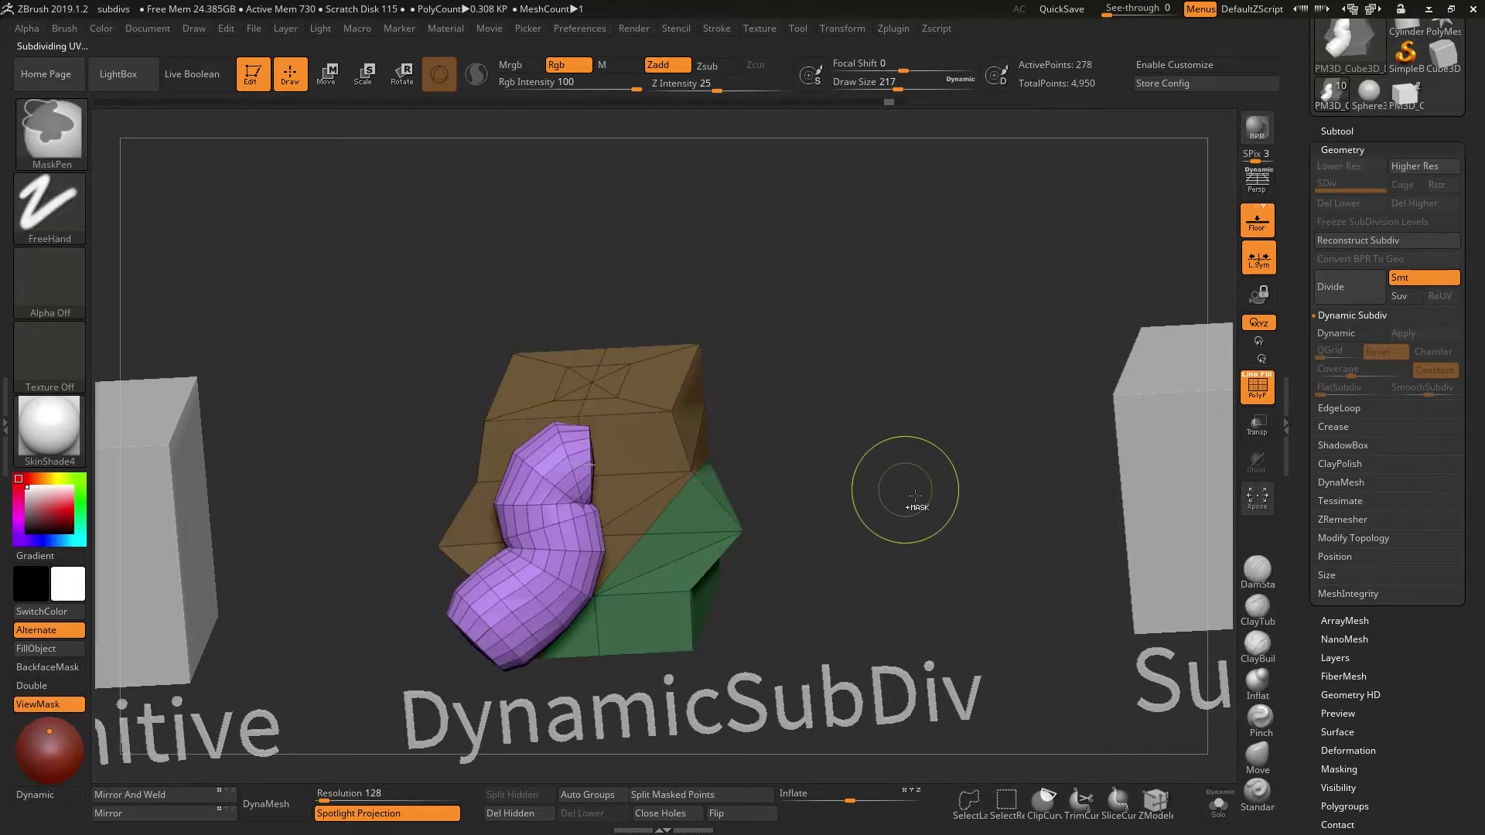
key(d)
key(shift+d)
Snap to the front view and briefly preview the sliced mesh with Dynamic Subdiv on before switching it off again
mouse_move(921, 488)
shift+mouse_down()
mouse_move(935, 494)
mouse_move(782, 450)
mouse_move(799, 485)
shift+mouse_up()
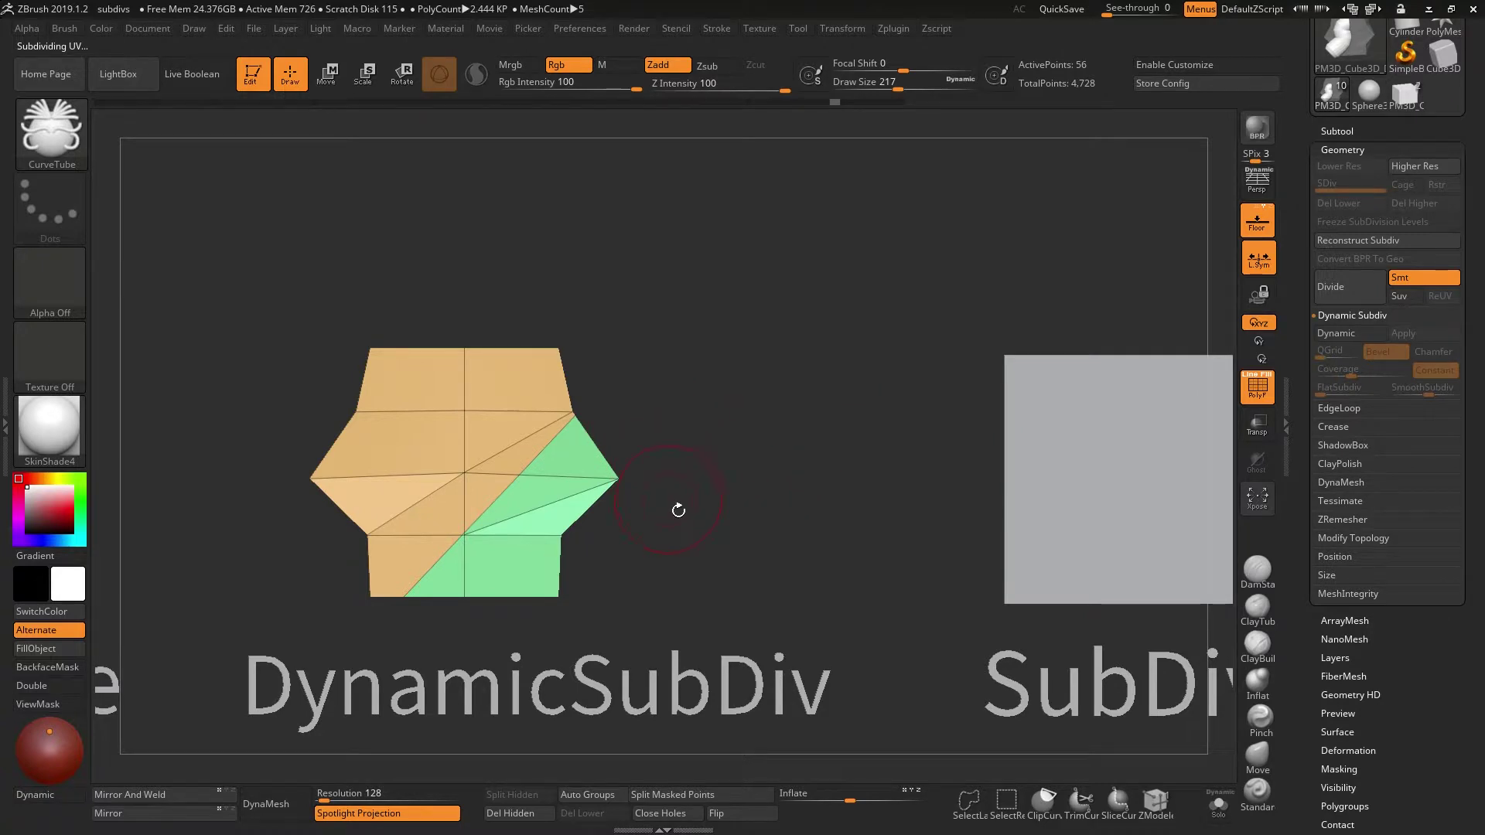
click(1364, 334)
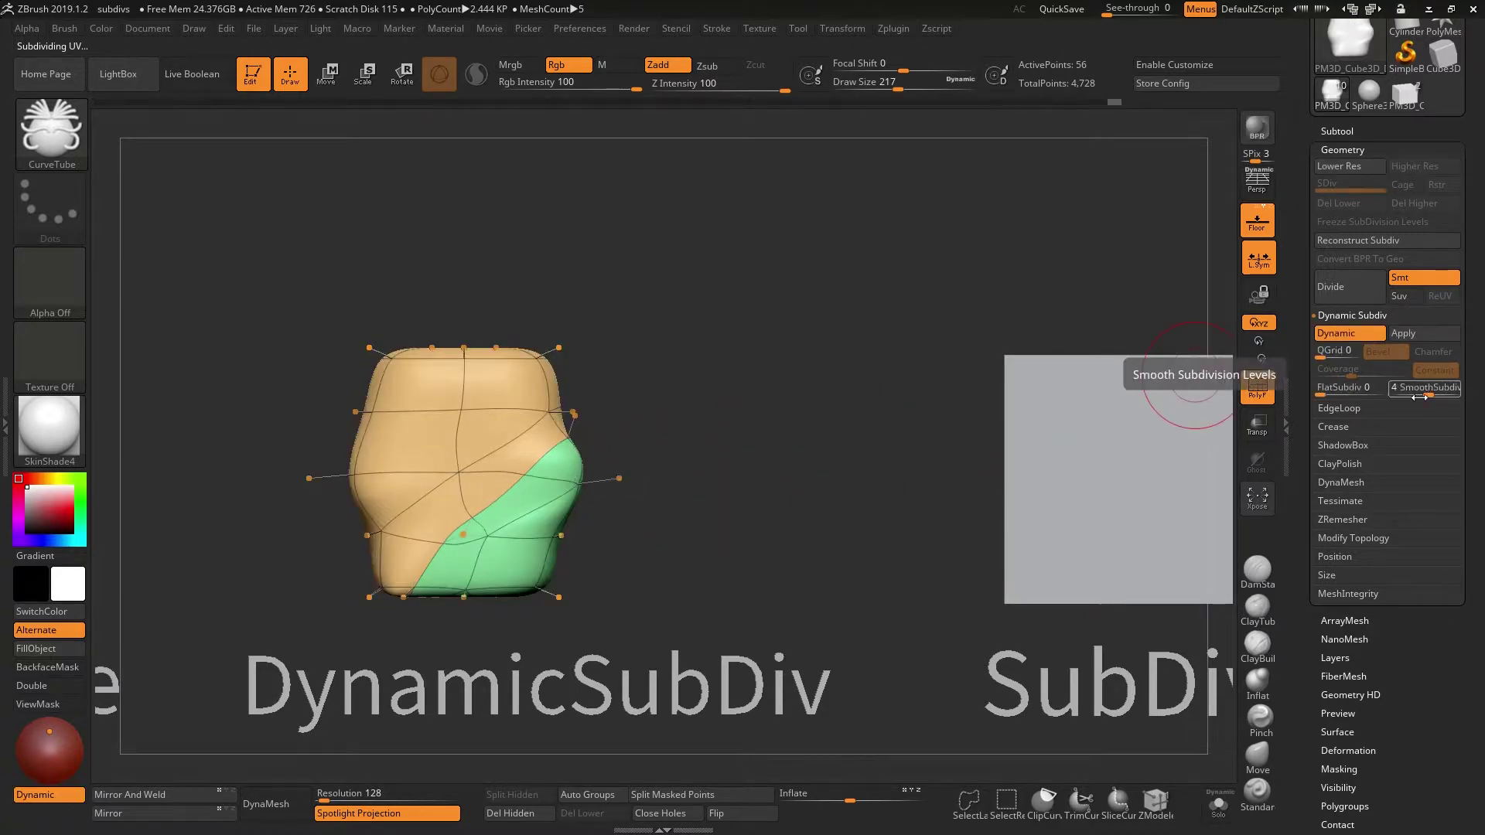
click(1363, 334)
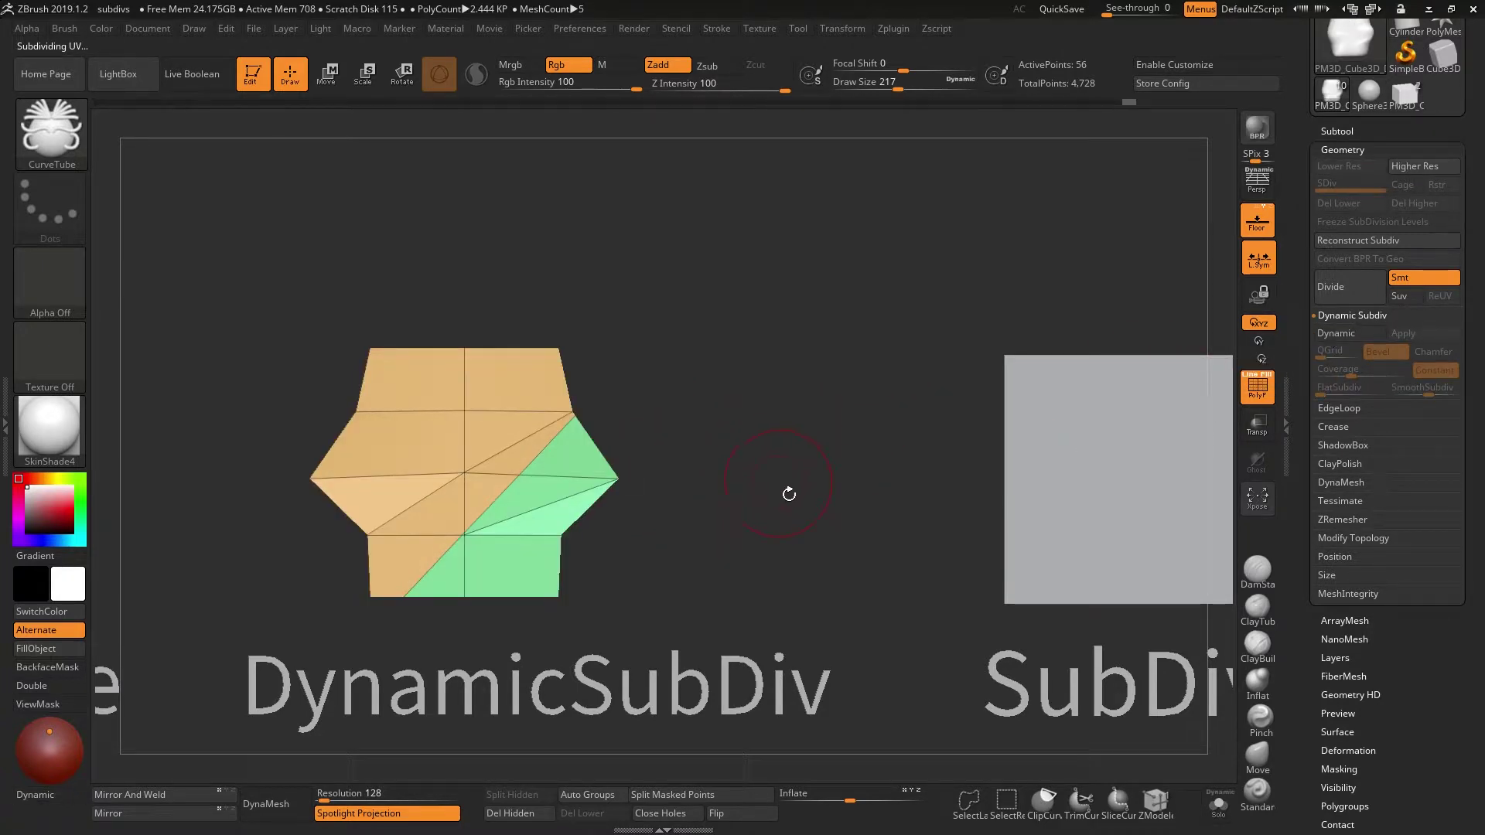
Duplicate the sliced mesh along X within its own subtool using the Move gizmo, and turn off the mask display with the subtool list open
key(w)
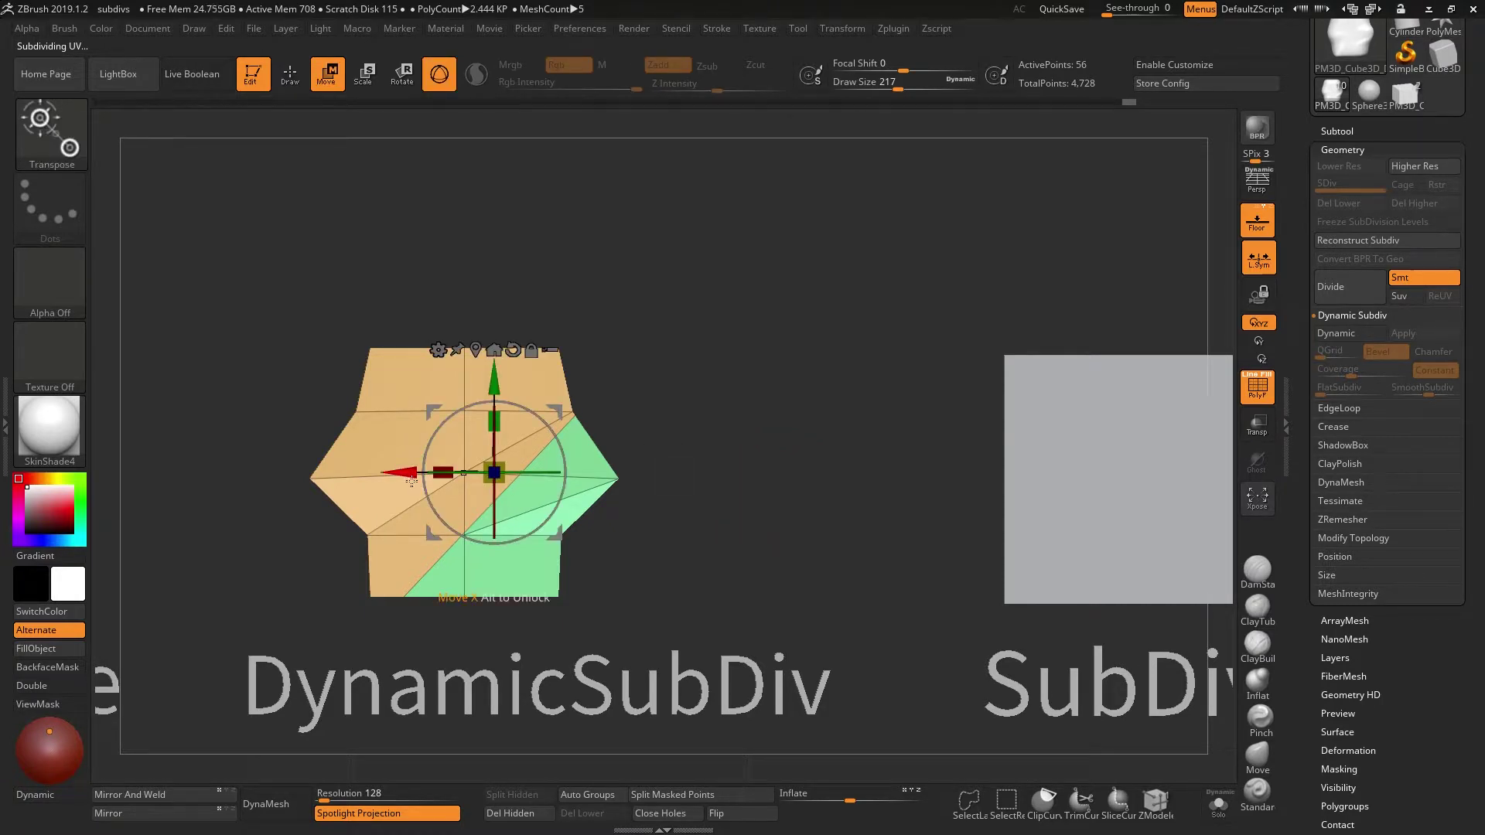
ctrl+drag(412, 478, 733, 475)
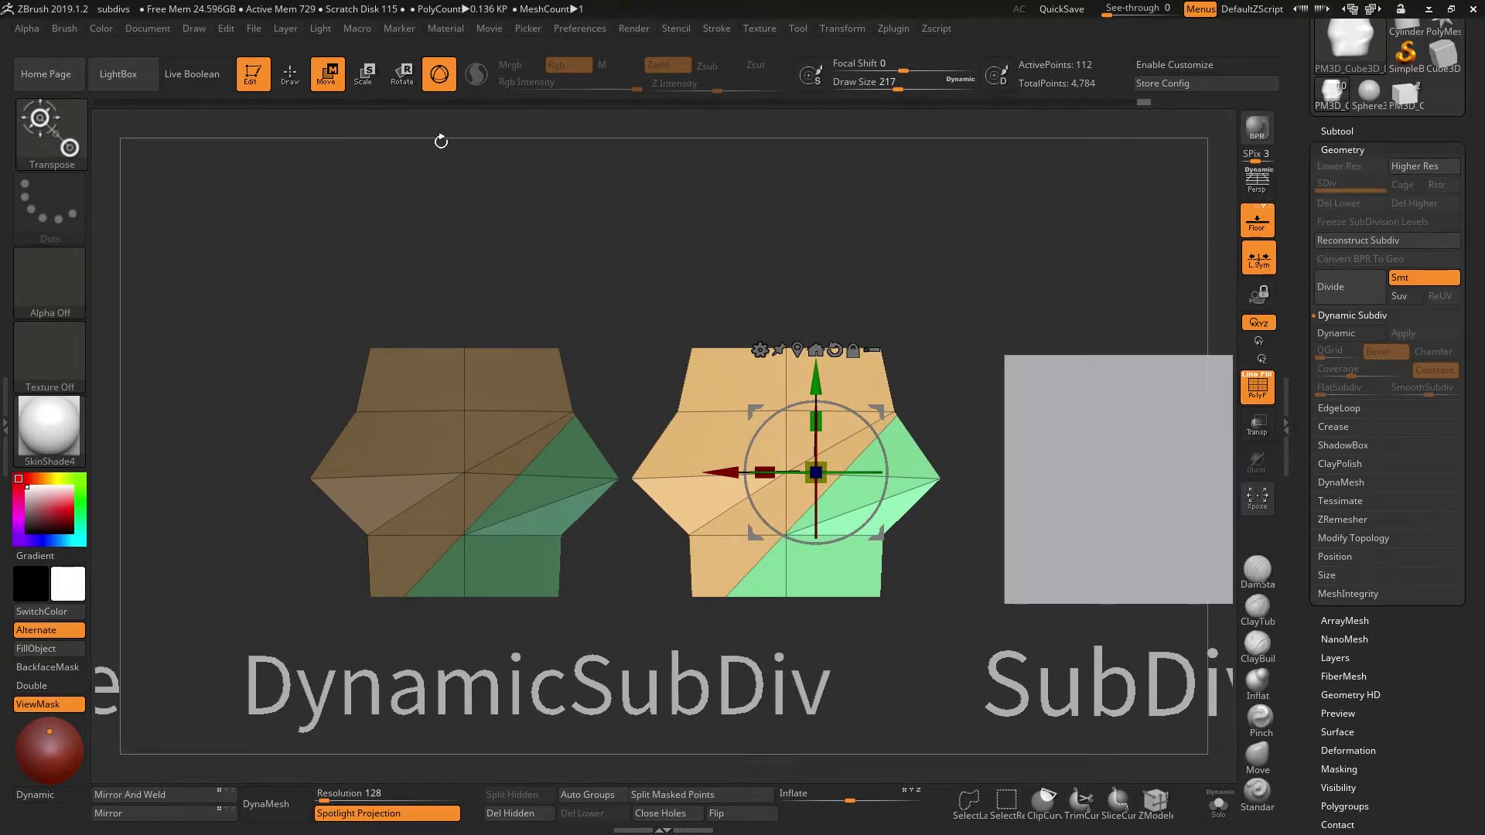
drag(916, 249, 843, 317)
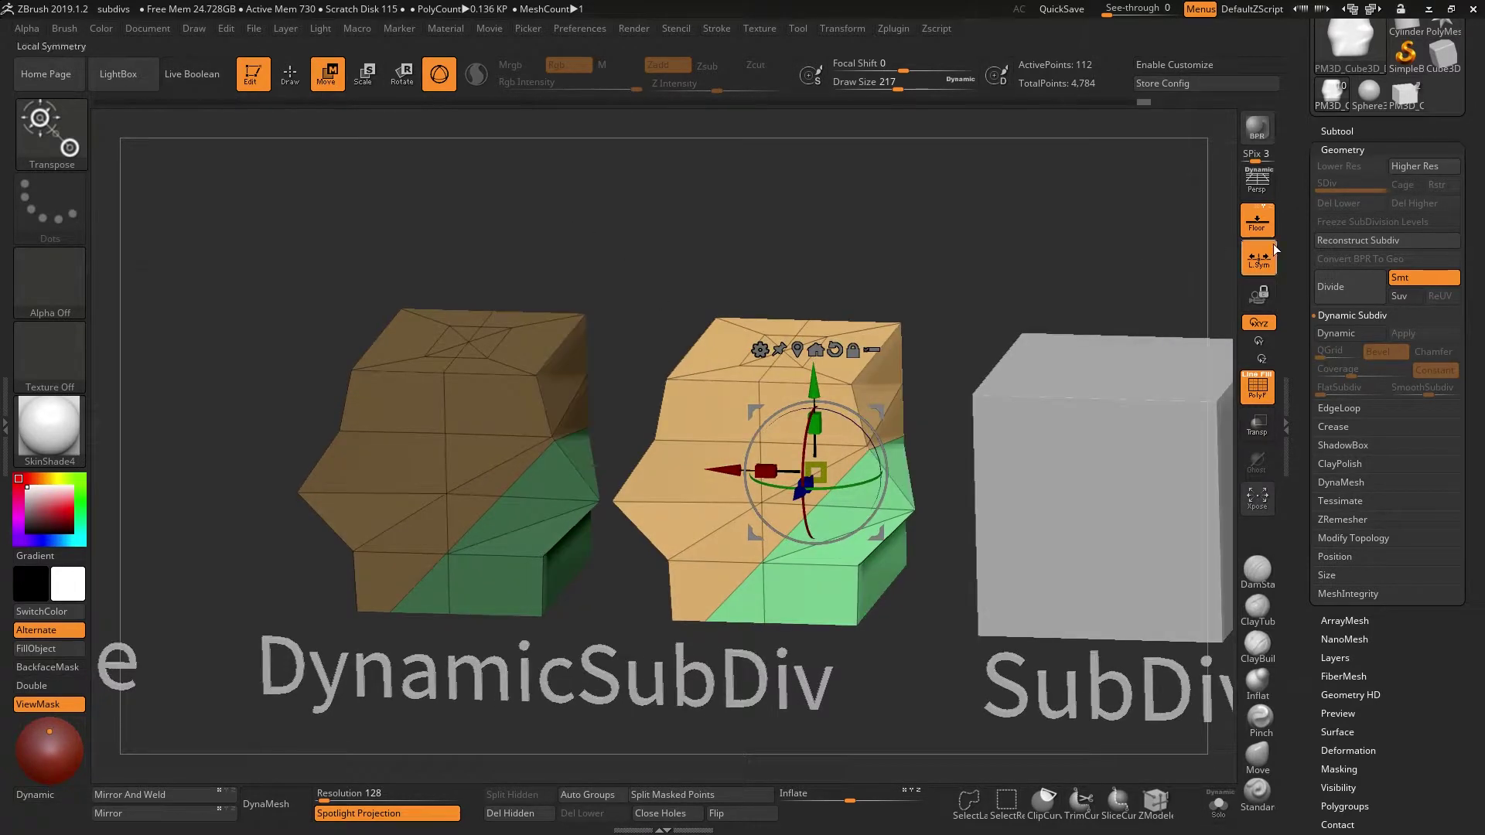
click(1349, 132)
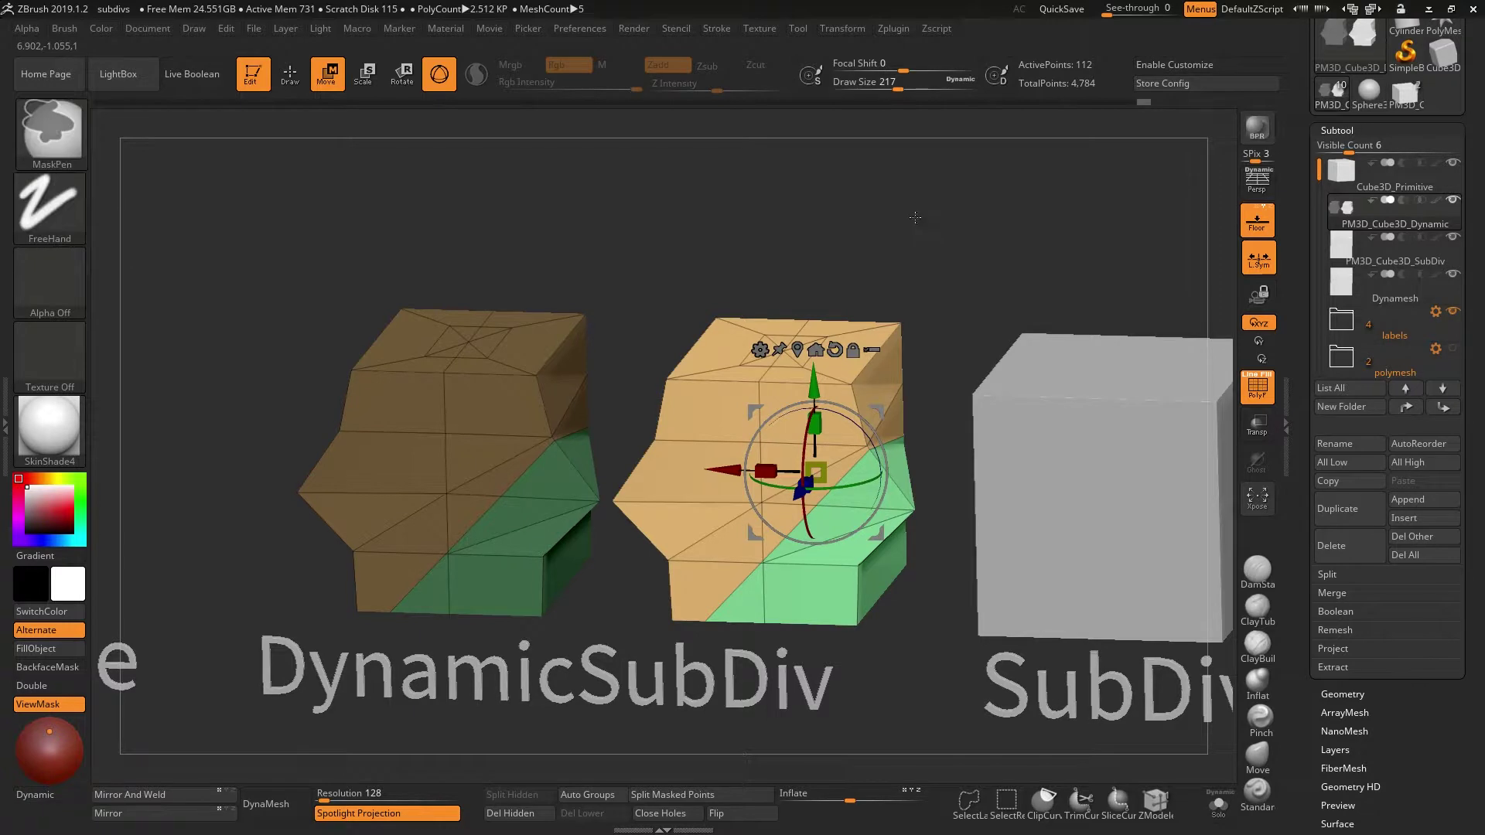
key(ctrl+h)
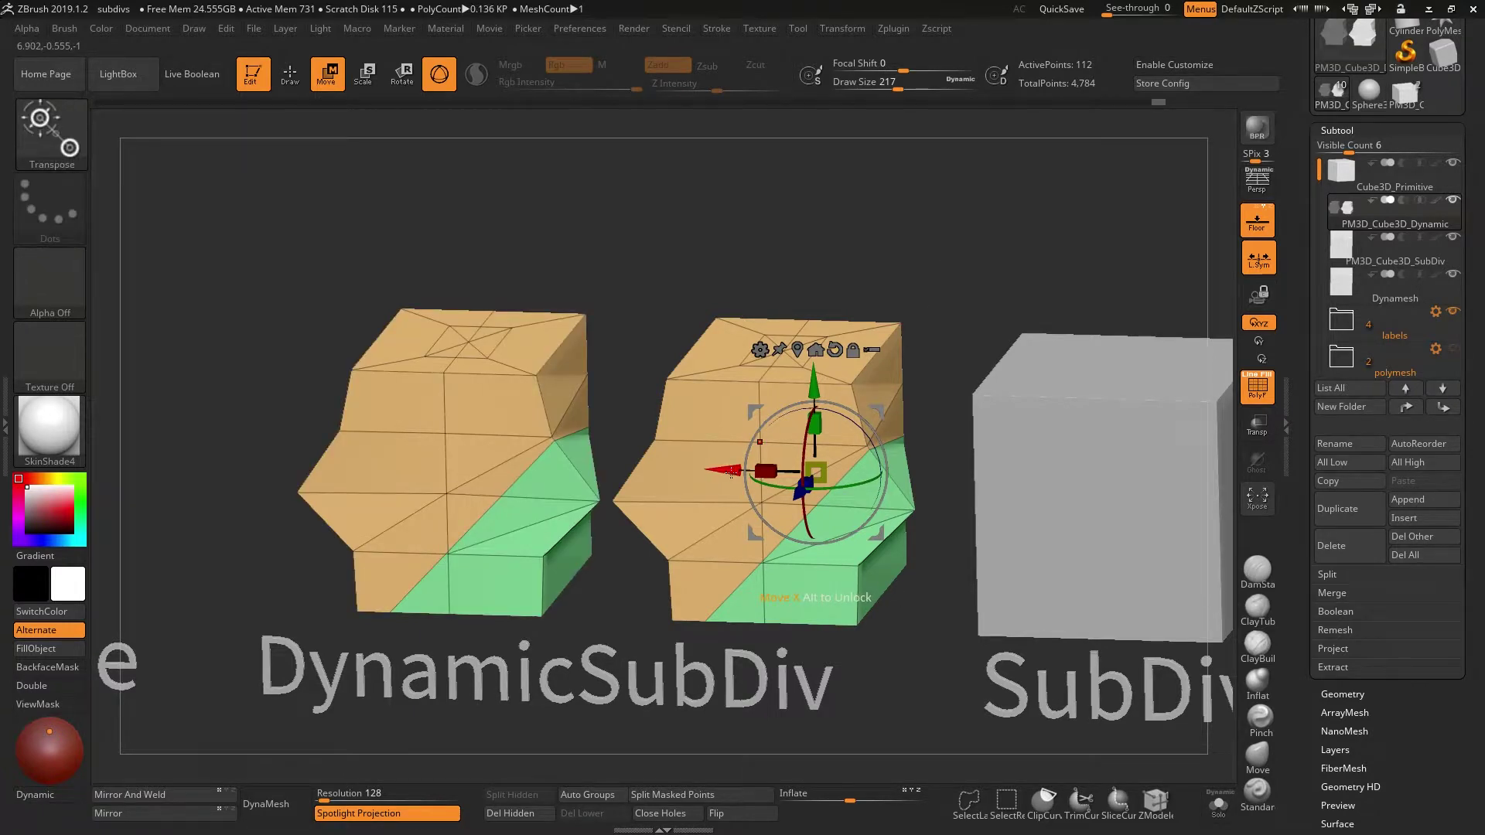
Undo the duplication of the sliced mesh inside its subtool, snap to the front view and return to Draw mode
drag(731, 472, 713, 472)
key(ctrl+z)
ctrl+drag(794, 504, 368, 590)
key(ctrl+z)
key(ctrl+z)
key(ctrl+z)
key(ctrl+z)
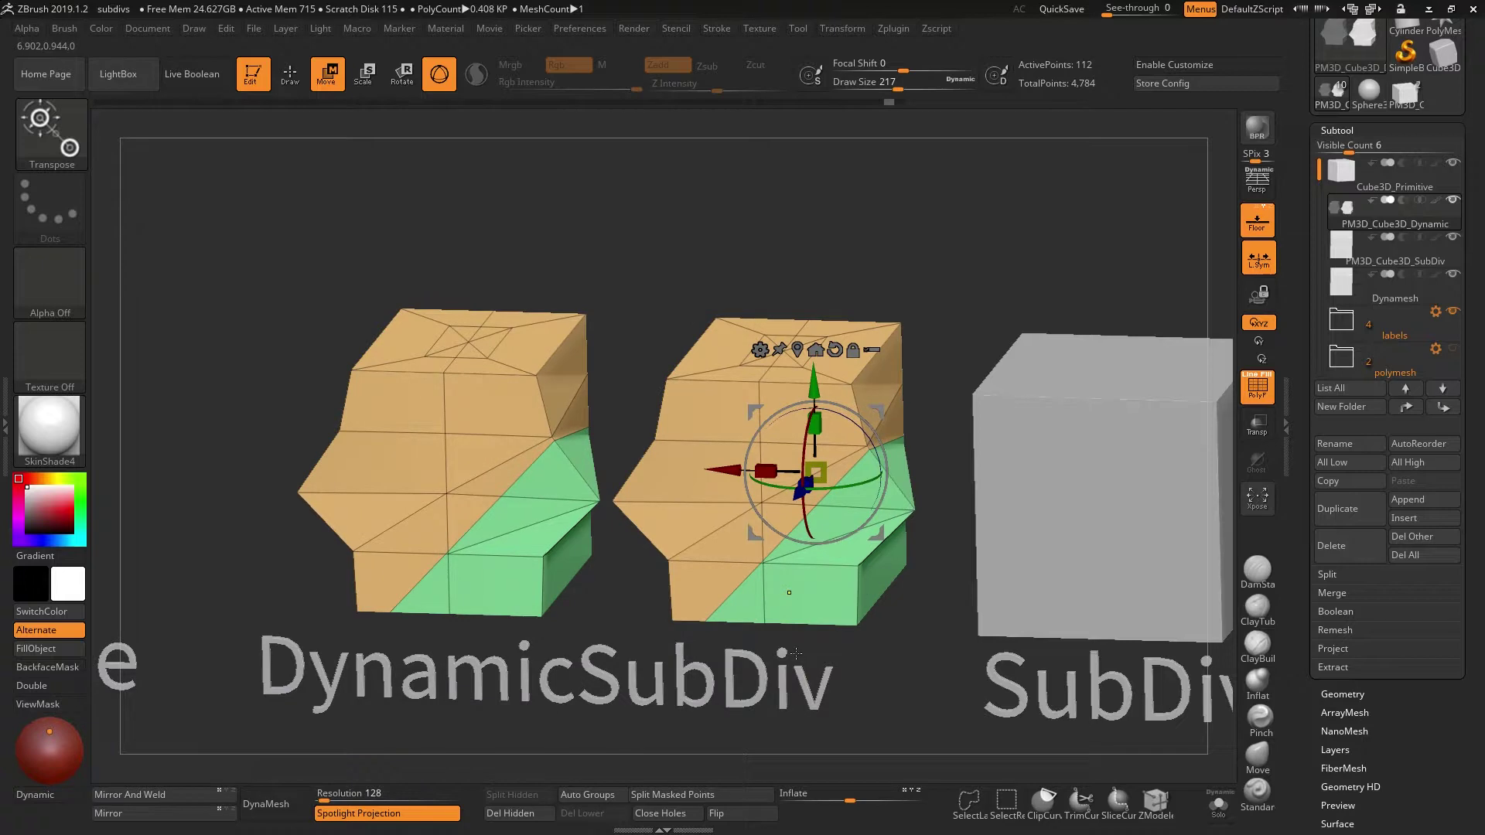
shift+drag(789, 464, 742, 471)
key(q)
key(ctrl+z)
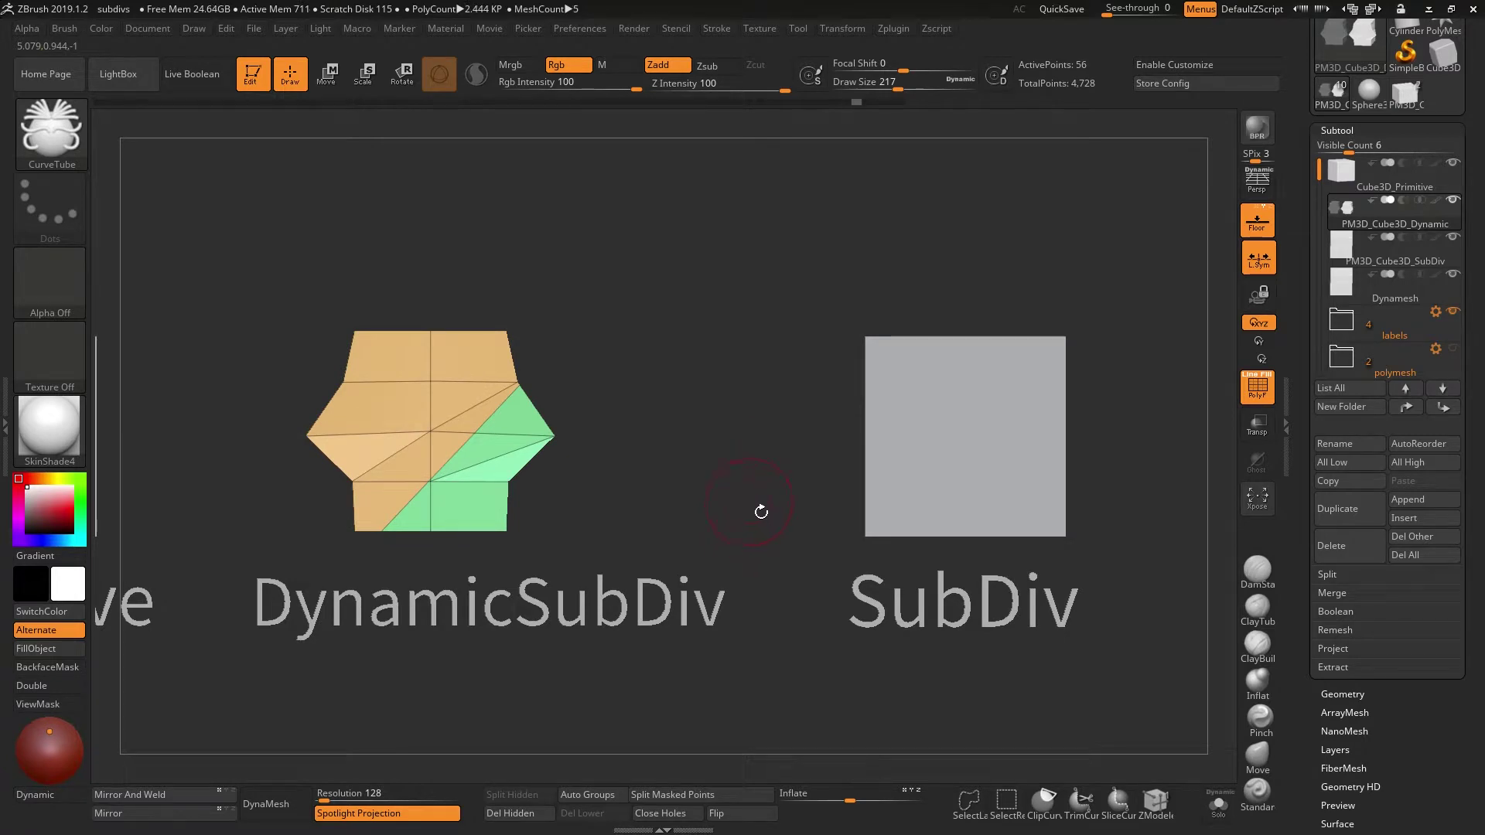
Turn on Dynamic Subdiv for the sliced mesh and try to create a normal map from it
scroll(1442, 635, down, 5)
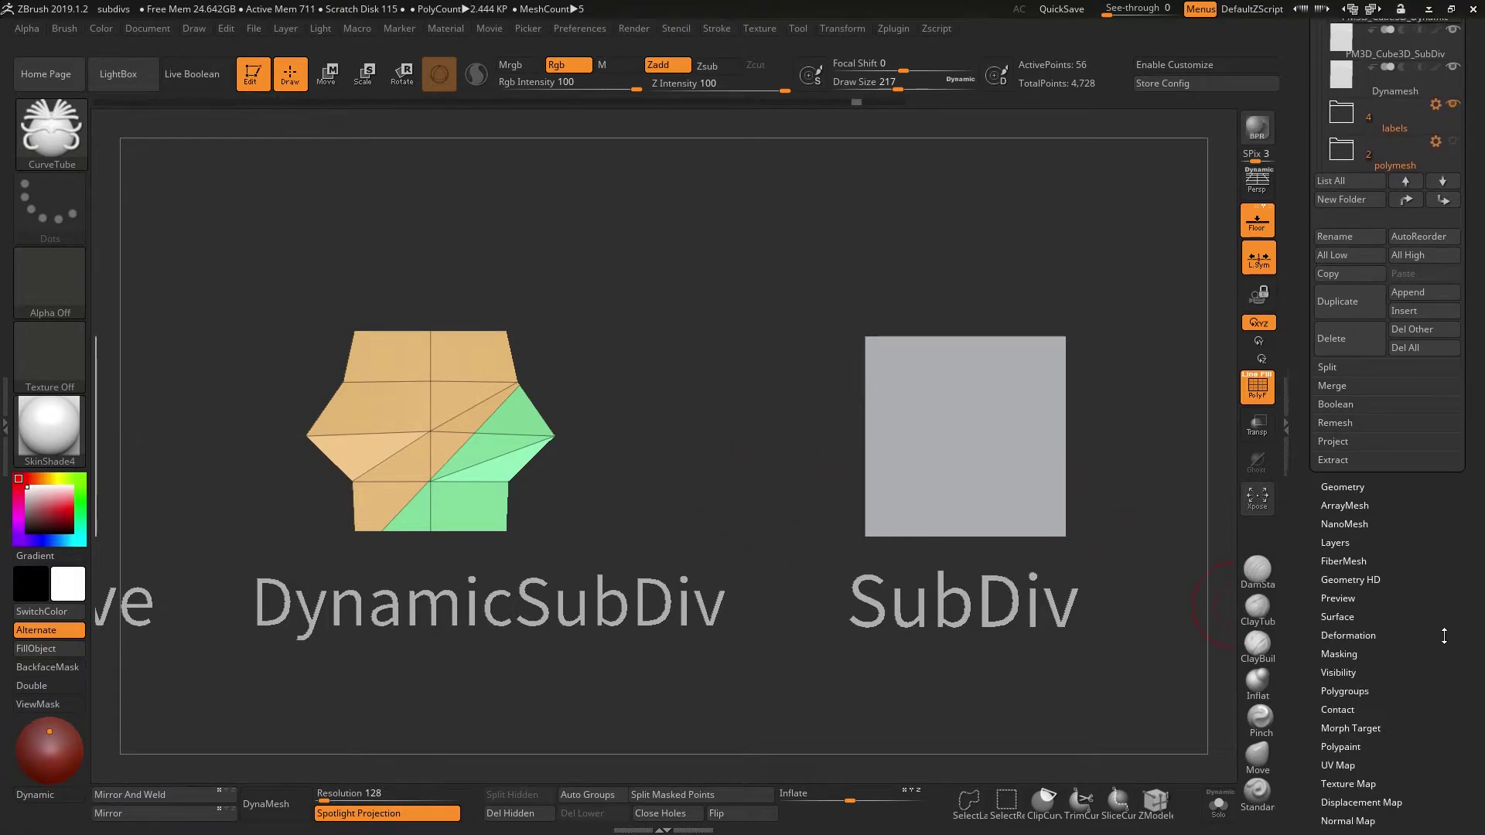
drag(1428, 732, 1430, 606)
click(1366, 744)
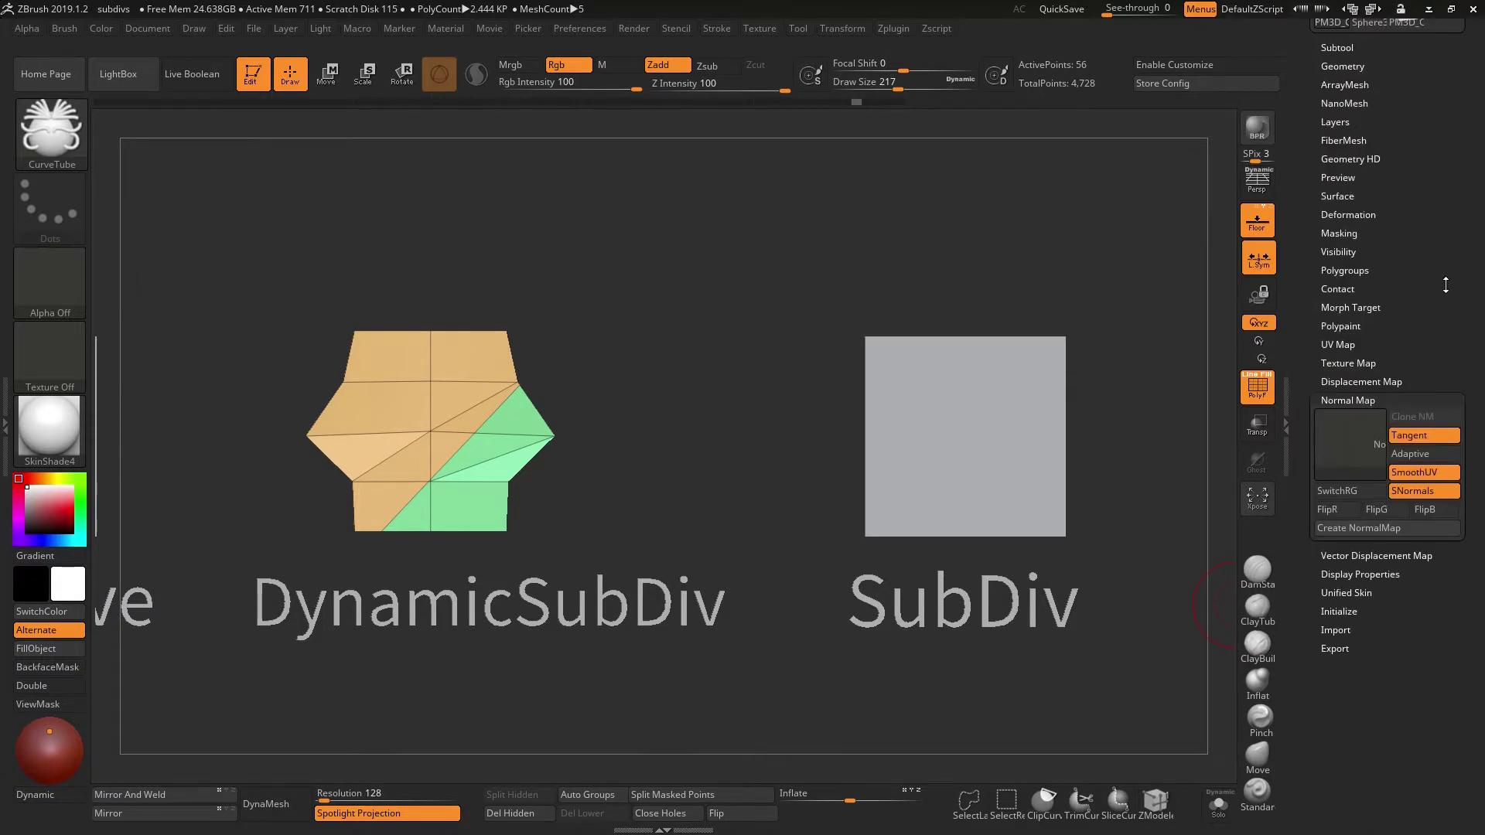
click(1349, 68)
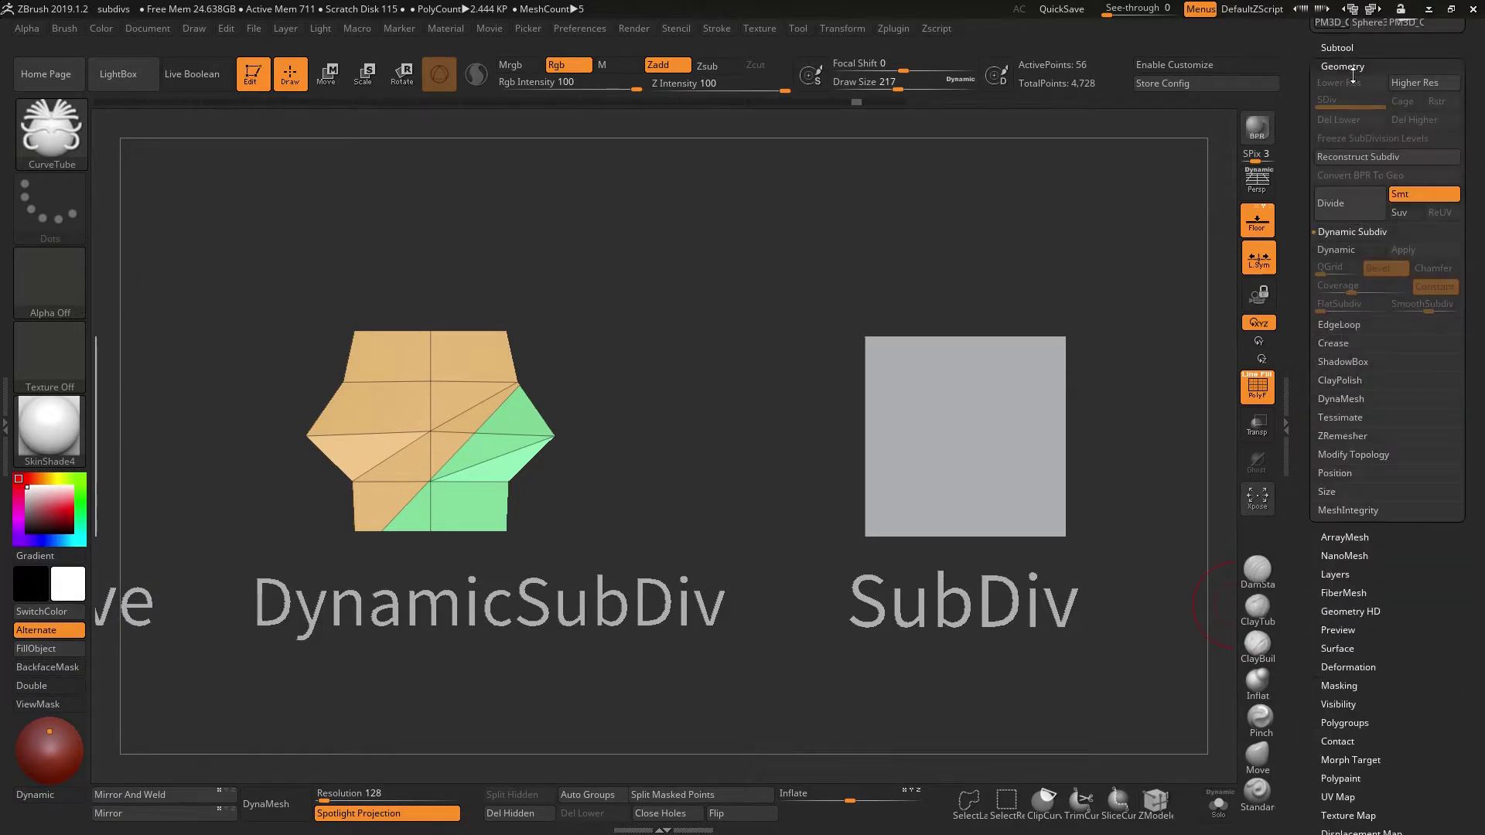
click(1350, 249)
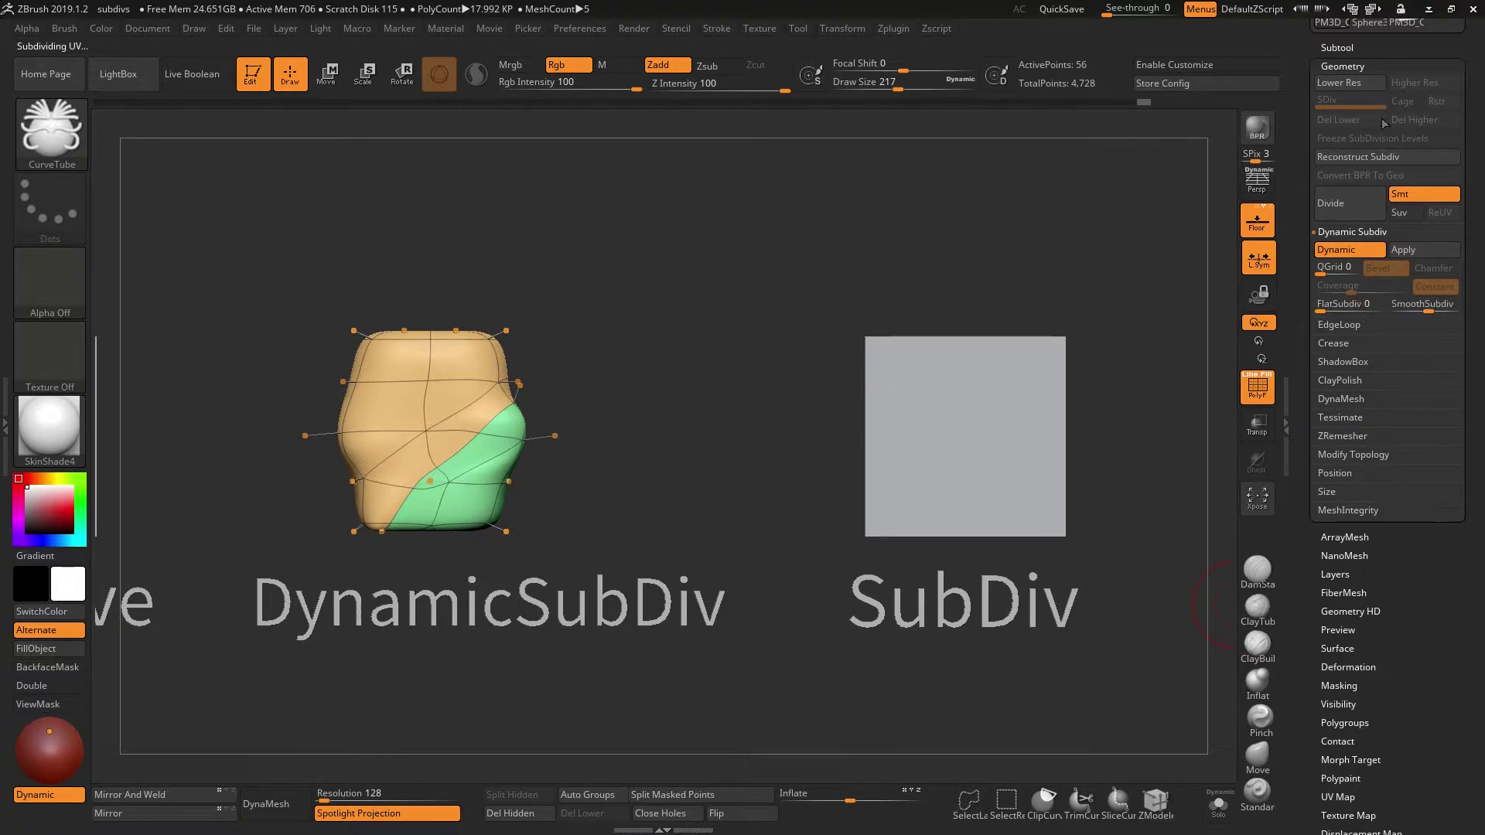
scroll(1440, 649, down, 3)
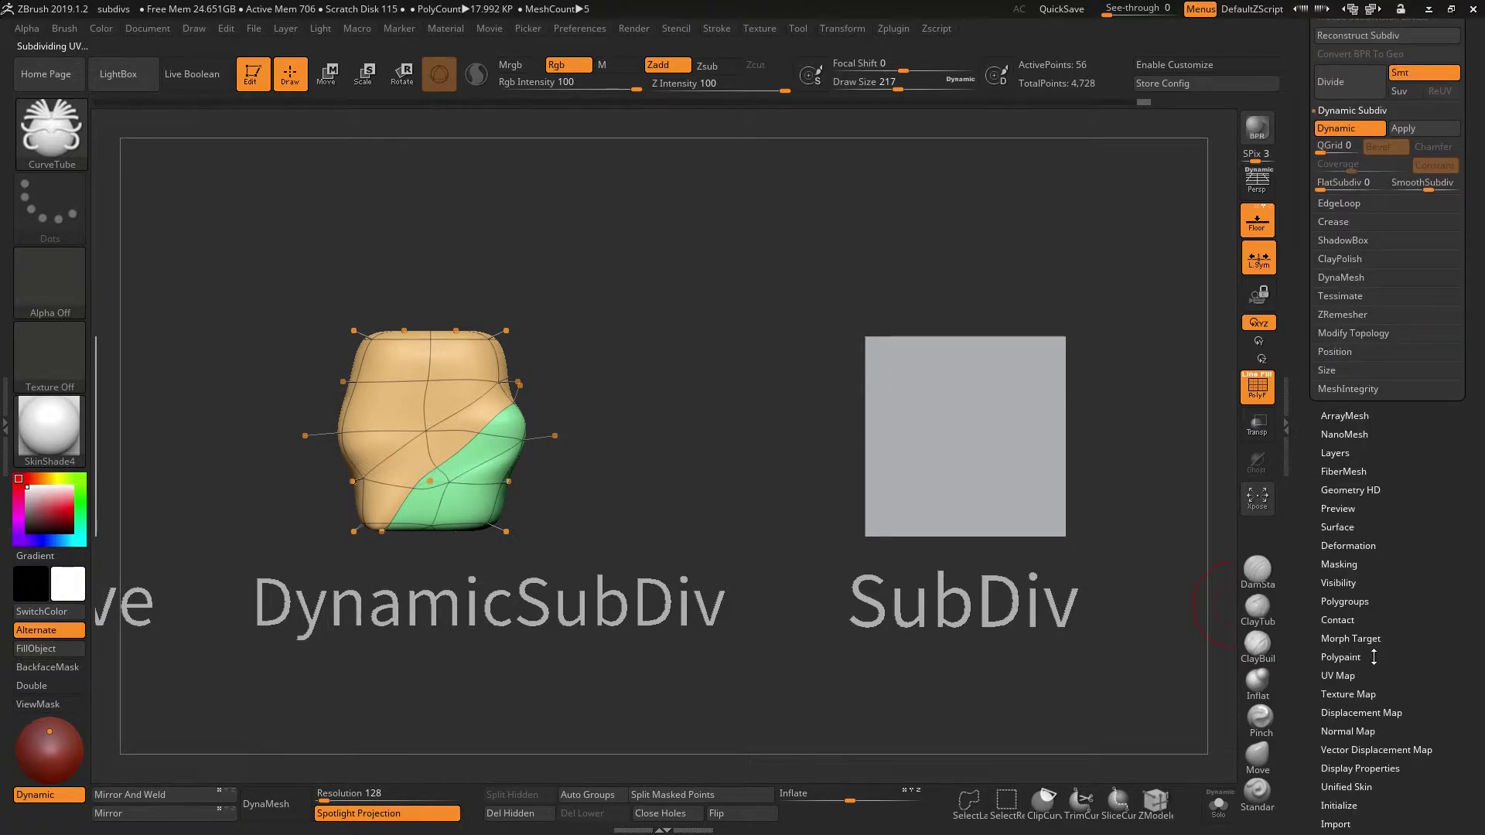
click(1365, 731)
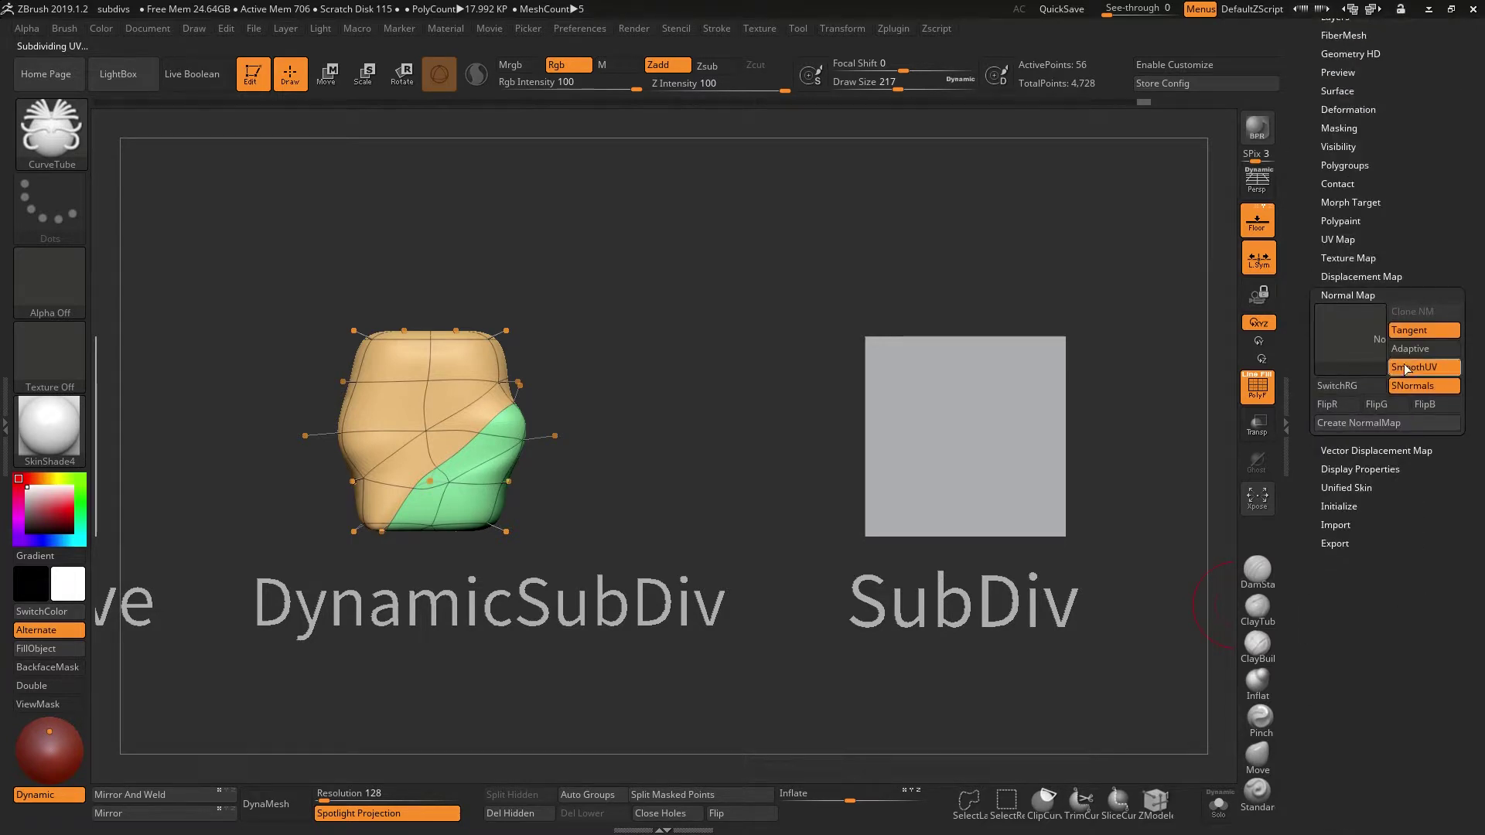
click(1367, 423)
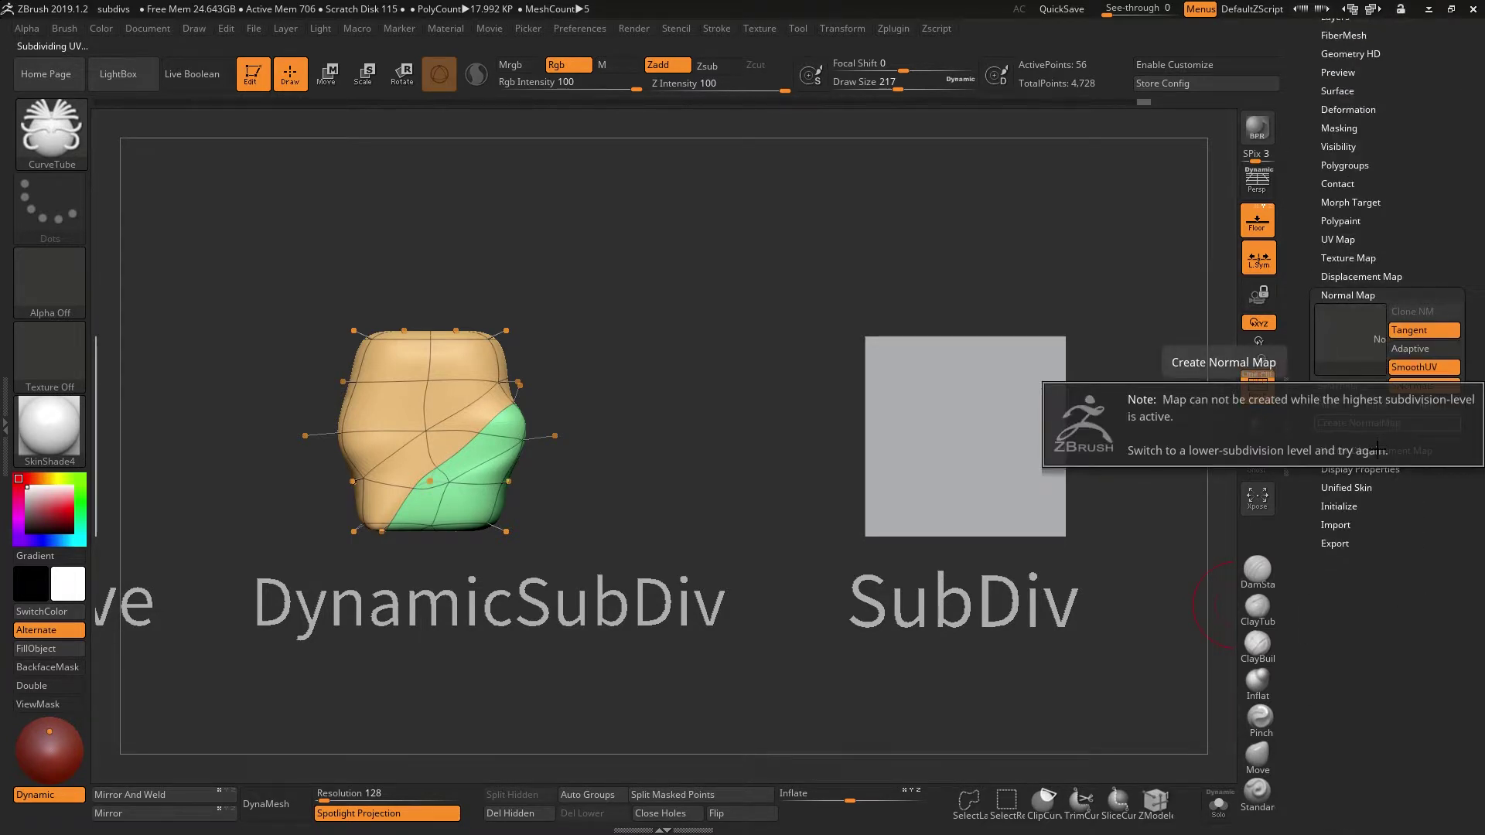
Turn Dynamic Subdiv off and try to create the normal map again from the low-poly mesh
scroll(1354, 333, up, 9)
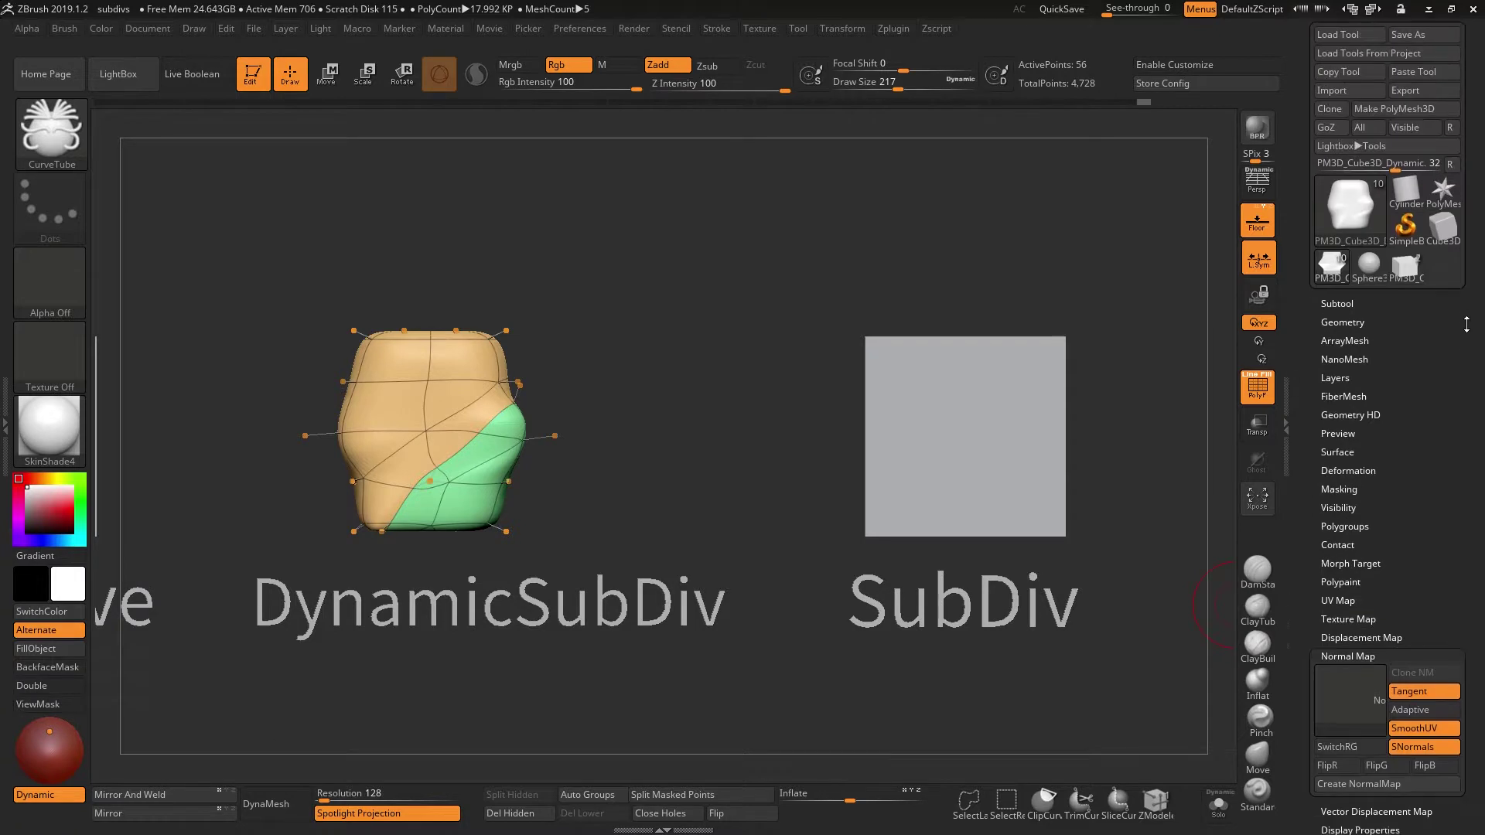
click(1353, 325)
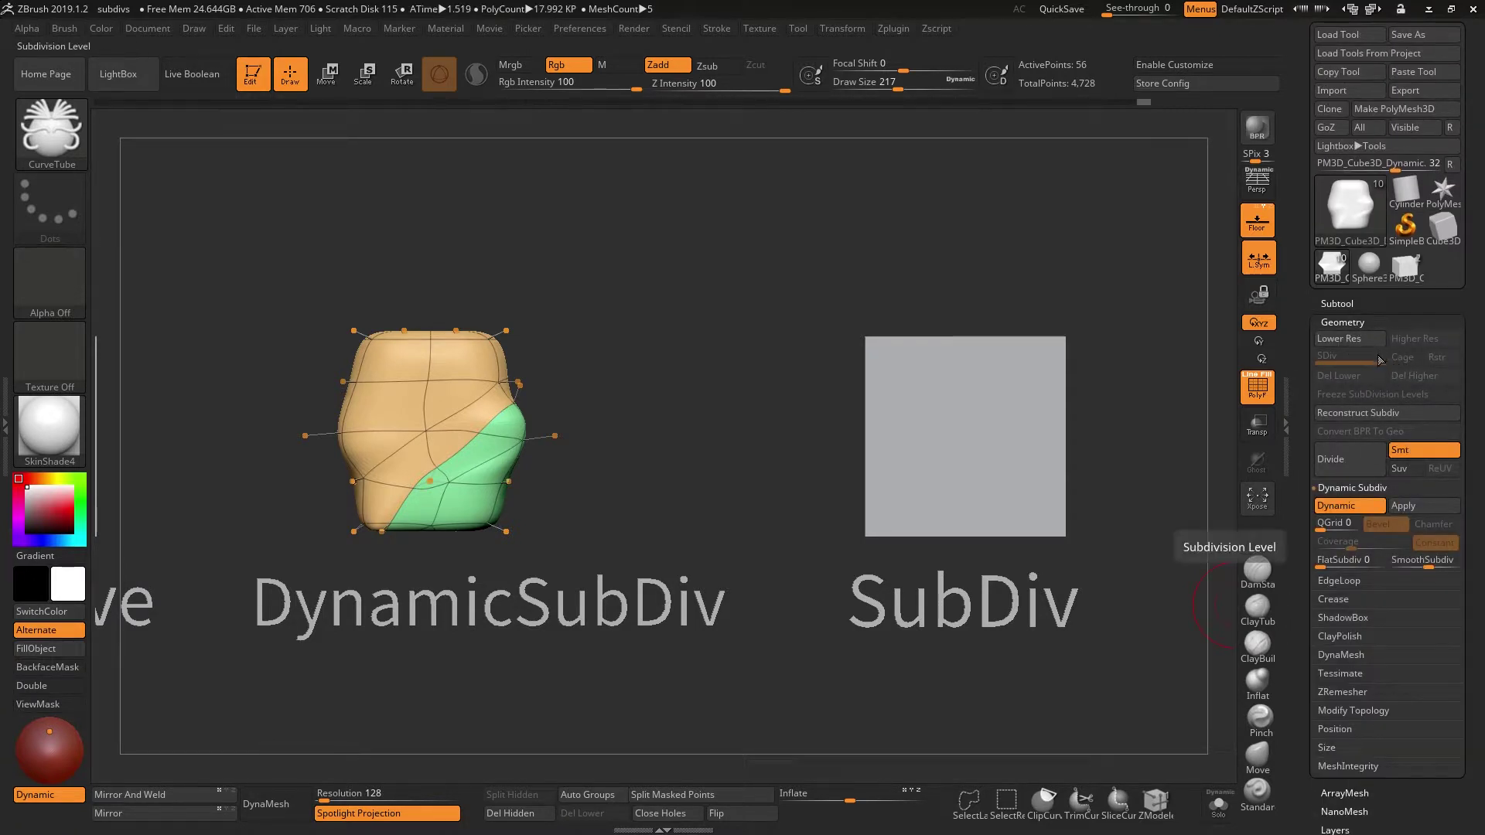
click(1349, 505)
scroll(1410, 489, down, 10)
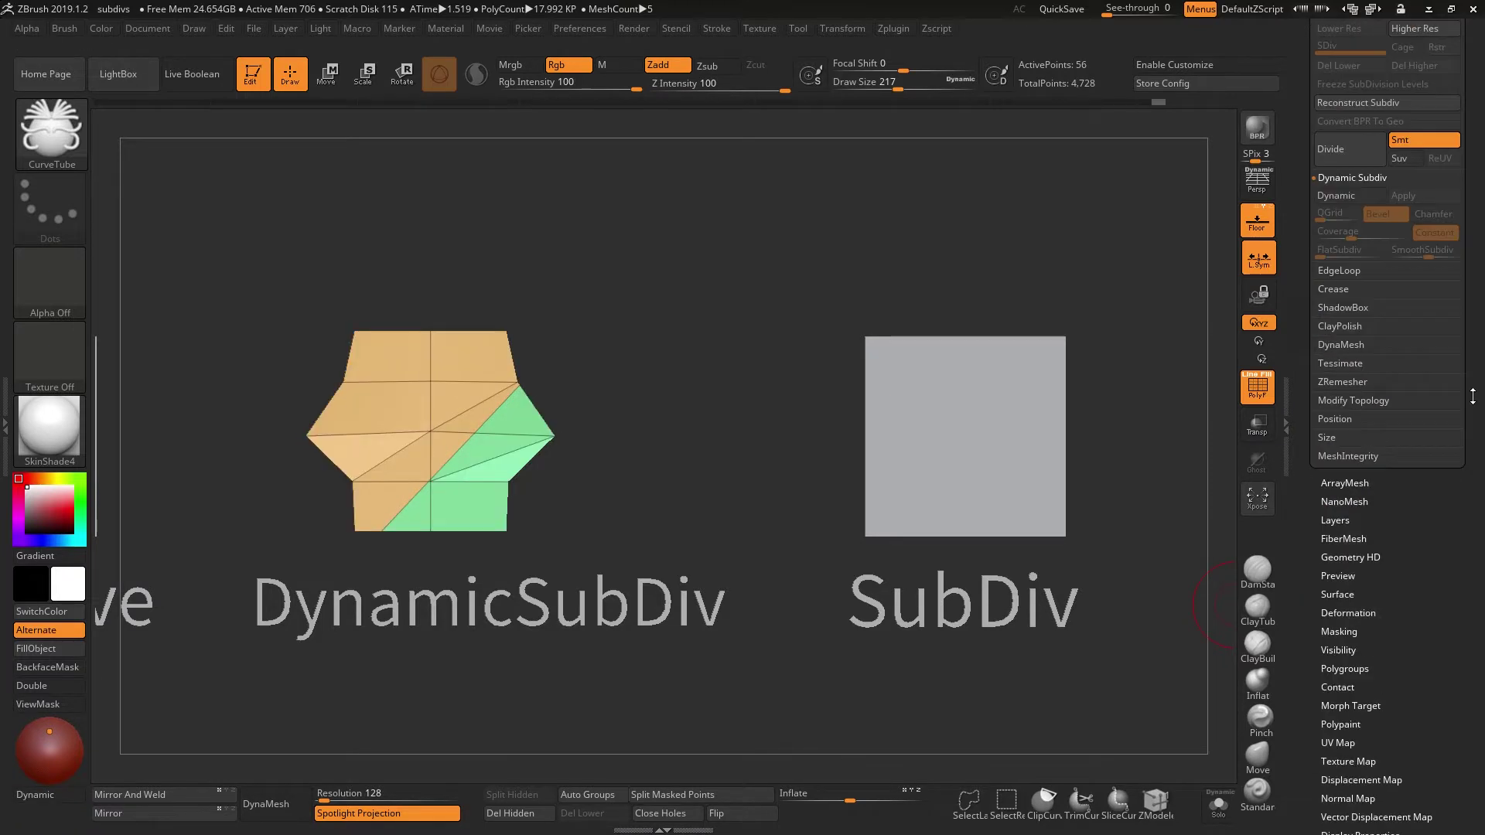
click(1353, 426)
scroll(1366, 372, up, 3)
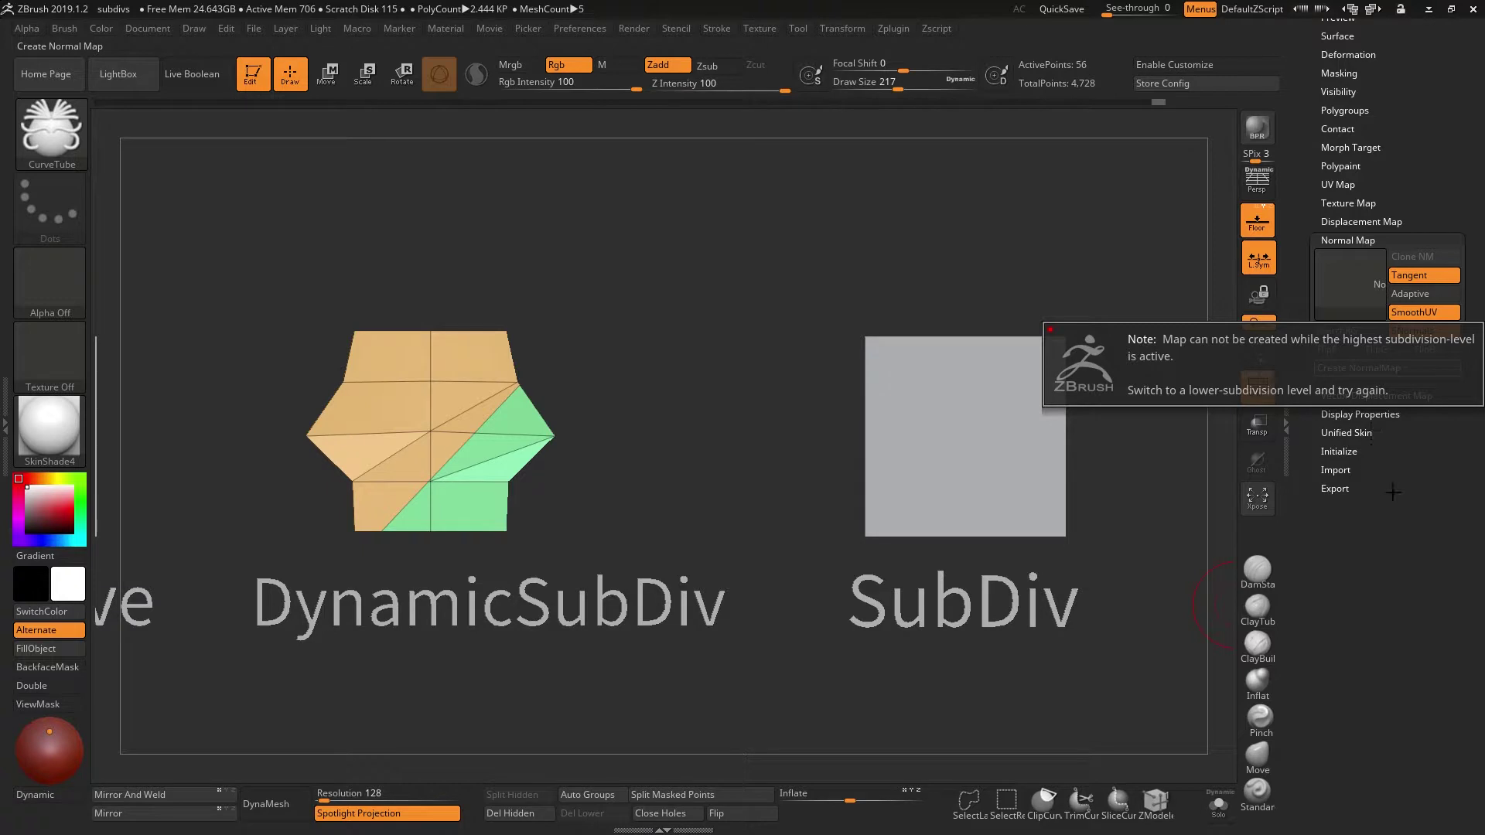
scroll(1402, 376, up, 5)
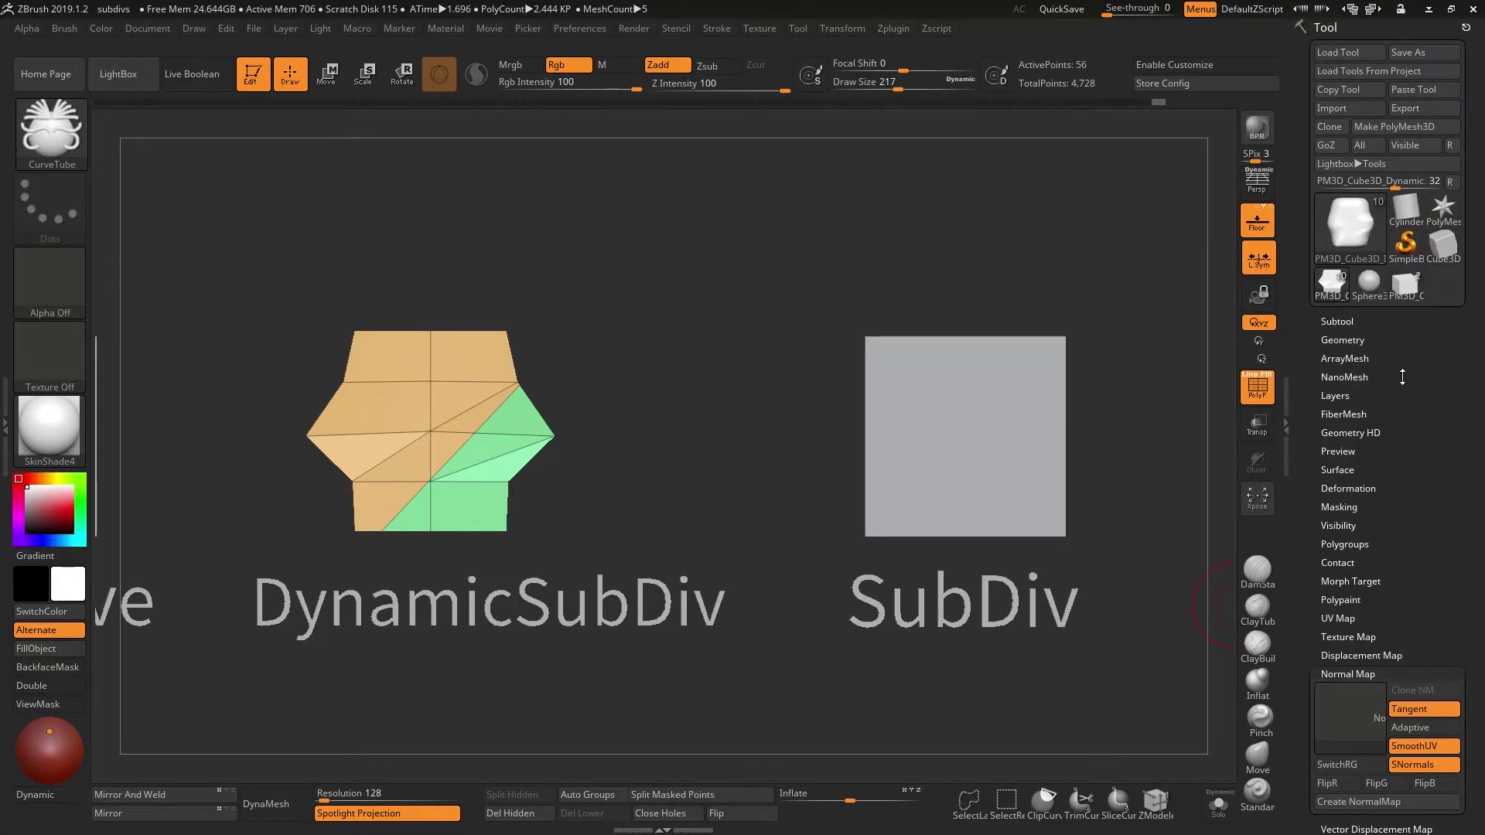
Undo the slicing and shaping edits on the DynamicSubDiv mesh back to the plain cube
click(1350, 344)
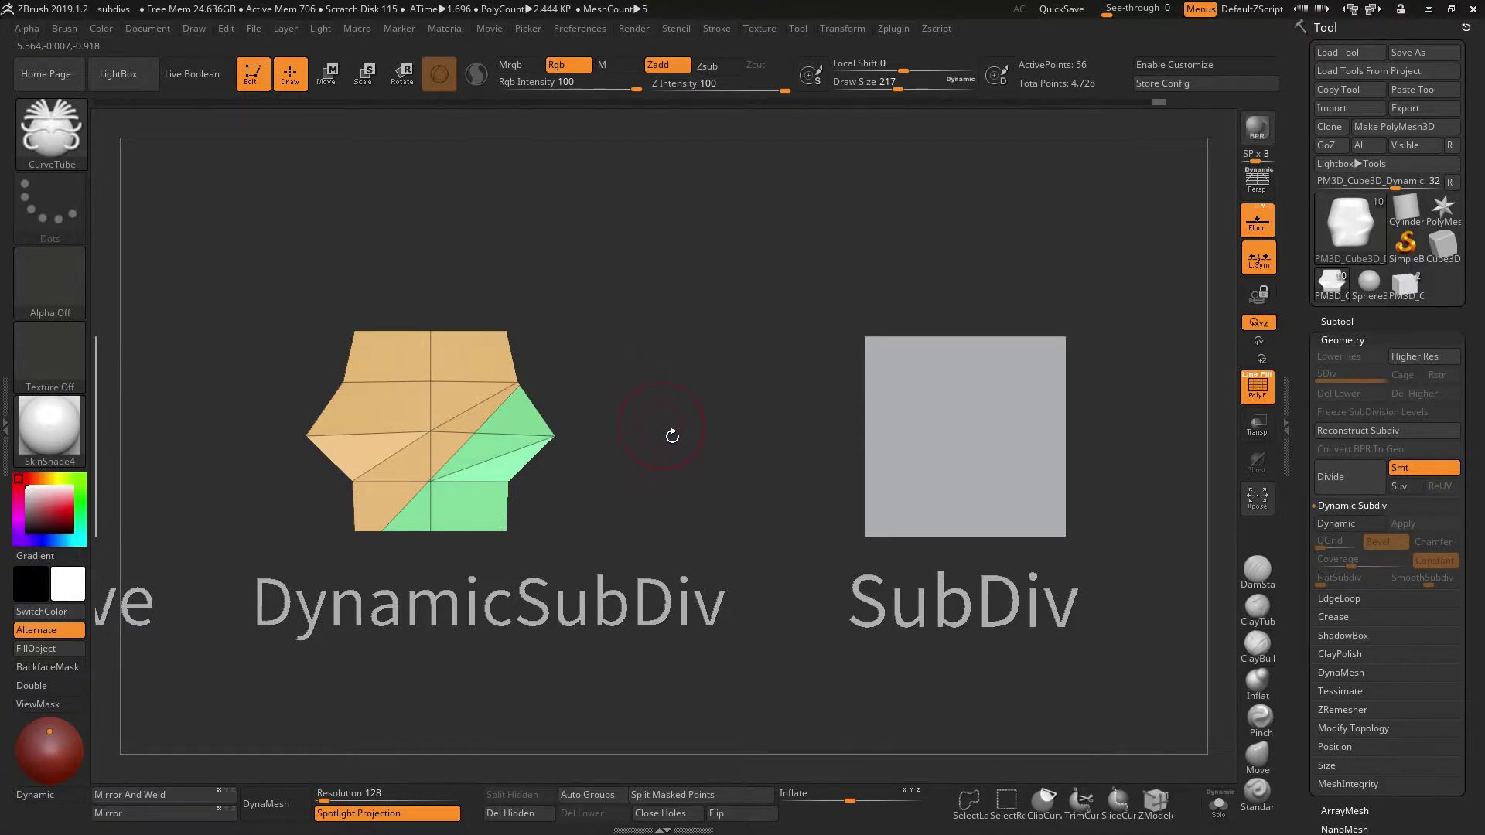
drag(672, 421, 646, 452)
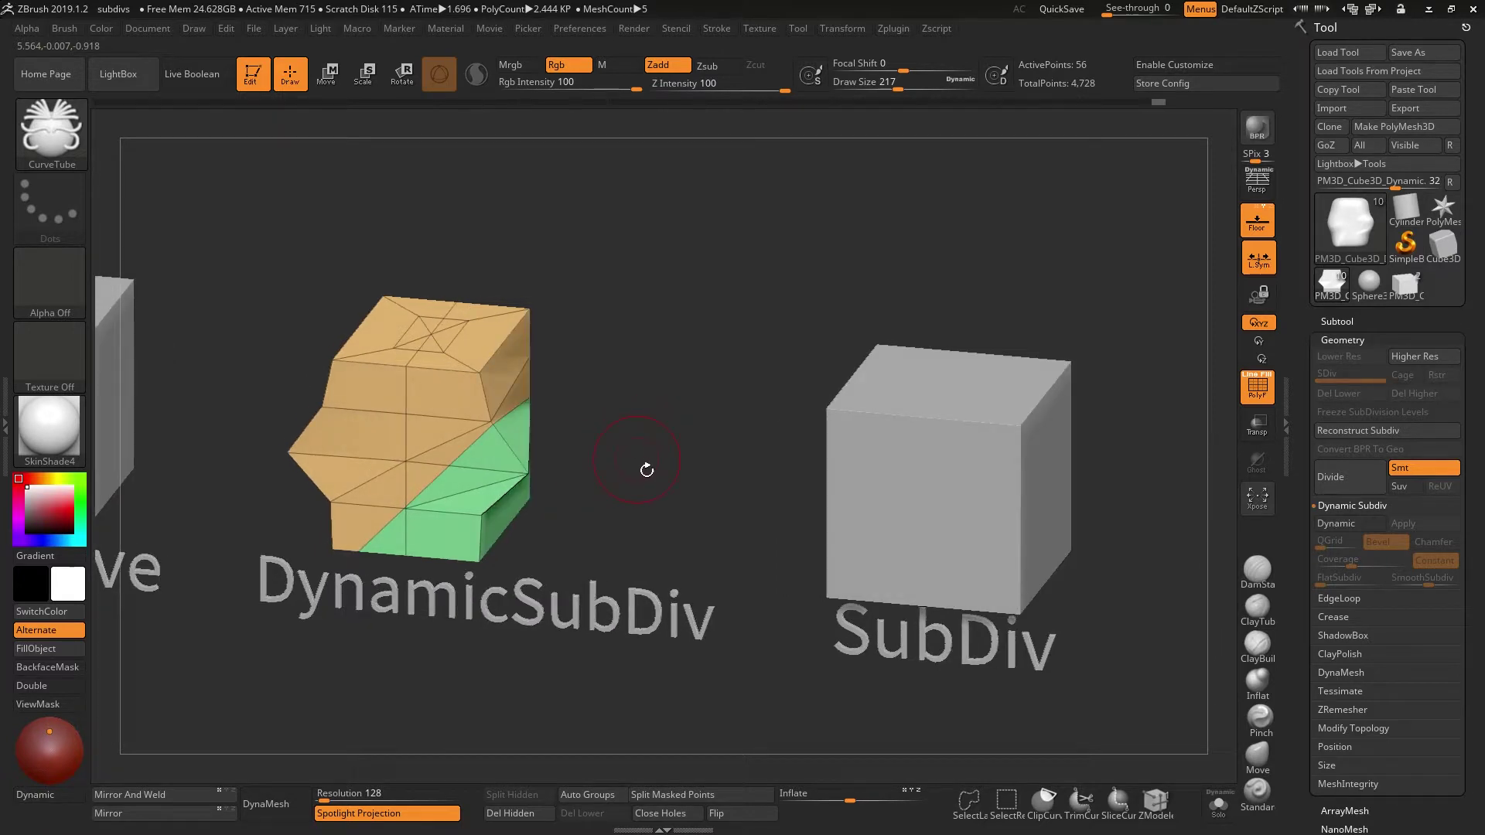
key(ctrl+z)
key(ctrl+z)
key(ctrl+z)
key(ctrl+z)
key(ctrl+z)
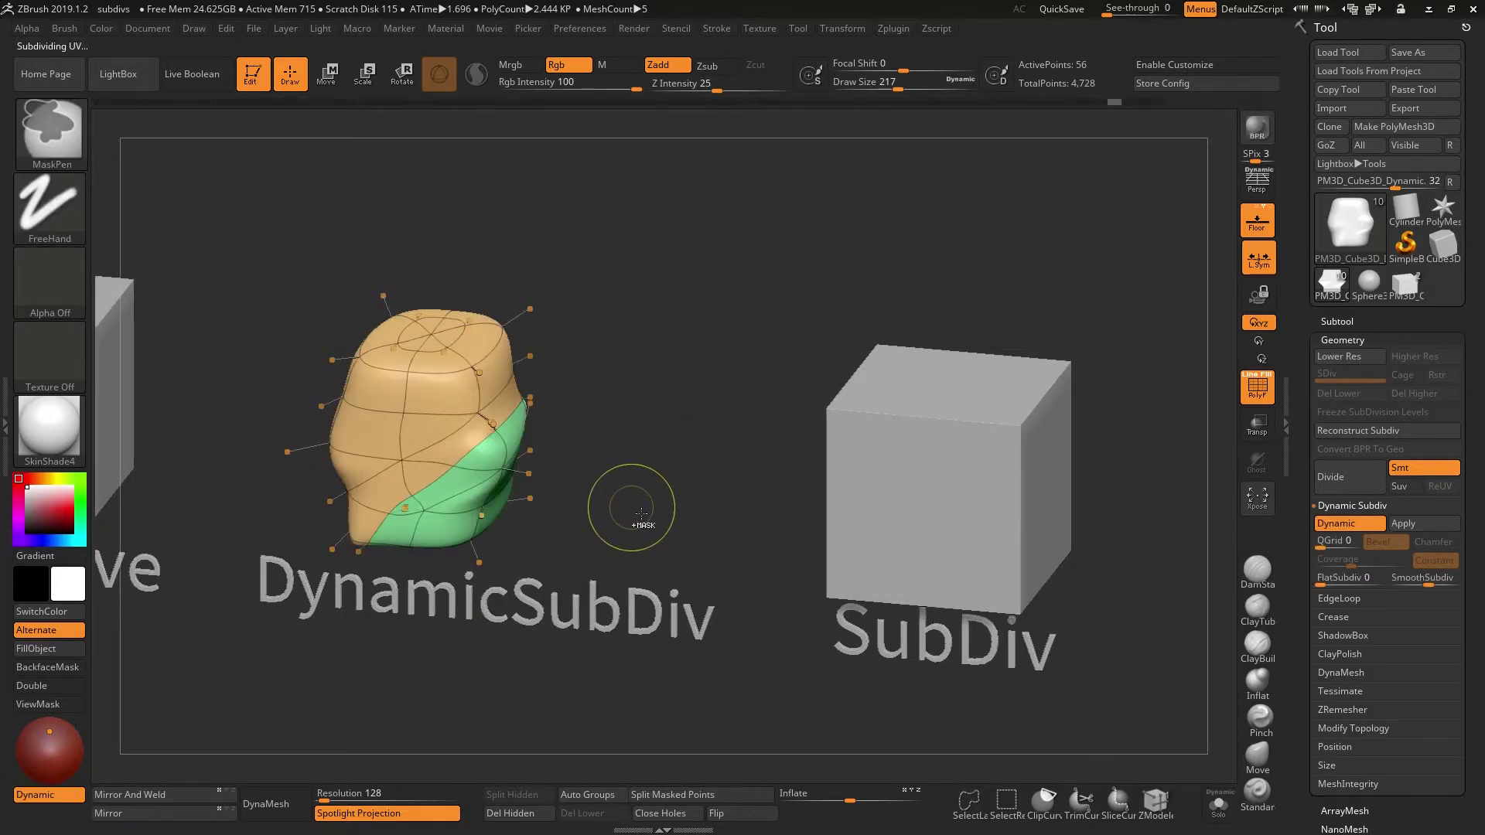
Toggle Dynamic Subdiv on and off to compare the restored cube with its smoothed preview, leaving it off
mouse_move(644, 514)
mouse_down()
mouse_move(672, 487)
mouse_move(676, 499)
mouse_up()
key(d)
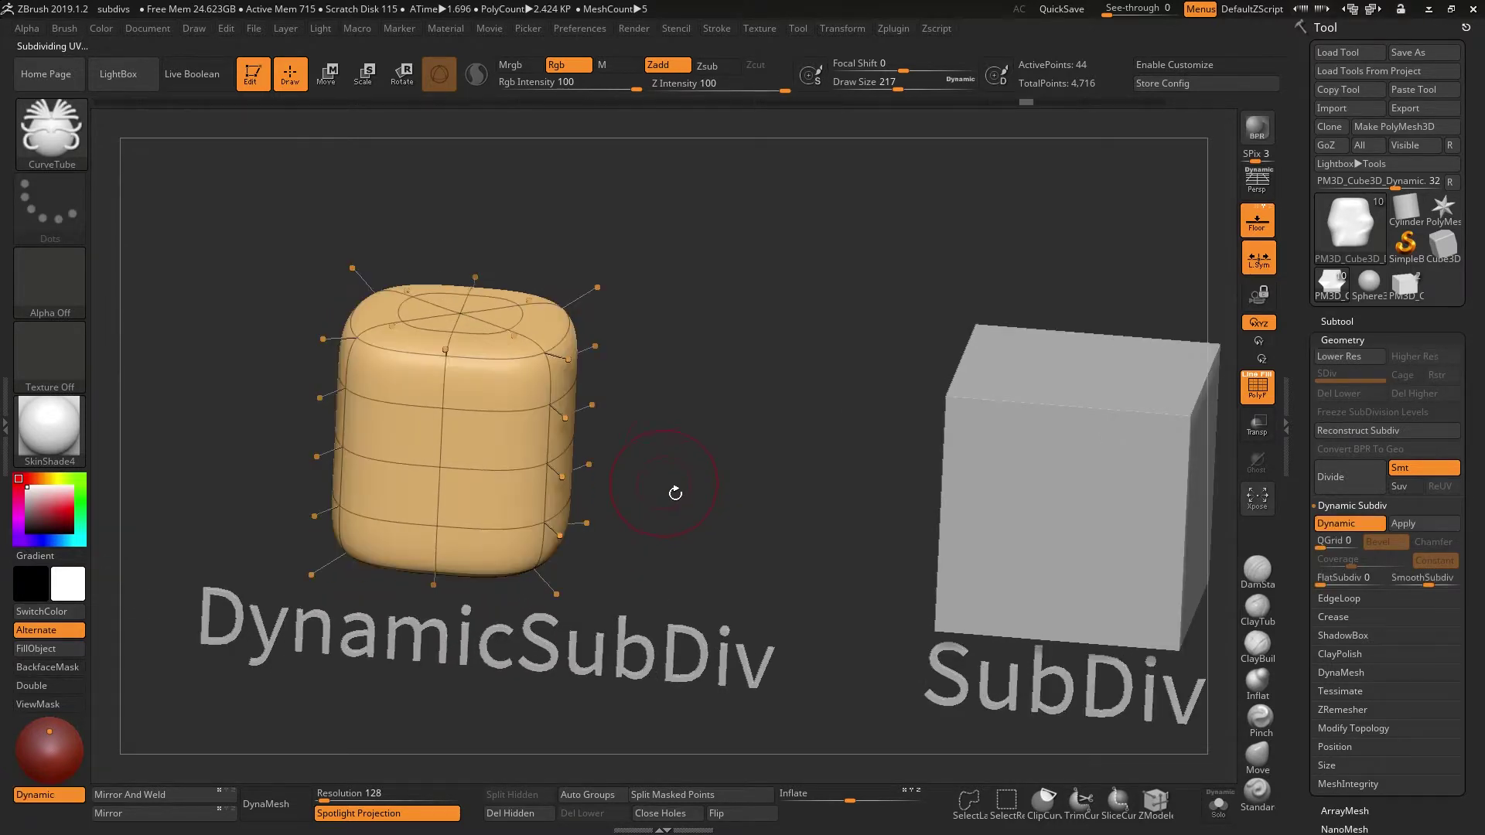
key(shift+d)
key(d)
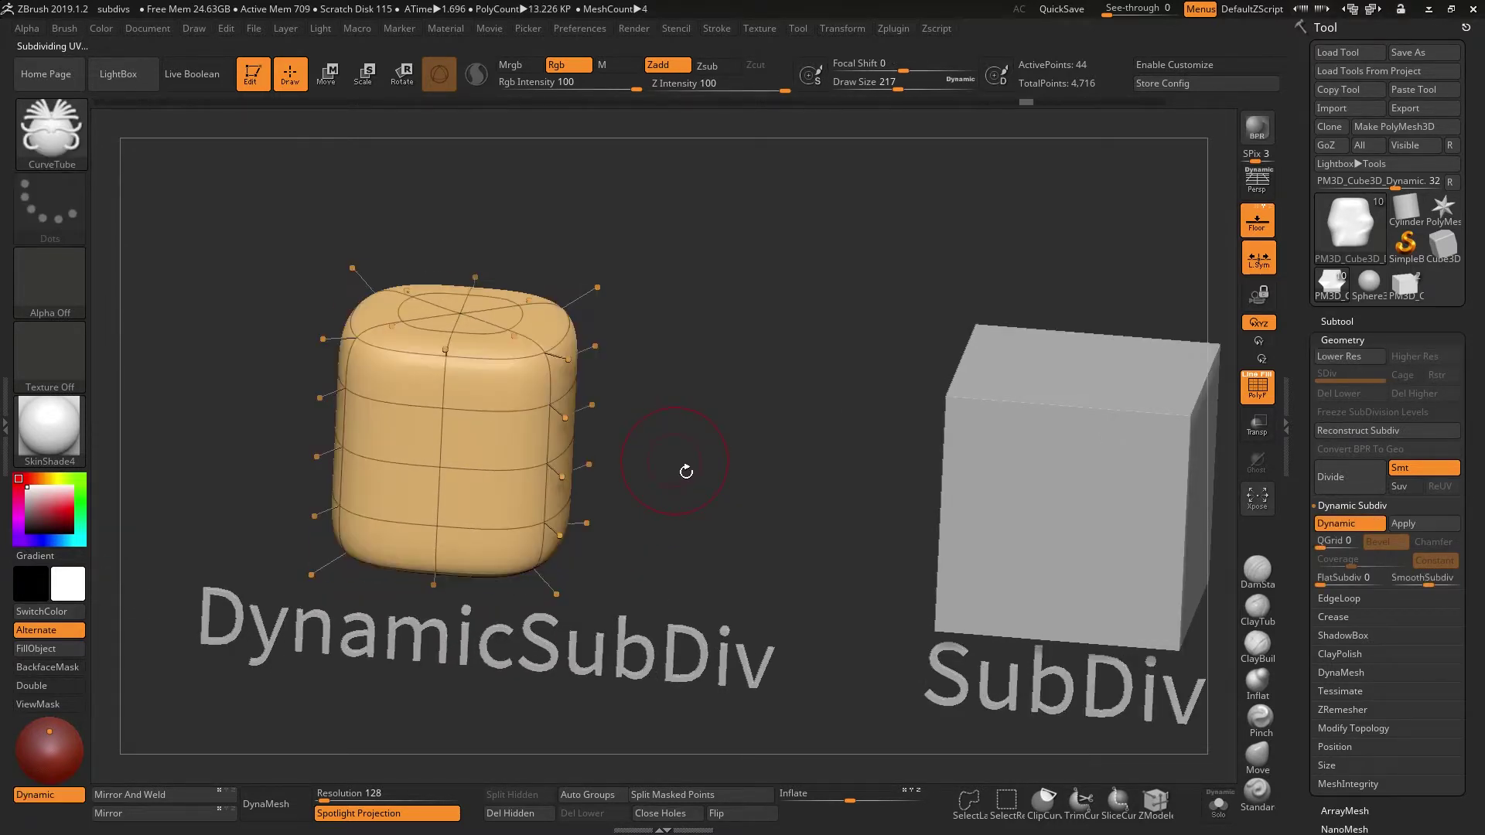
key(shift+d)
Make the SubDiv cube the active subtool and divide its geometry once to subdivision level 2
alt+drag(712, 470, 671, 405)
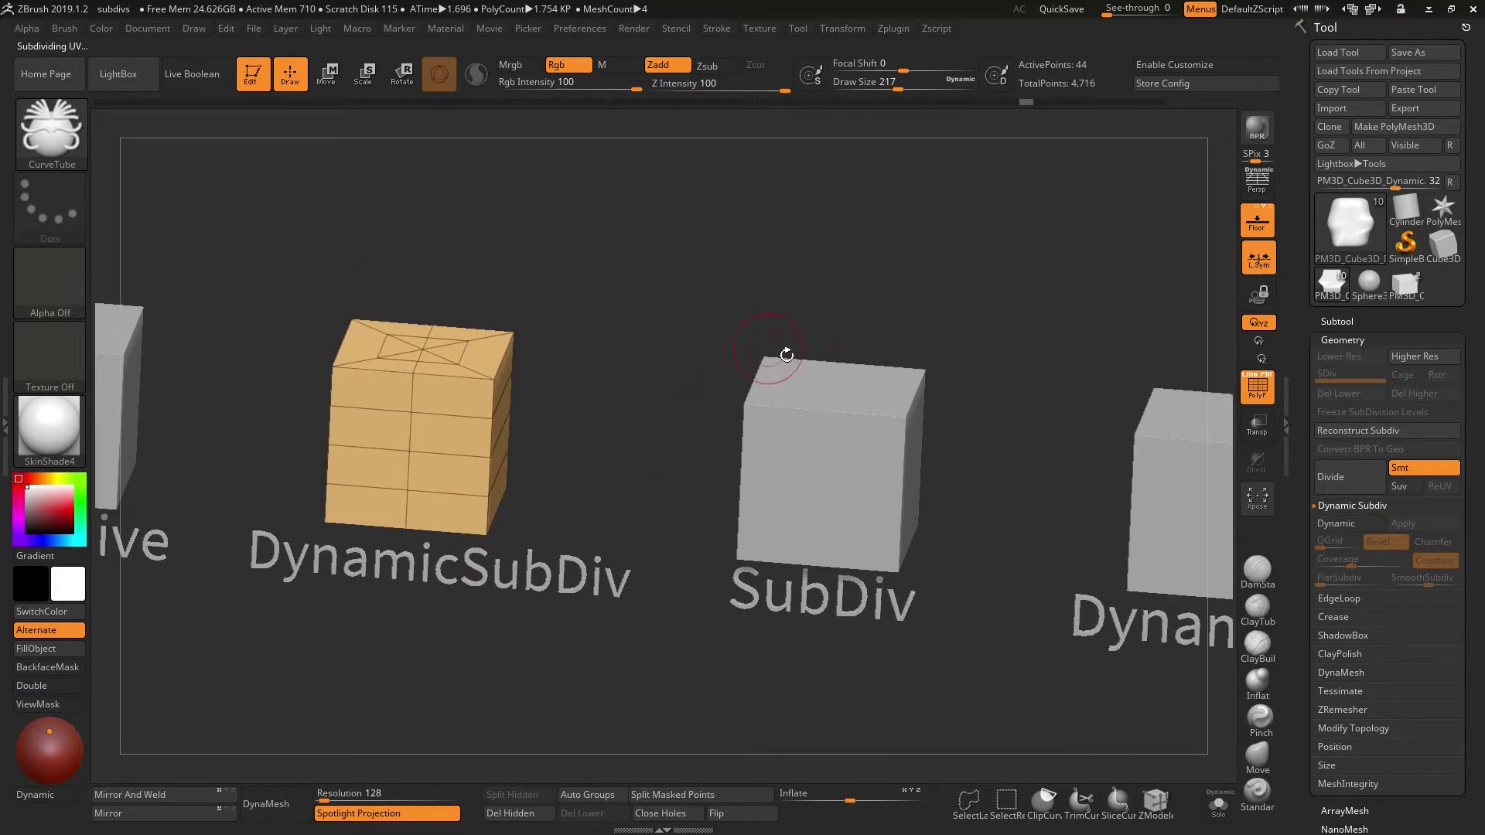
shift+drag(786, 351, 967, 415)
alt+click(782, 441)
mouse_move(854, 424)
alt+mouse_down()
mouse_move(848, 461)
mouse_move(865, 449)
alt+mouse_up()
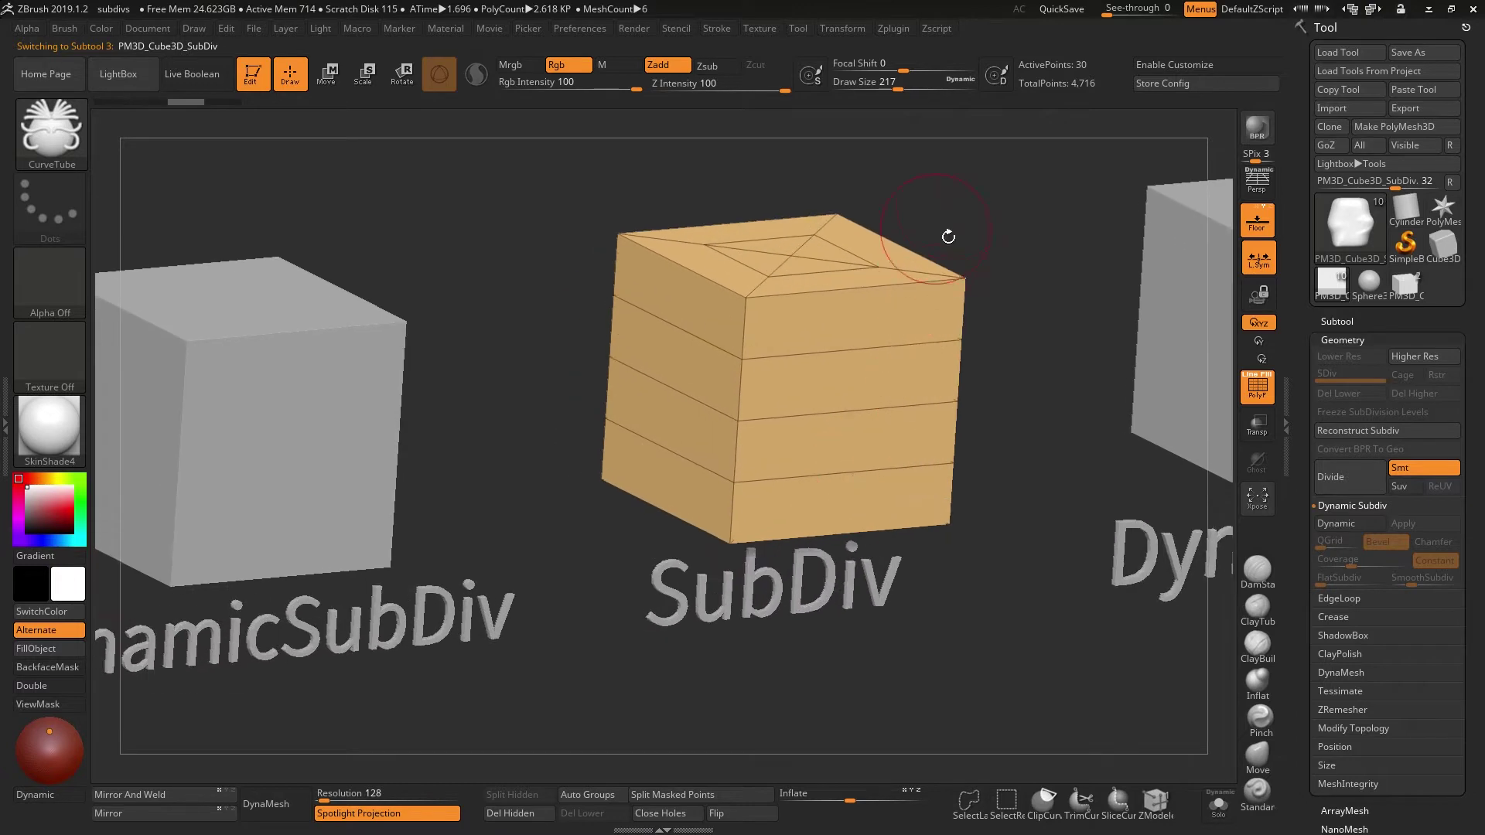
alt+drag(948, 239, 847, 328)
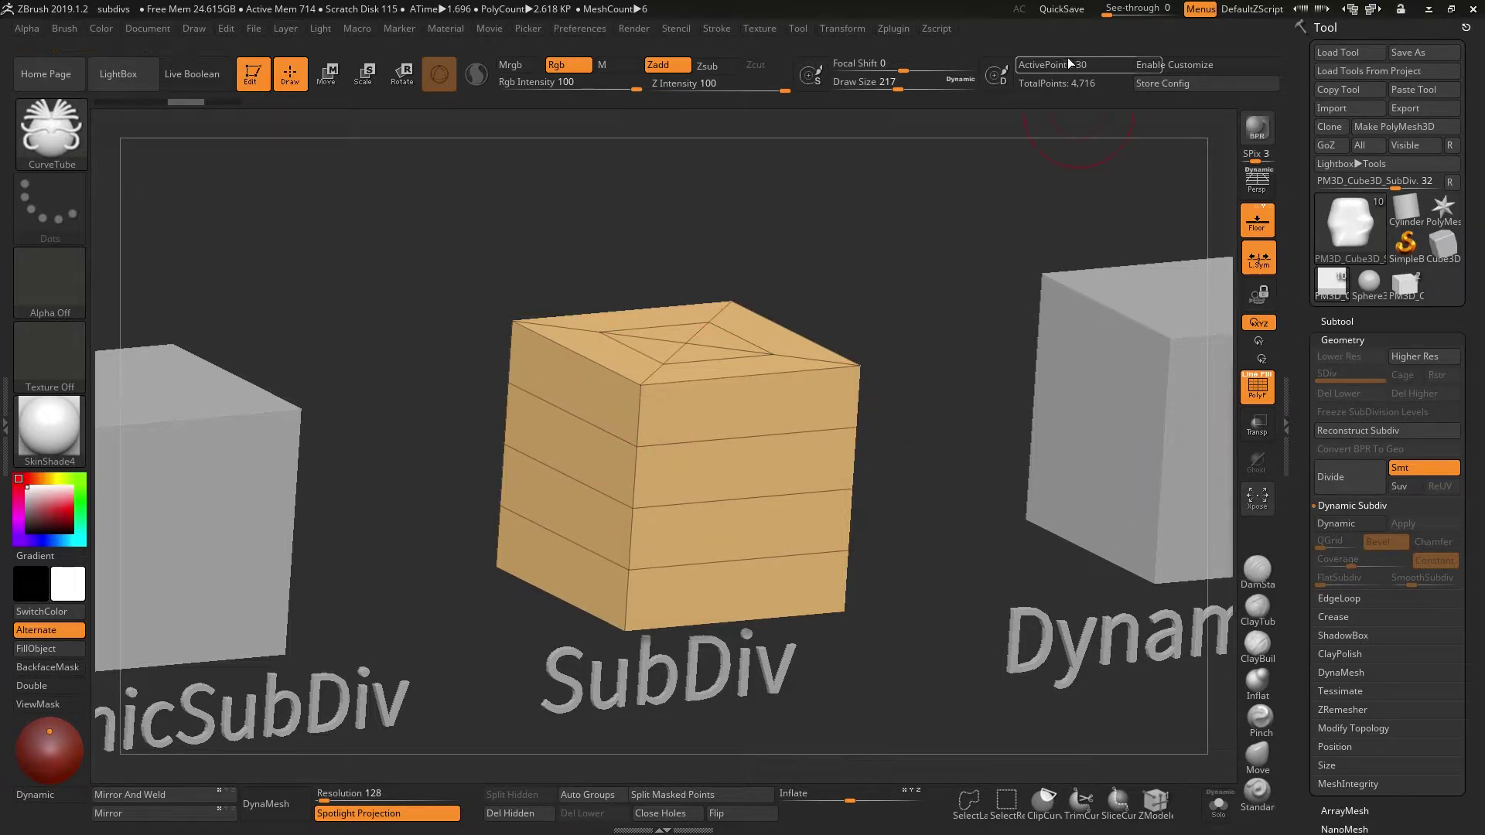
click(1353, 481)
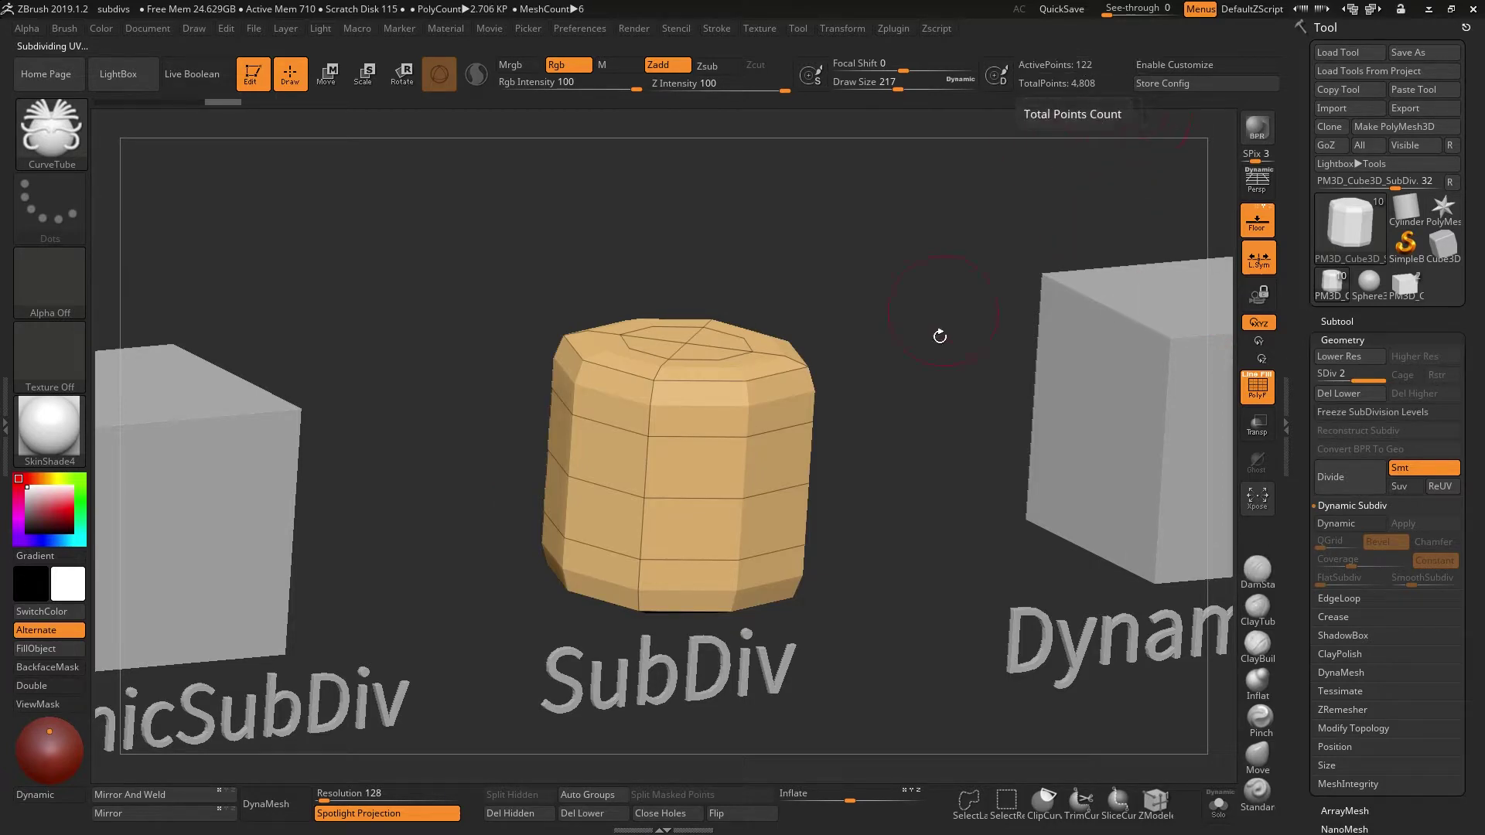
Divide the SubDiv cube repeatedly up to subdivision level 6, and step it back down to level 1
mouse_move(1369, 381)
mouse_down()
mouse_move(1345, 382)
mouse_move(1375, 381)
mouse_up()
click(1348, 472)
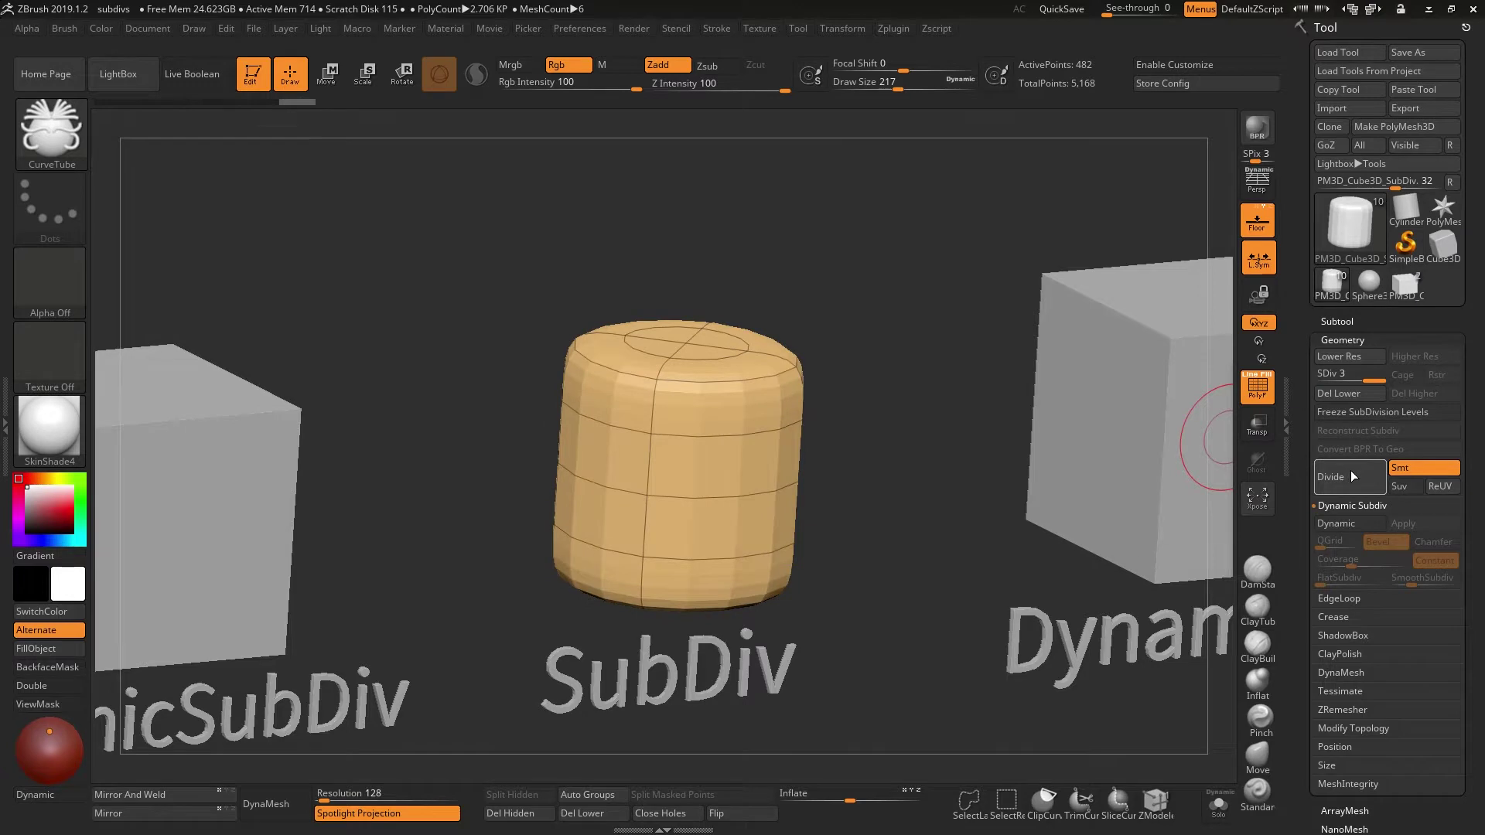
click(1350, 470)
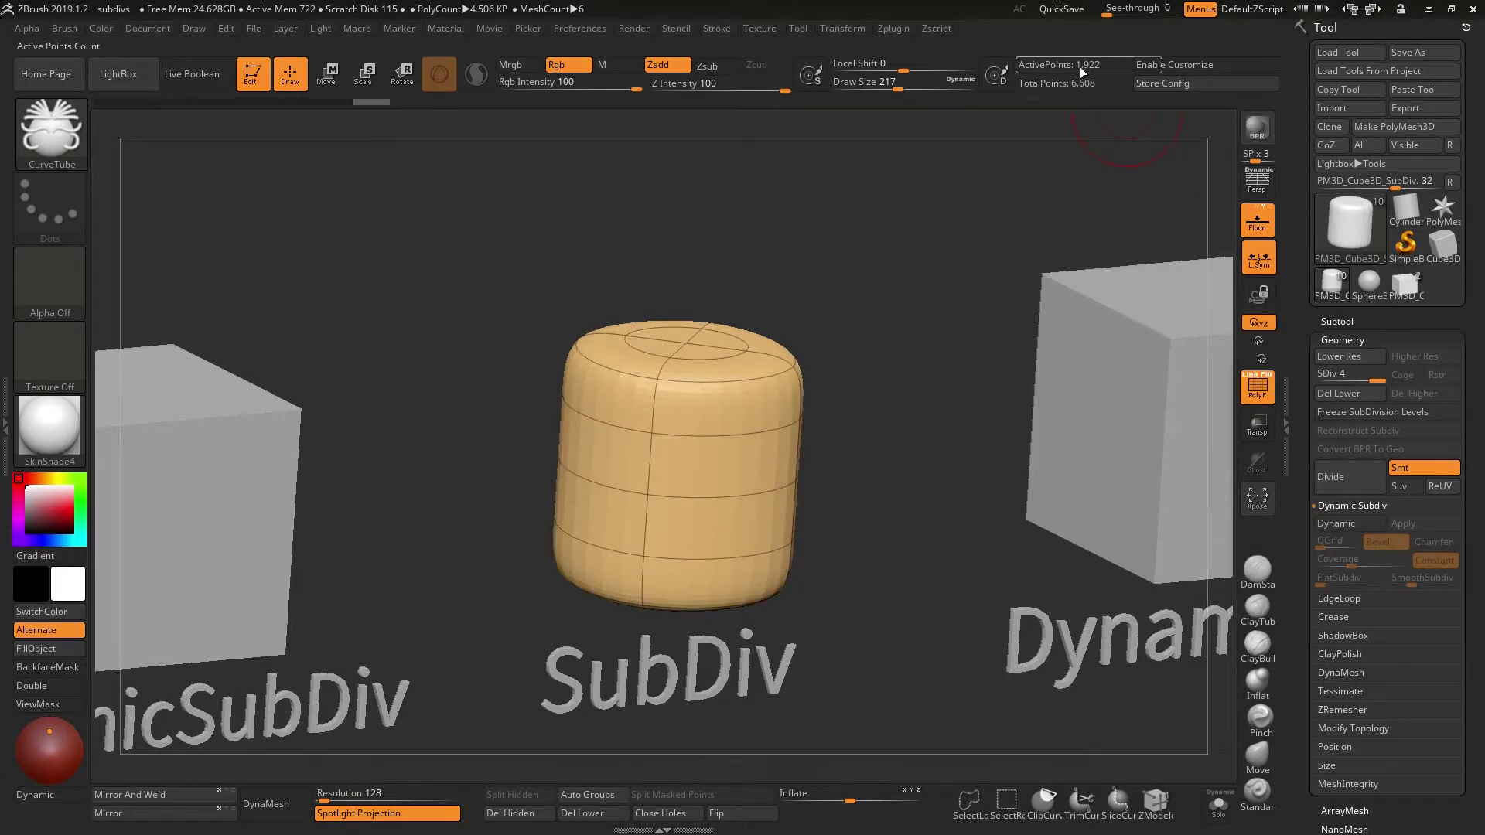
key(ctrl+d)
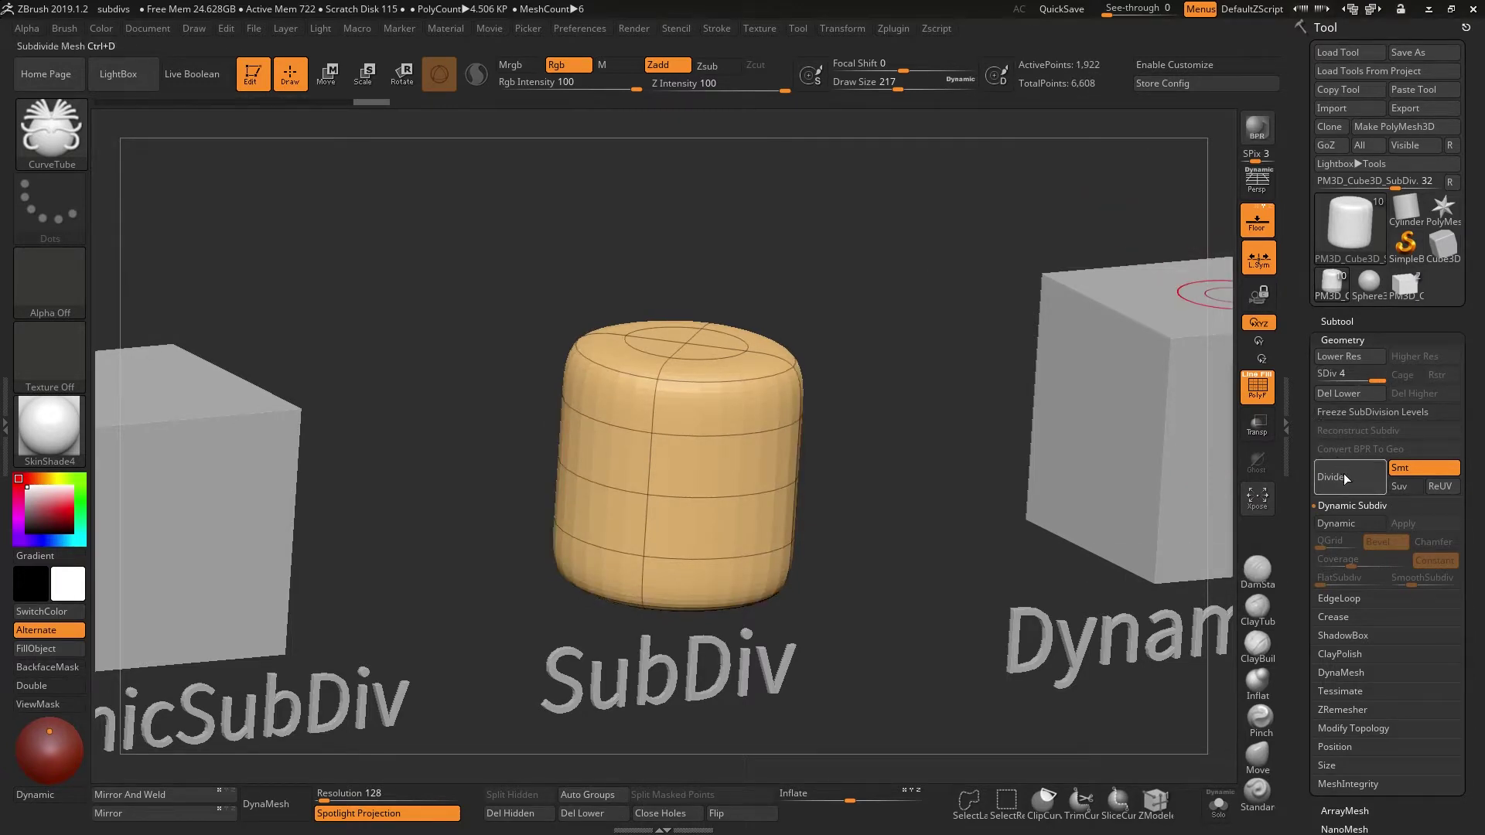
click(1345, 477)
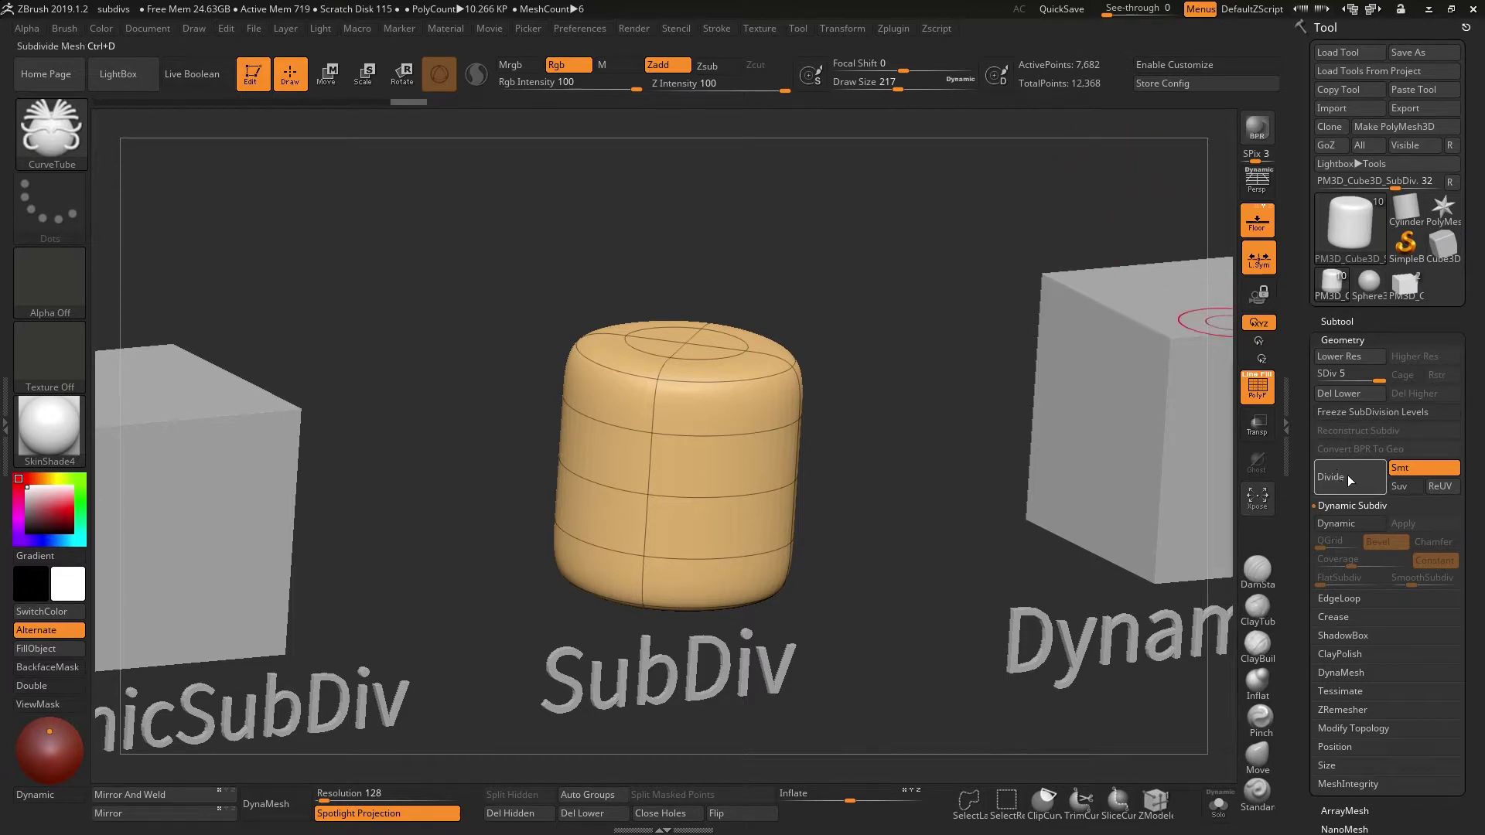
drag(1378, 381, 1371, 380)
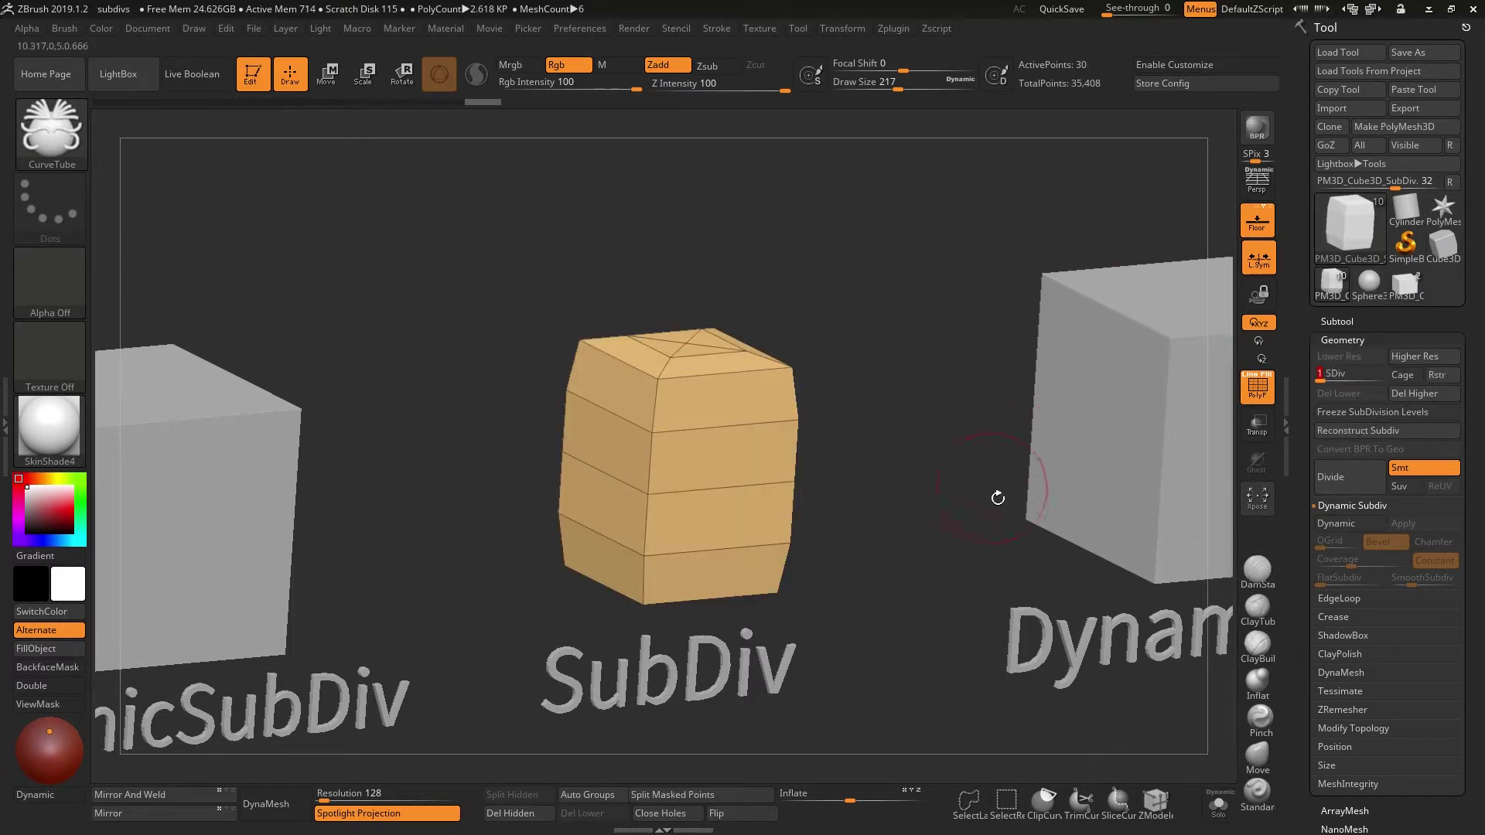
drag(996, 495, 1100, 633)
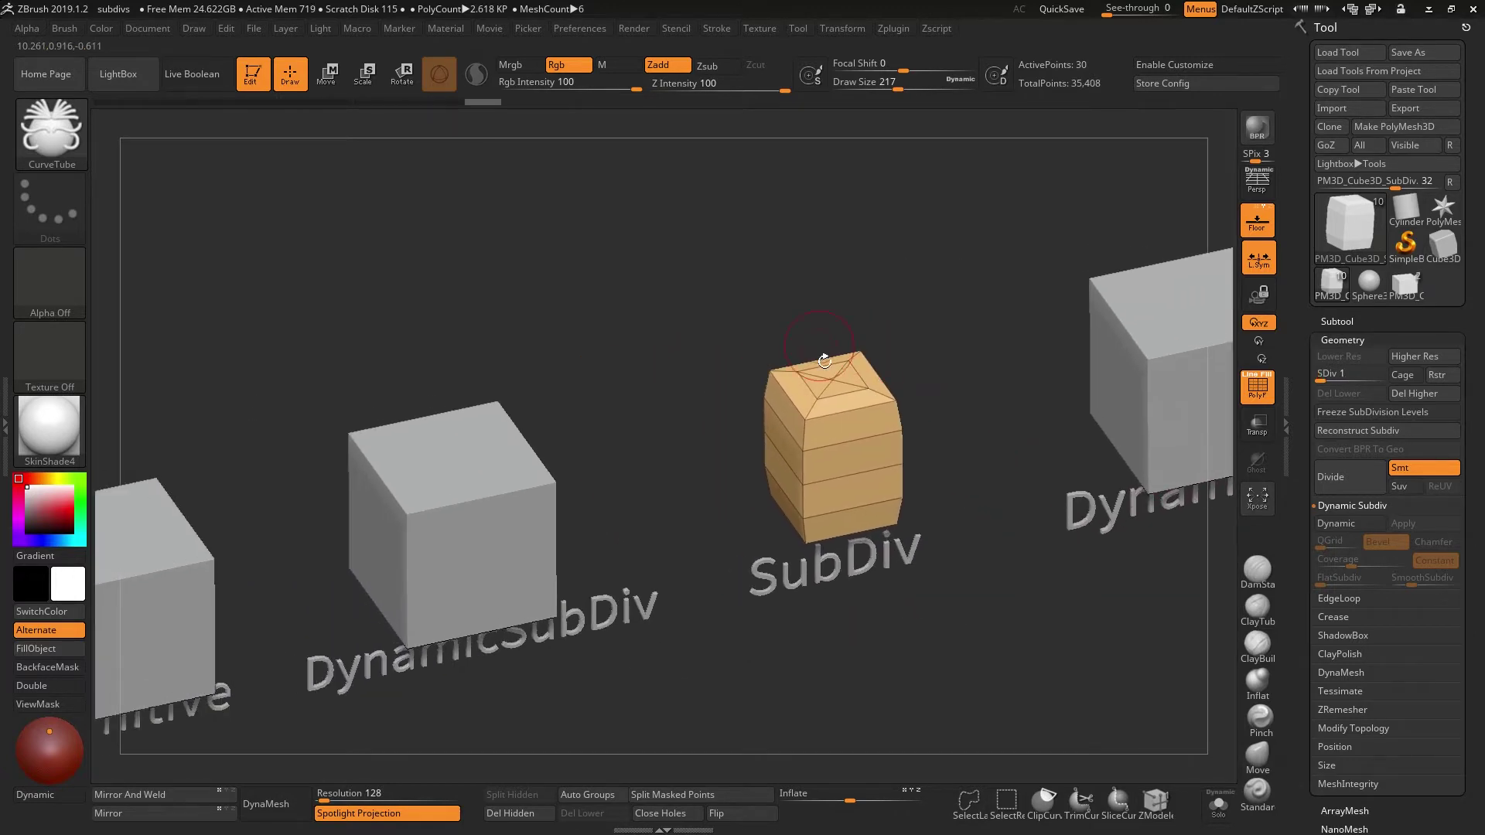
Select the DynamicSubDiv cube and switch Dynamic Subdiv on and off to compare it with the SubDiv cube
alt+click(512, 487)
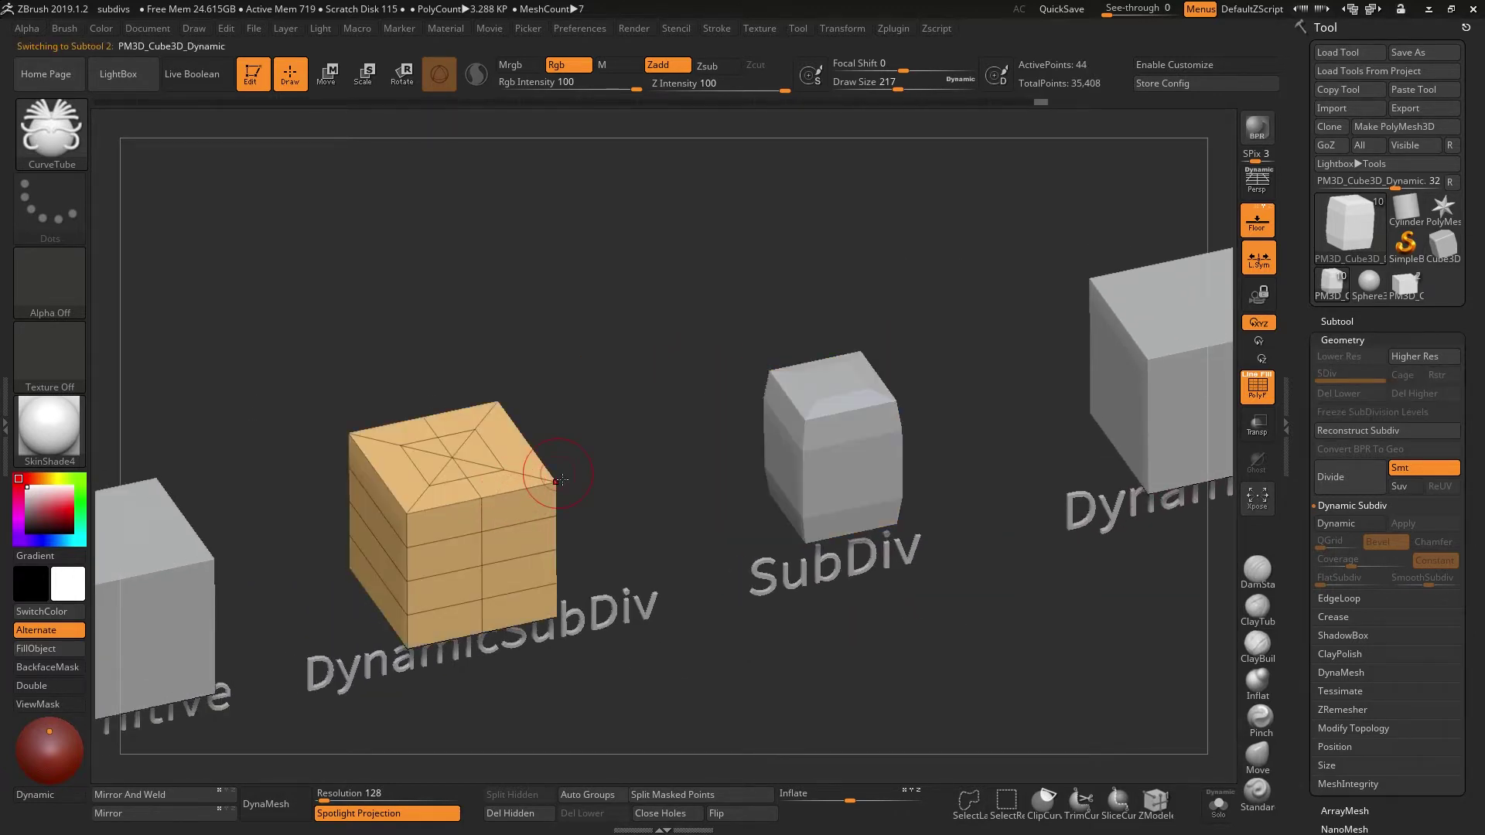
key(d)
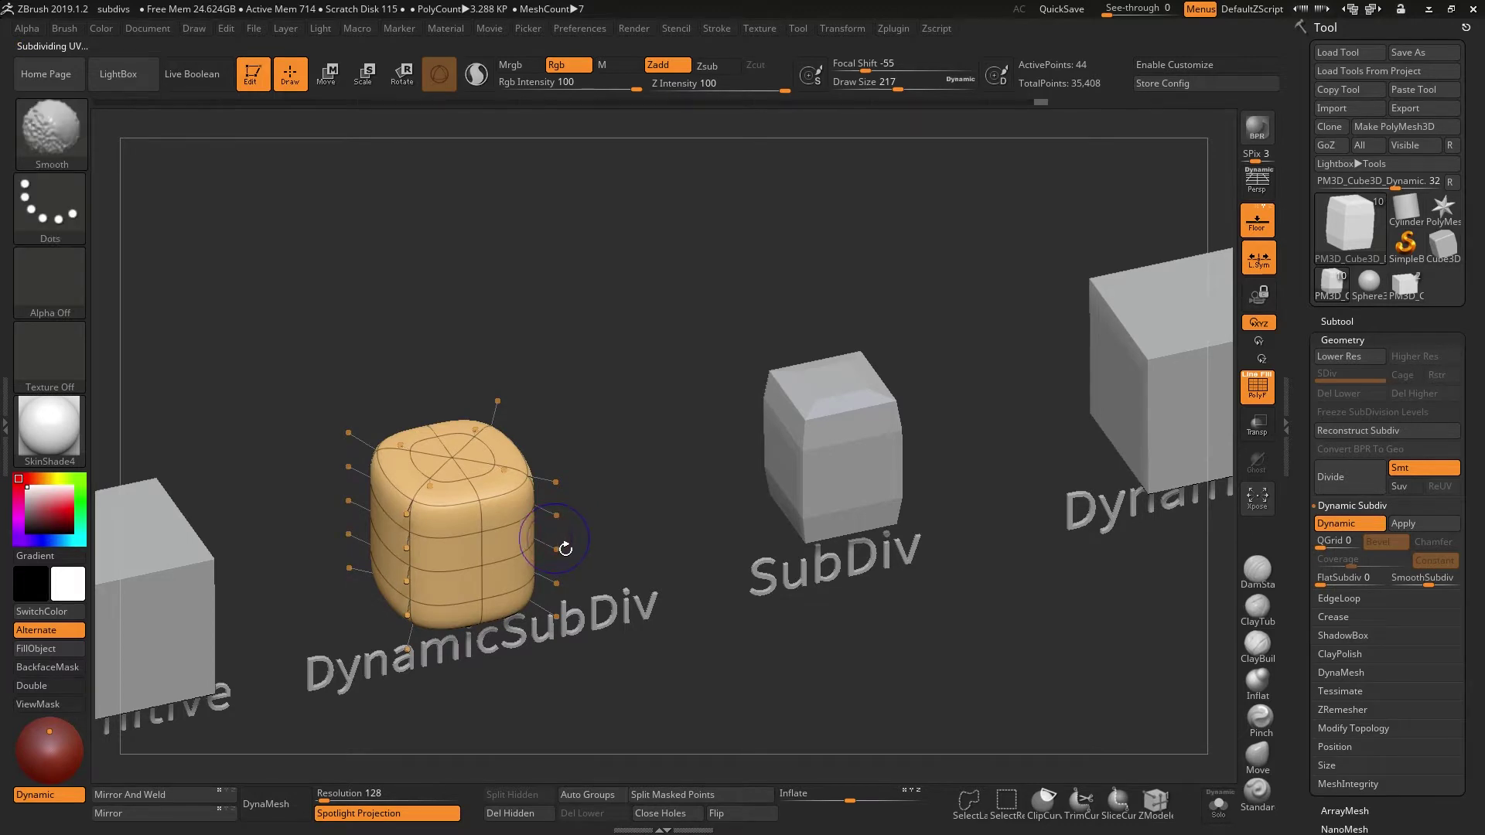
key(shift+d)
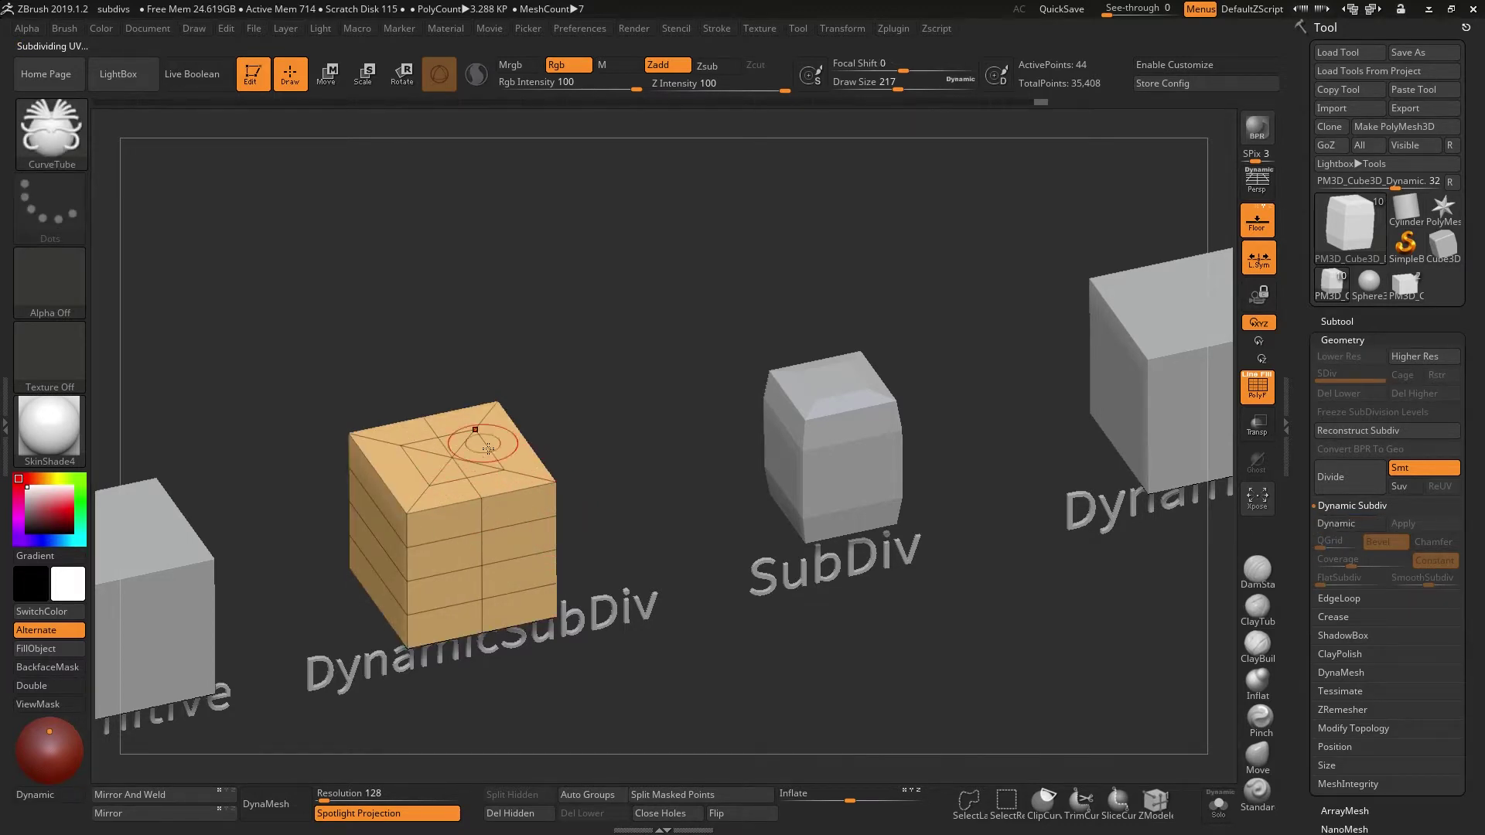
Reselect the SubDiv cube and raise it to subdivision level 6
alt+click(853, 438)
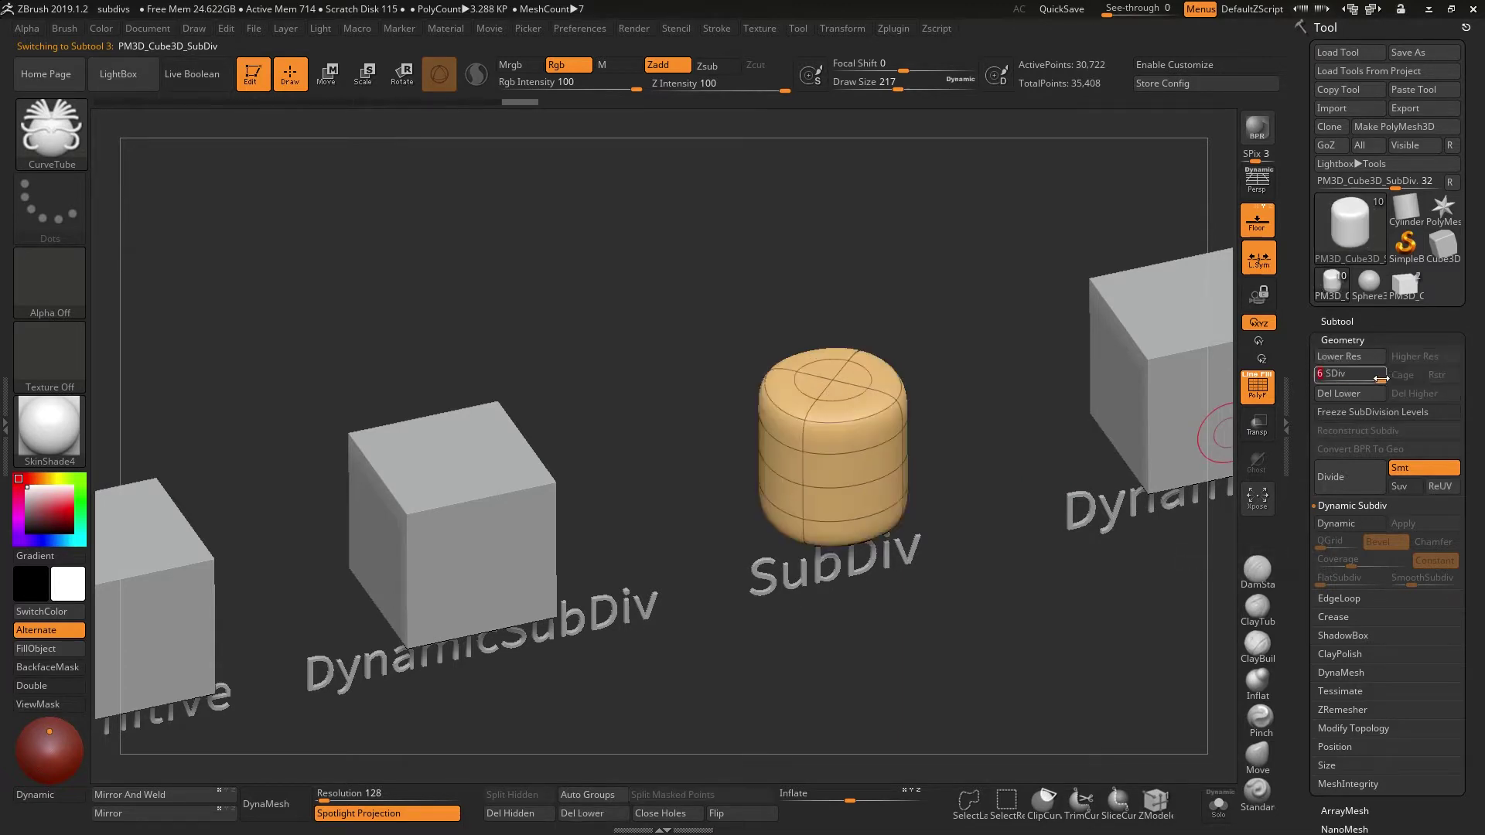
drag(1350, 380, 1382, 379)
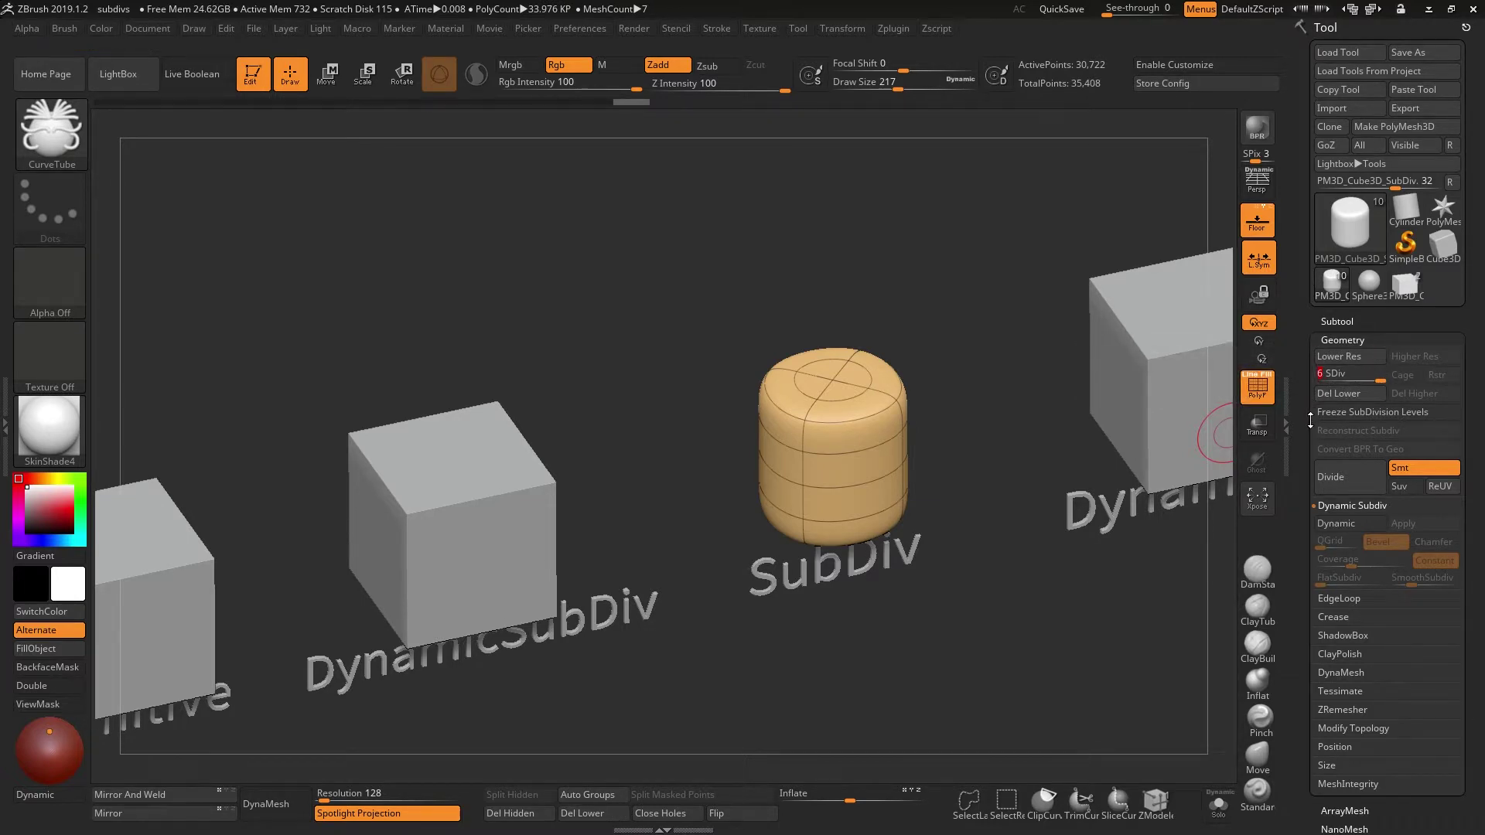
drag(1019, 570, 997, 600)
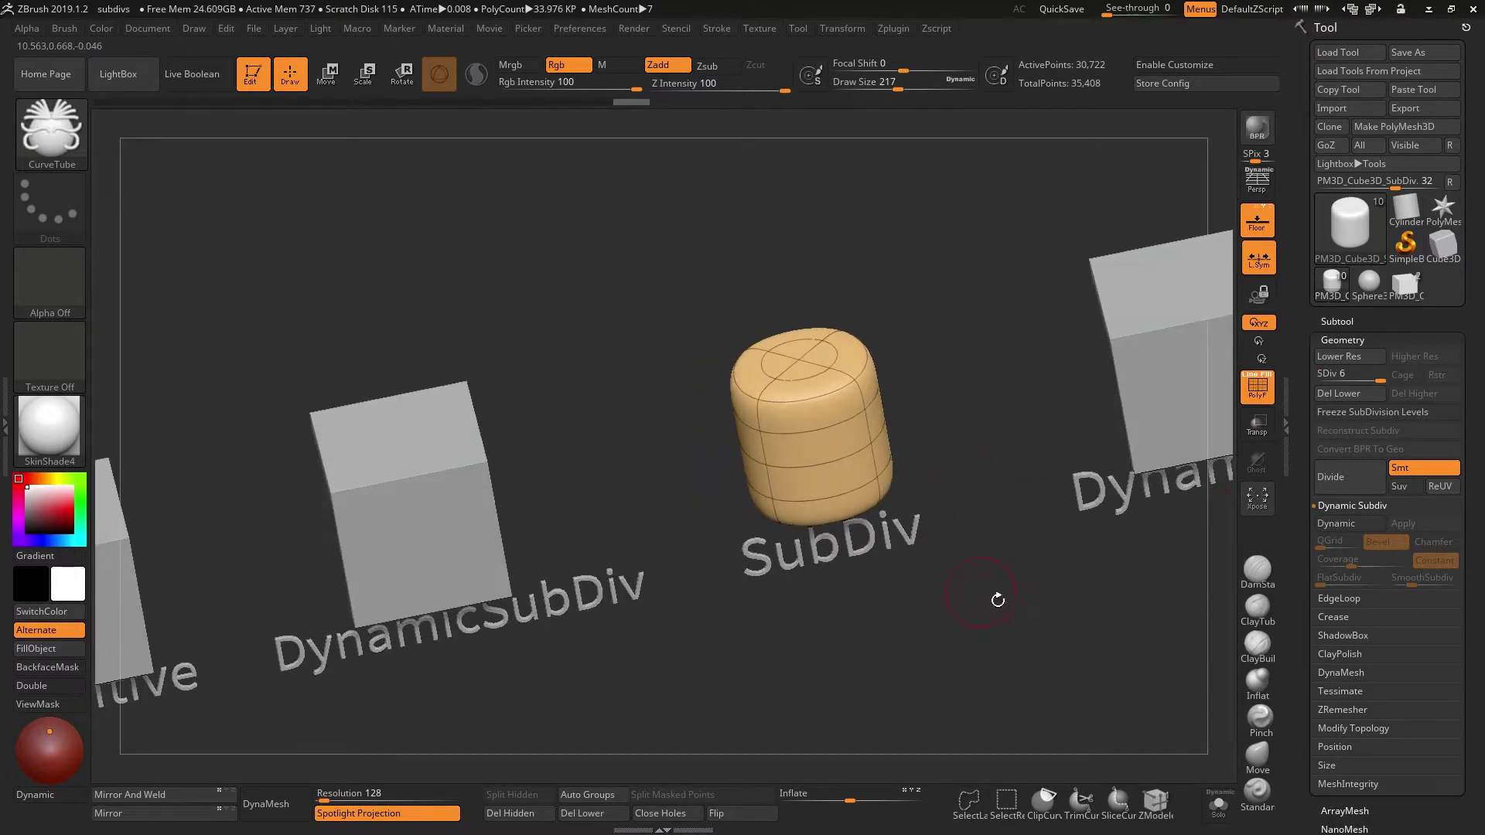
Look through the EdgeLoop and Modify Topology options of the SubDiv cube and the available plugins, including SubTool Master
scroll(1345, 525, down, 2)
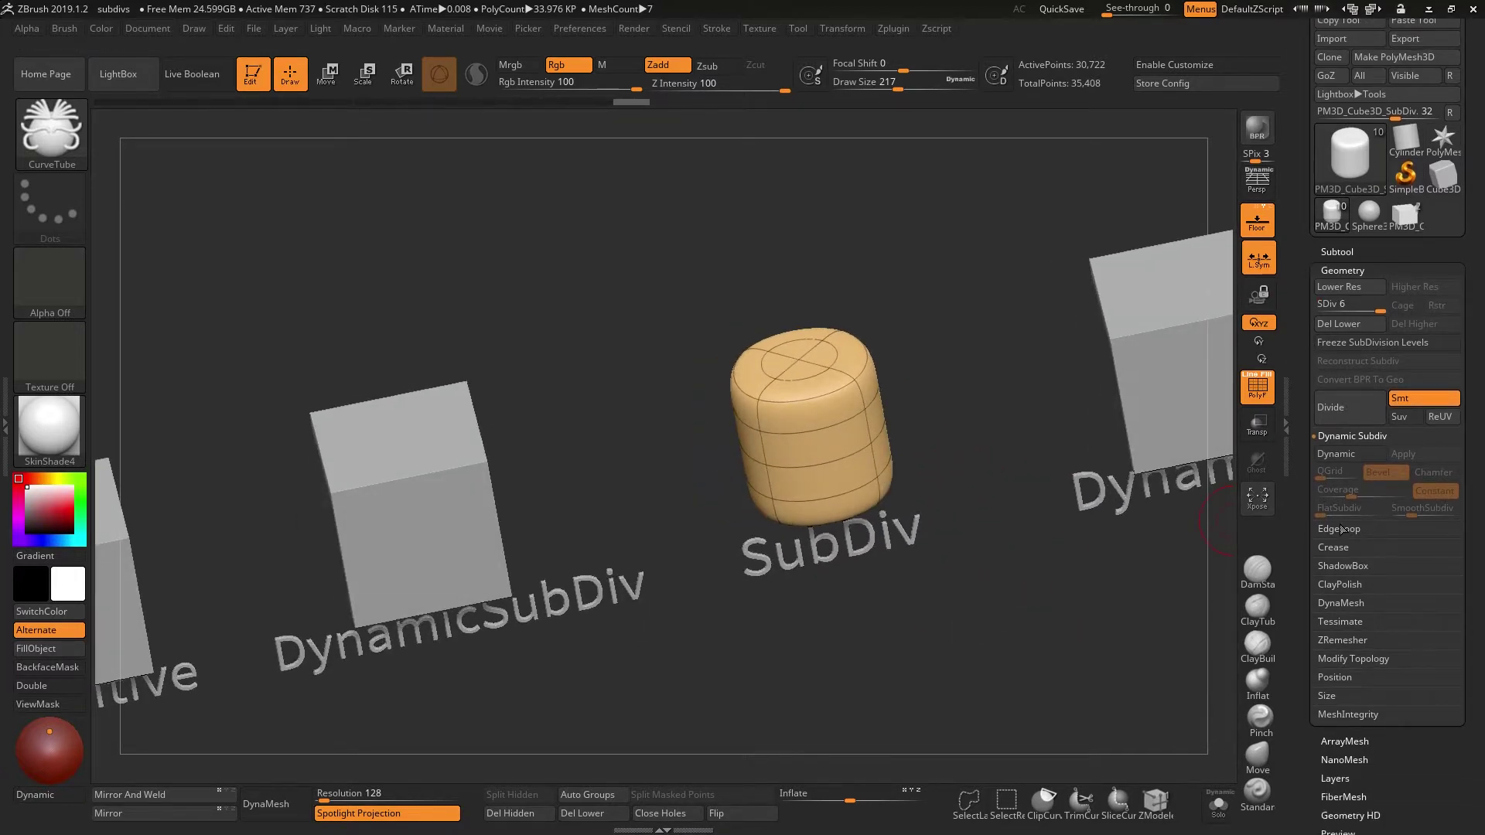
click(1352, 529)
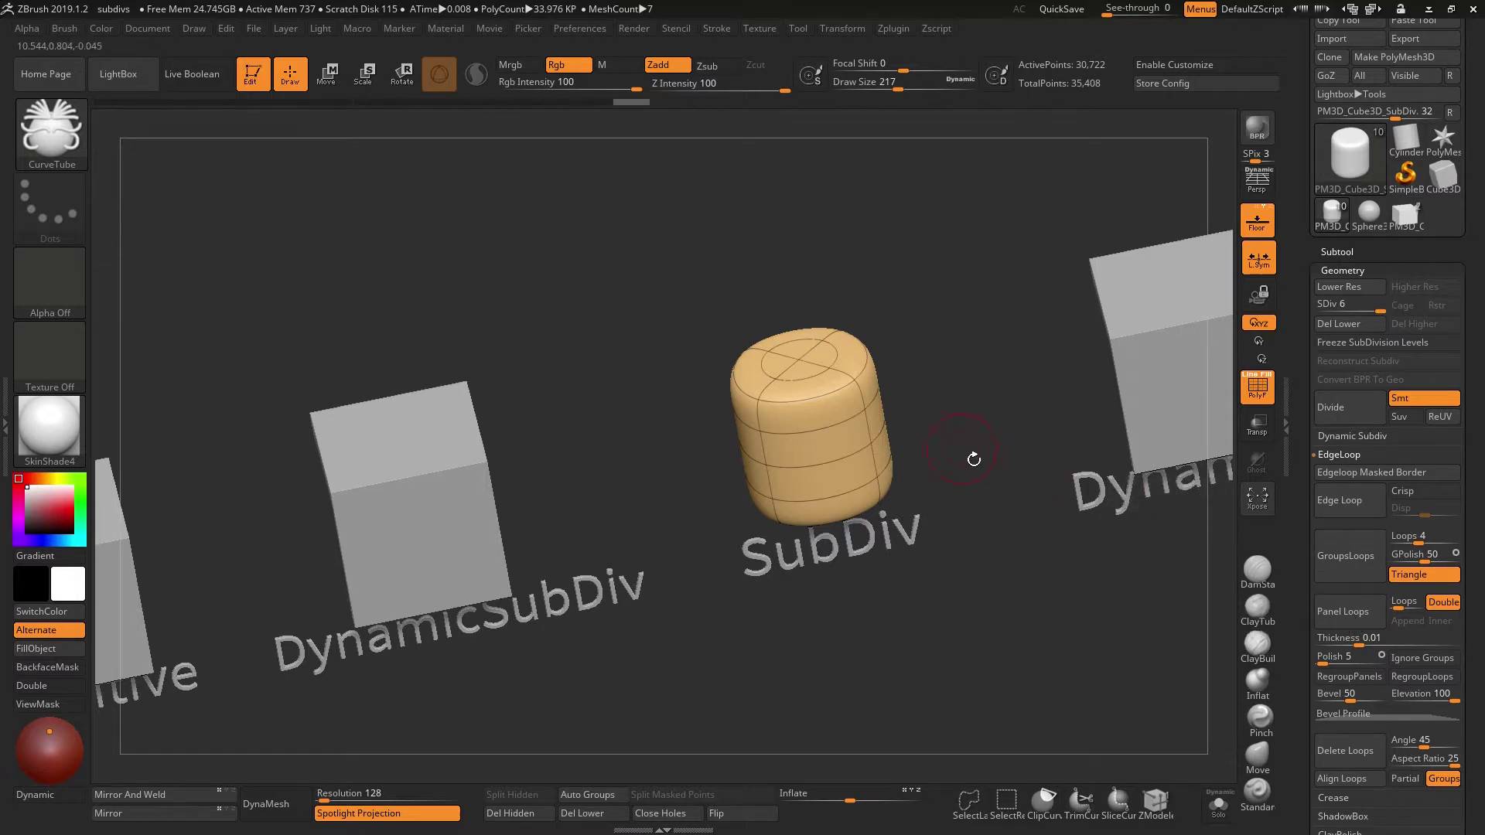
key(ctrl+shift)
drag(966, 290, 824, 460)
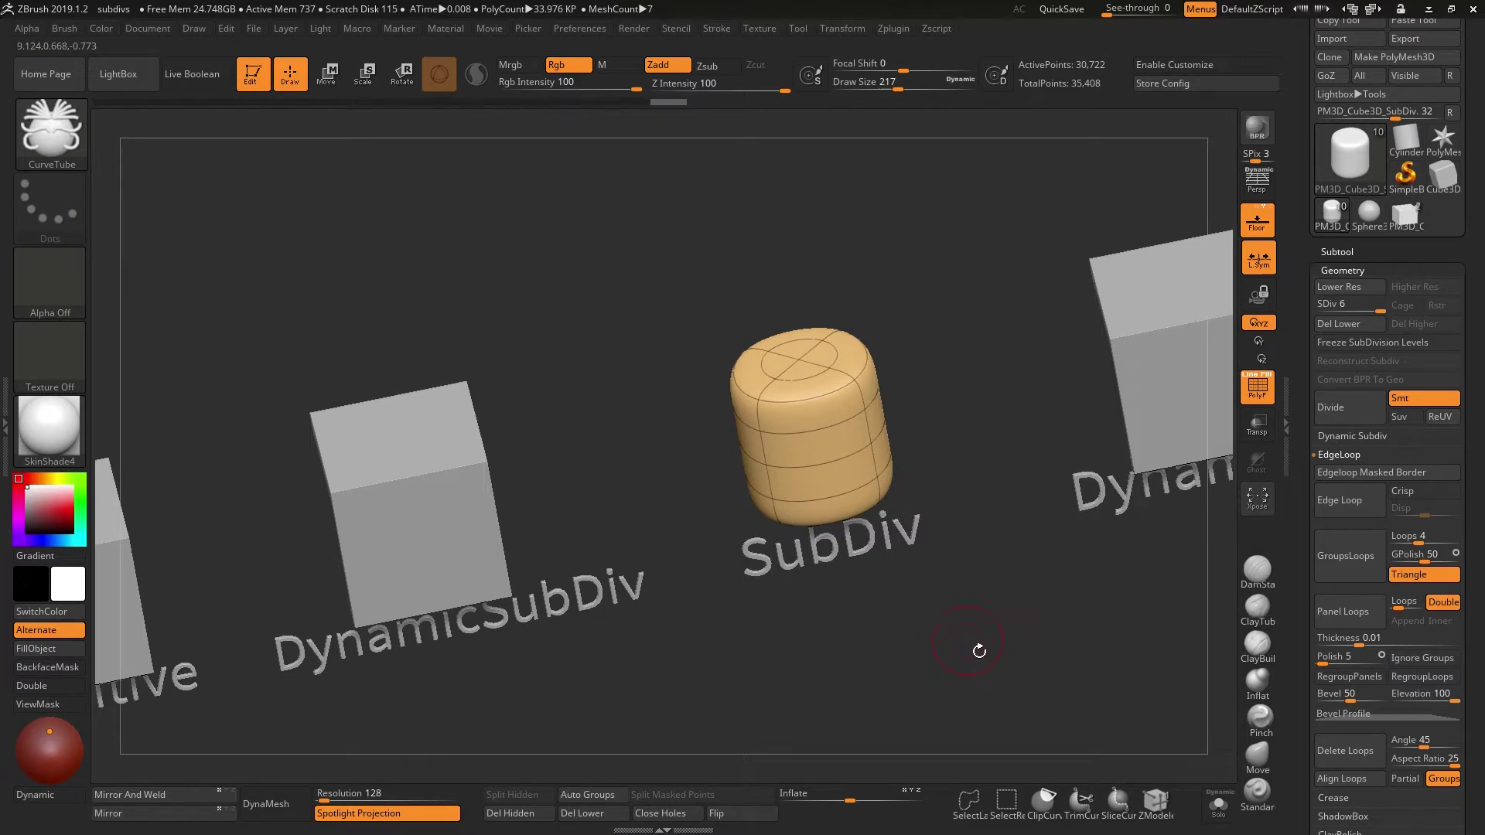
click(1363, 457)
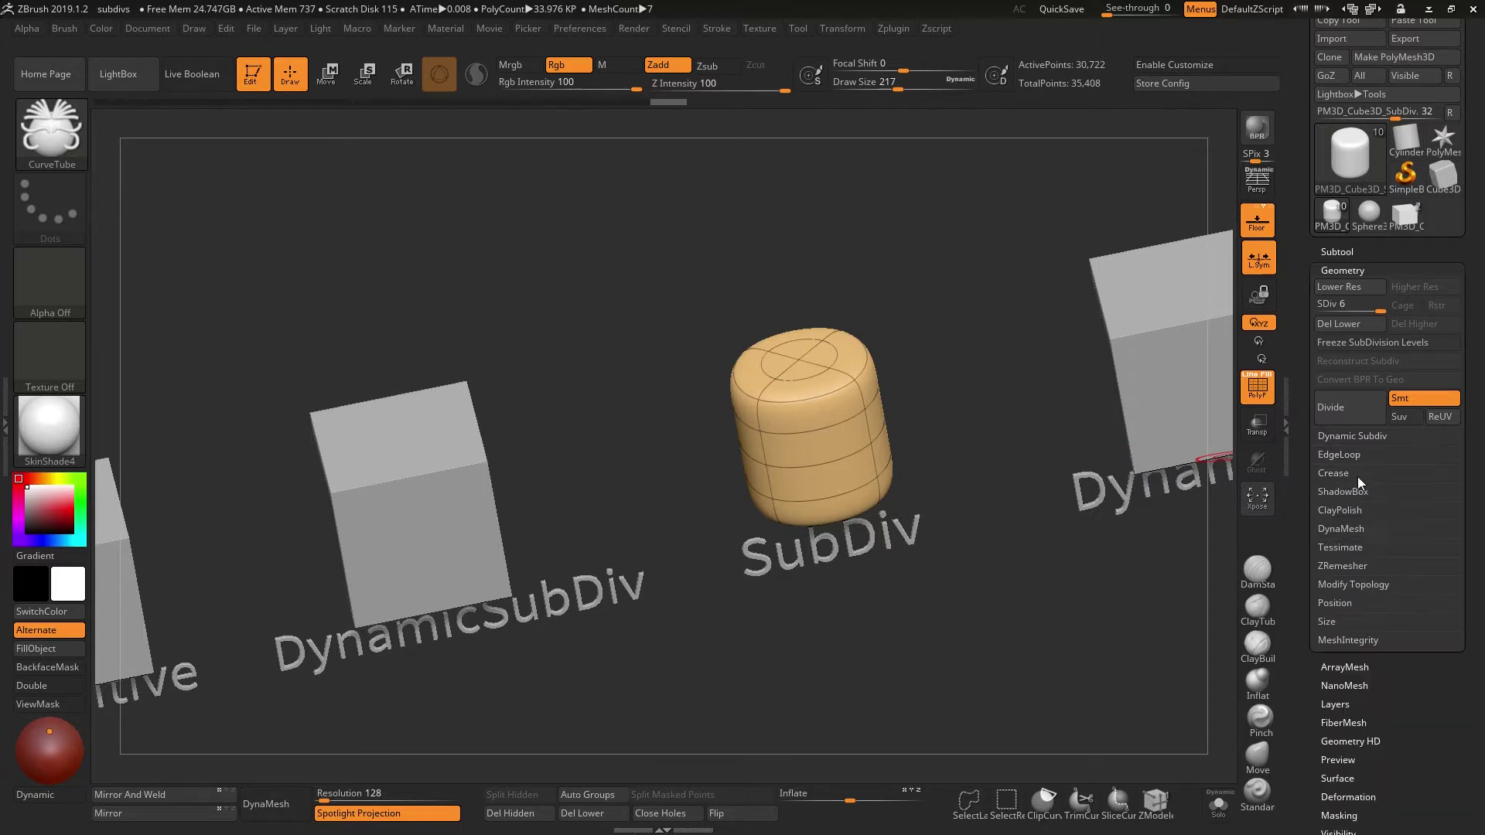
click(1363, 581)
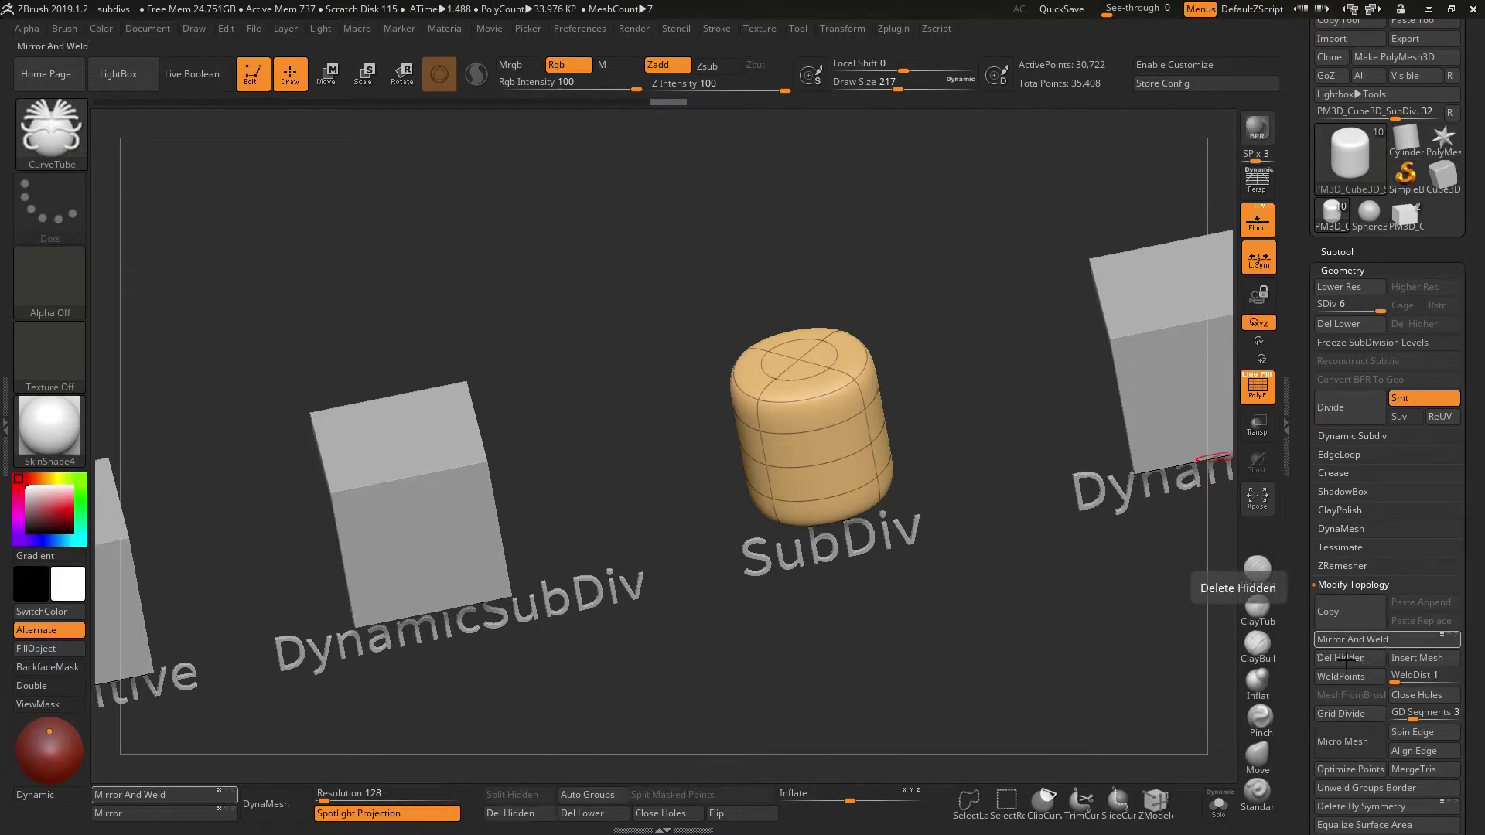
click(895, 29)
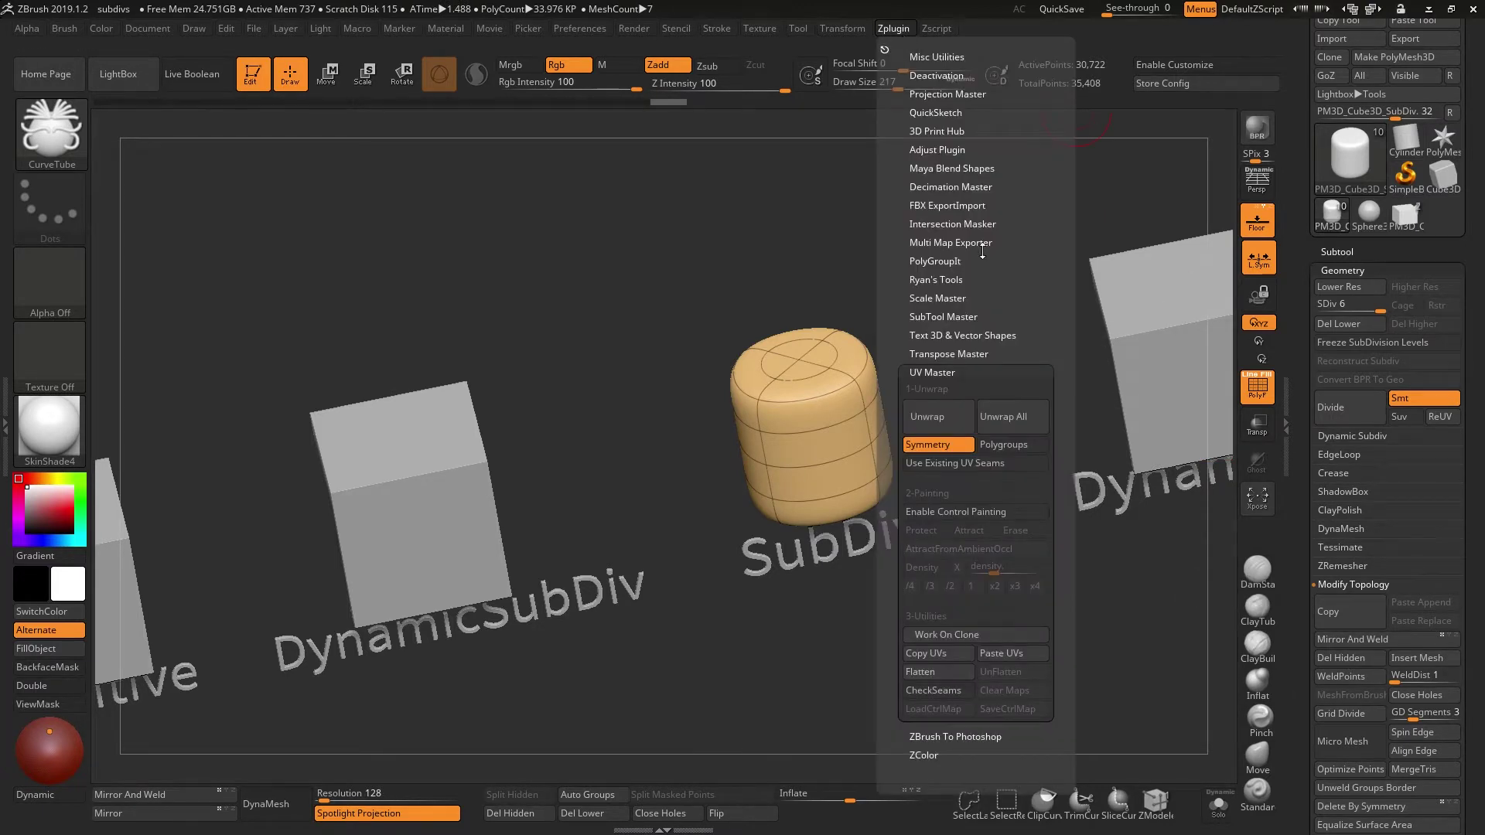
click(952, 319)
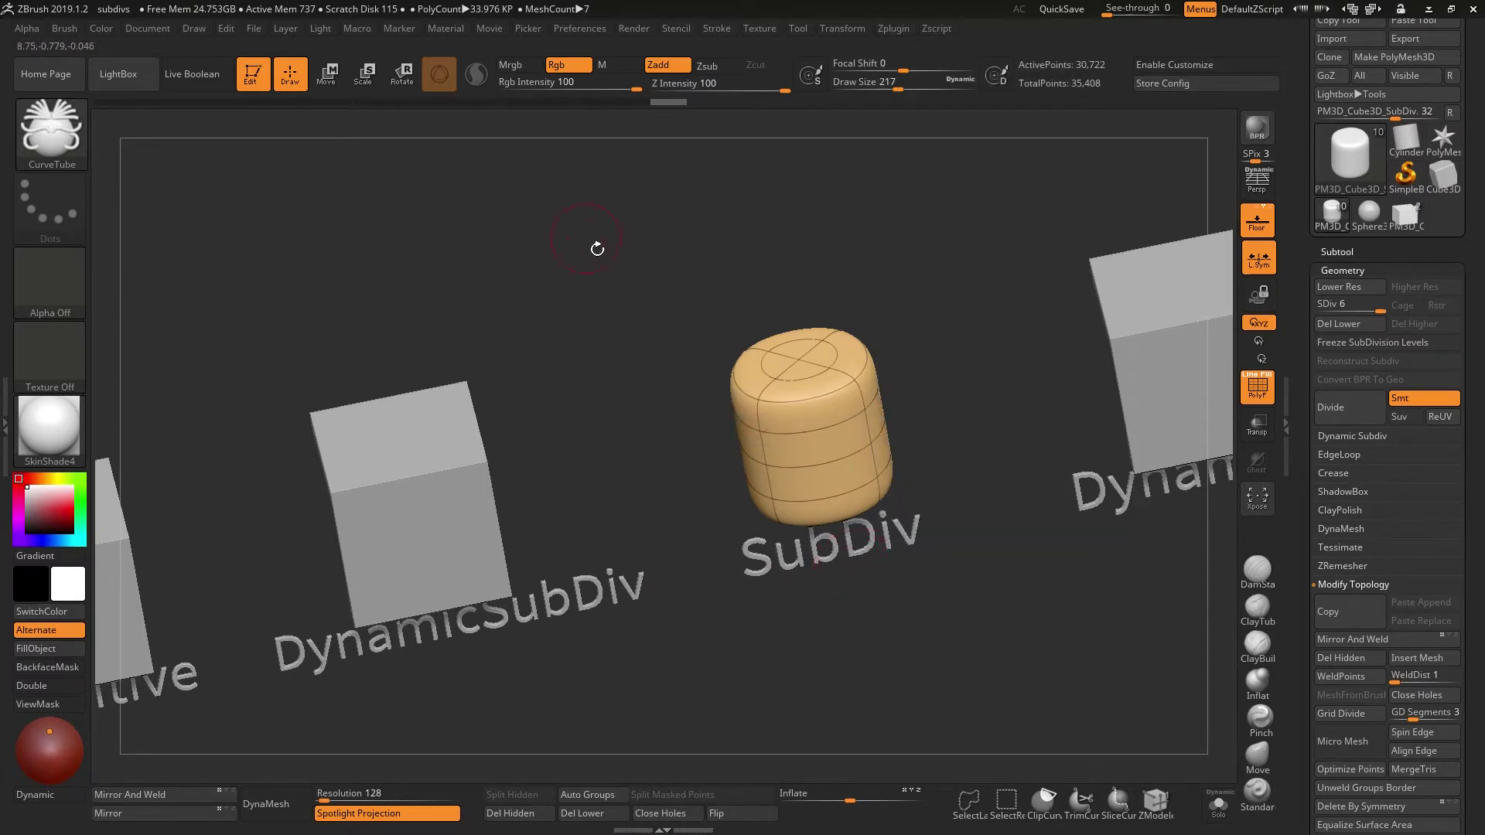
Try to duplicate the multi-level SubDiv cube within its subtool with the Move gizmo
key(w)
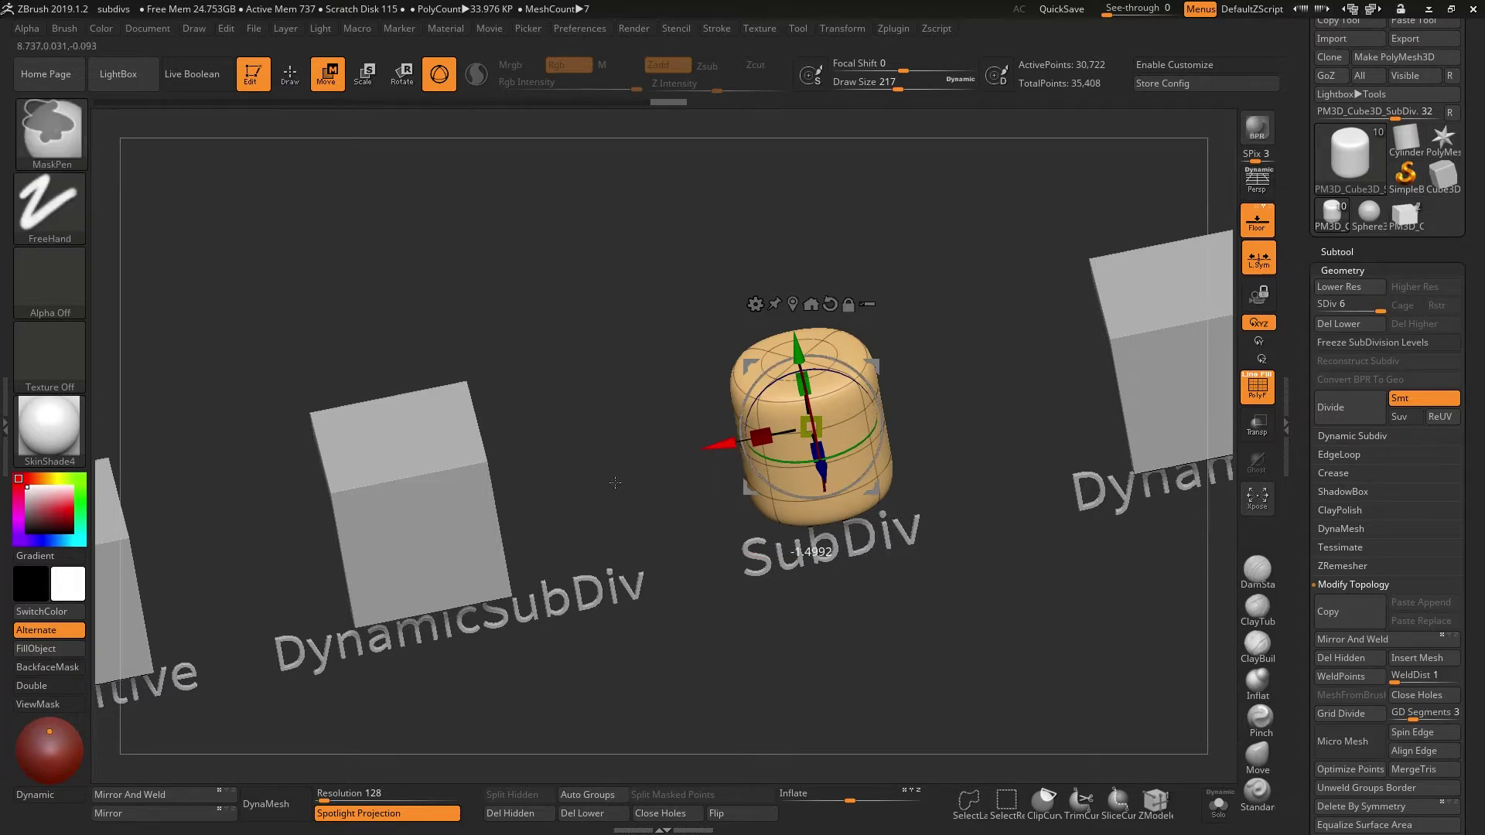
ctrl+drag(615, 482, 559, 495)
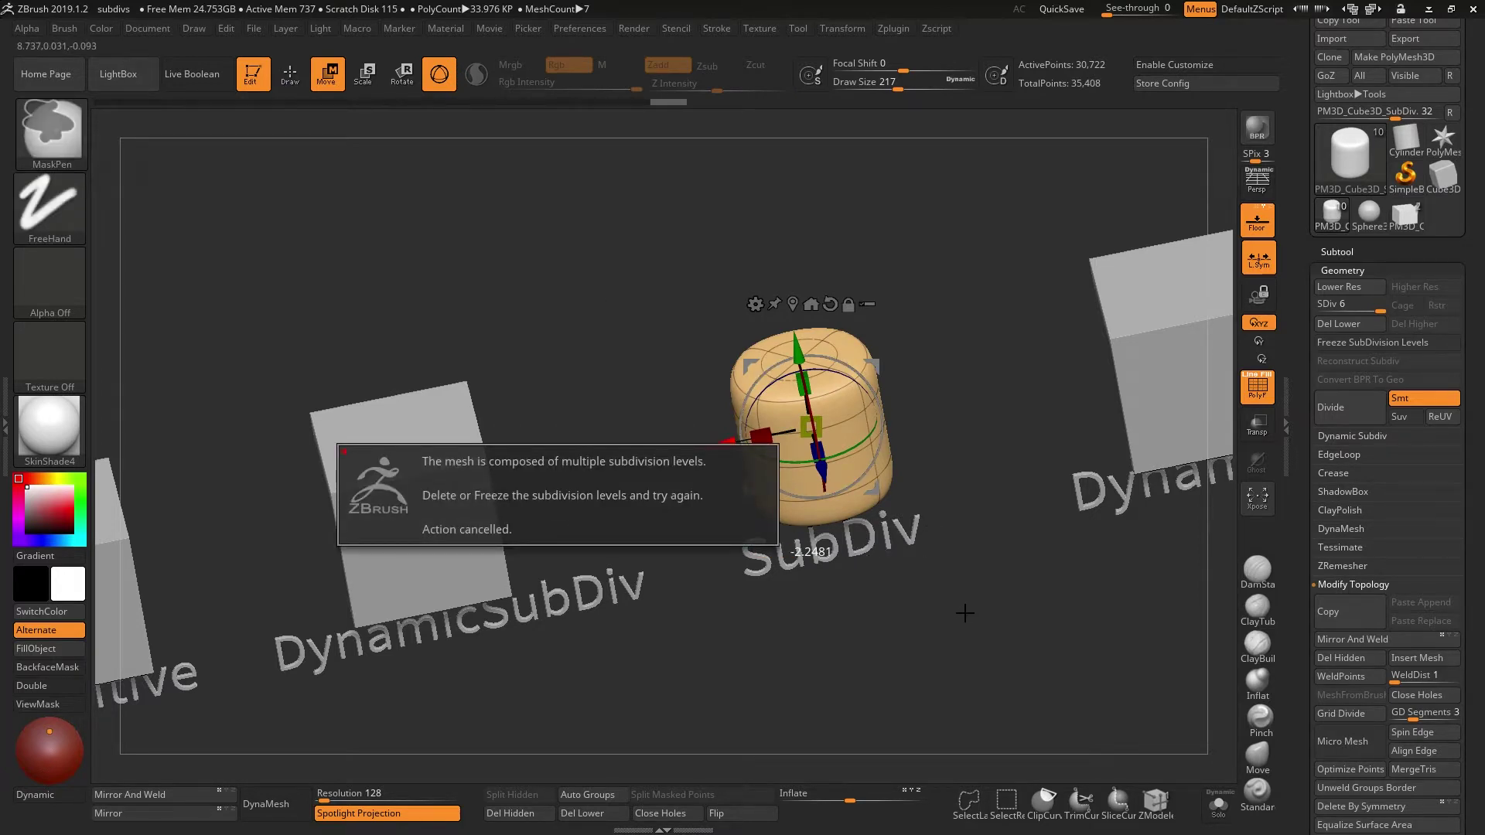
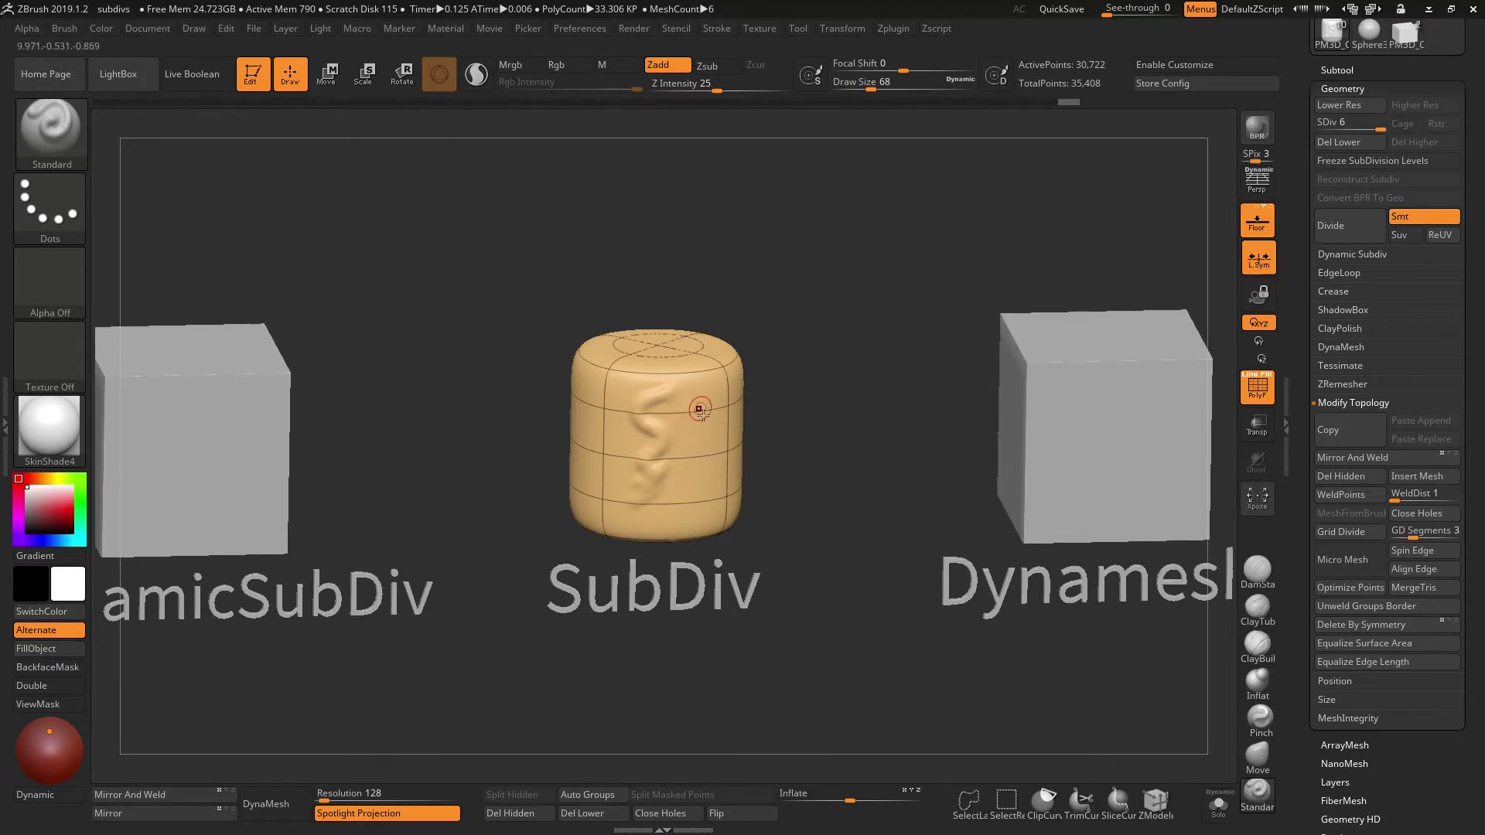
Make the Dynamesh cube the active subtool and open its DynaMesh settings
alt+drag(846, 452, 588, 466)
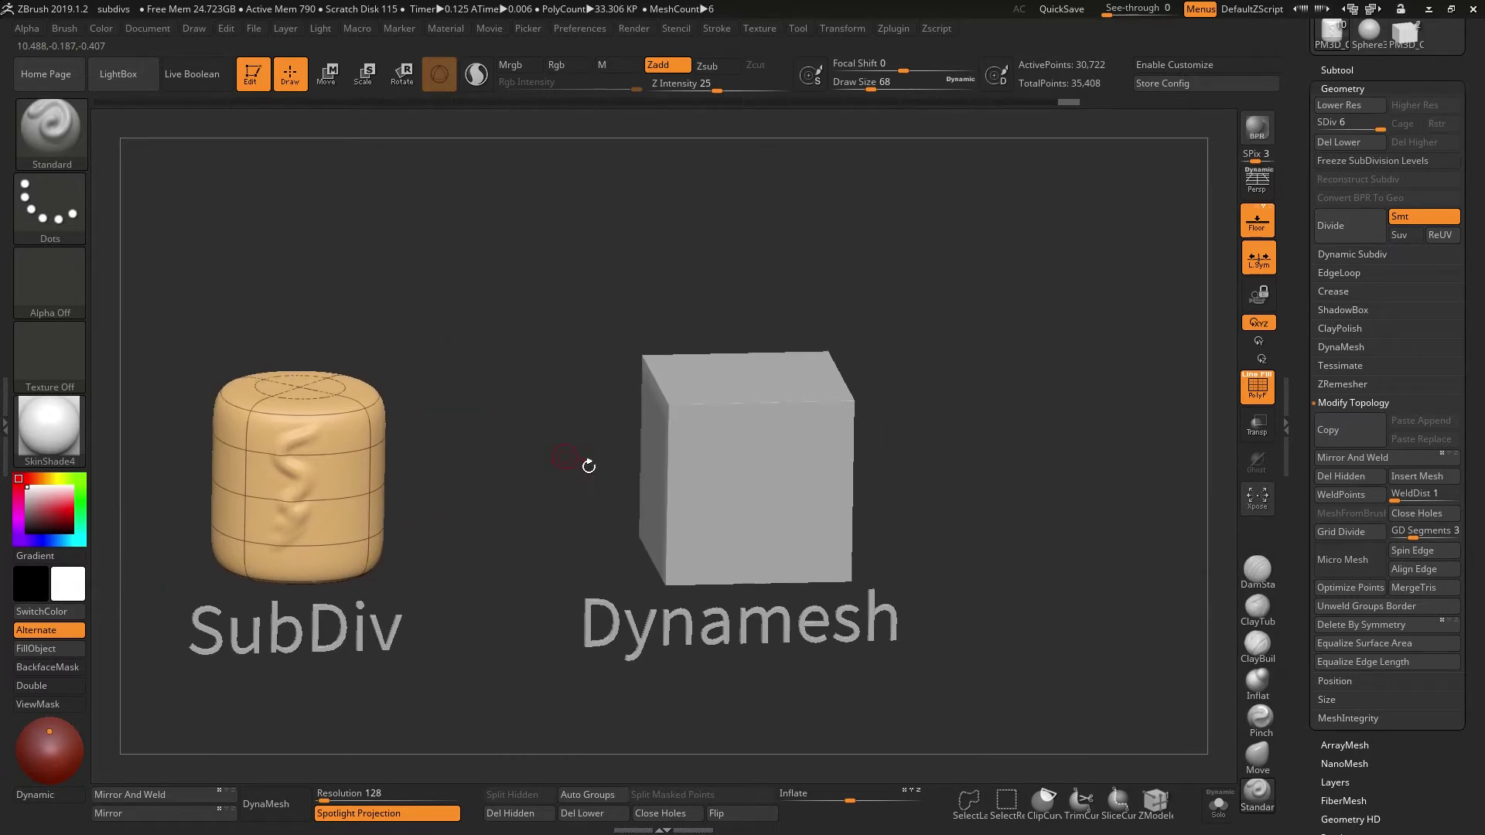
alt+click(842, 432)
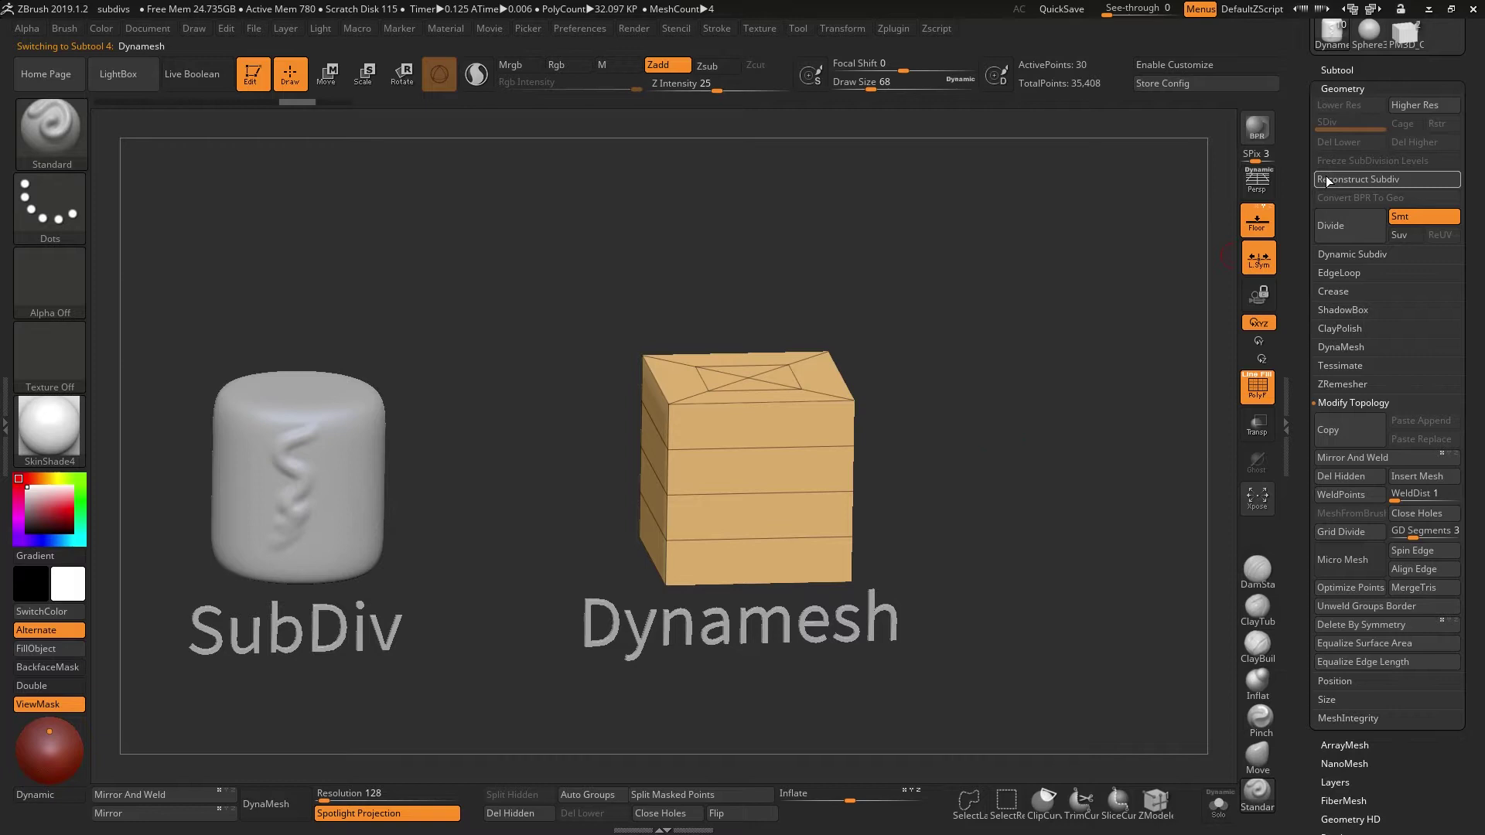
click(1355, 403)
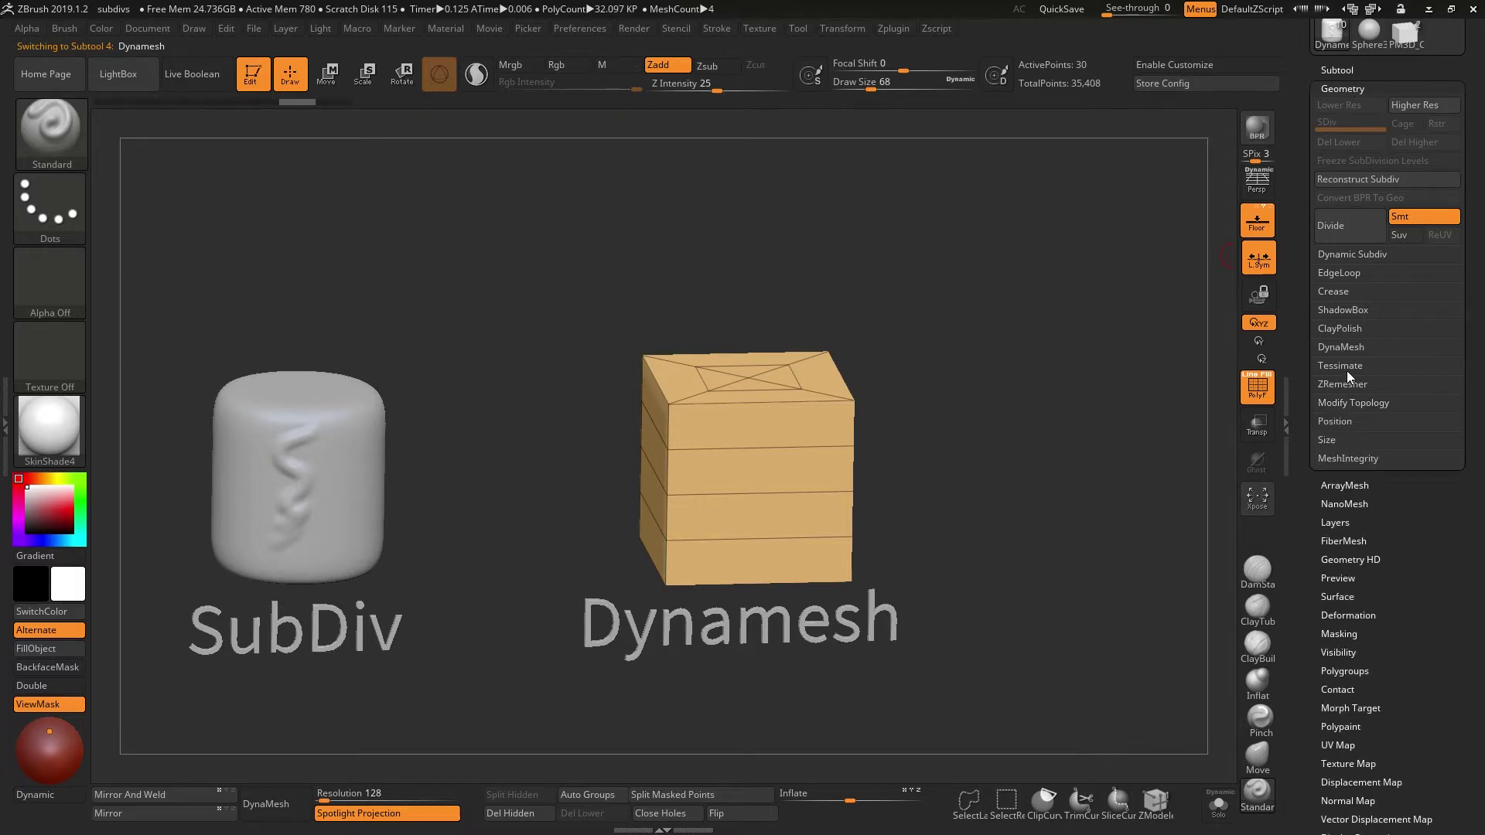
click(1345, 347)
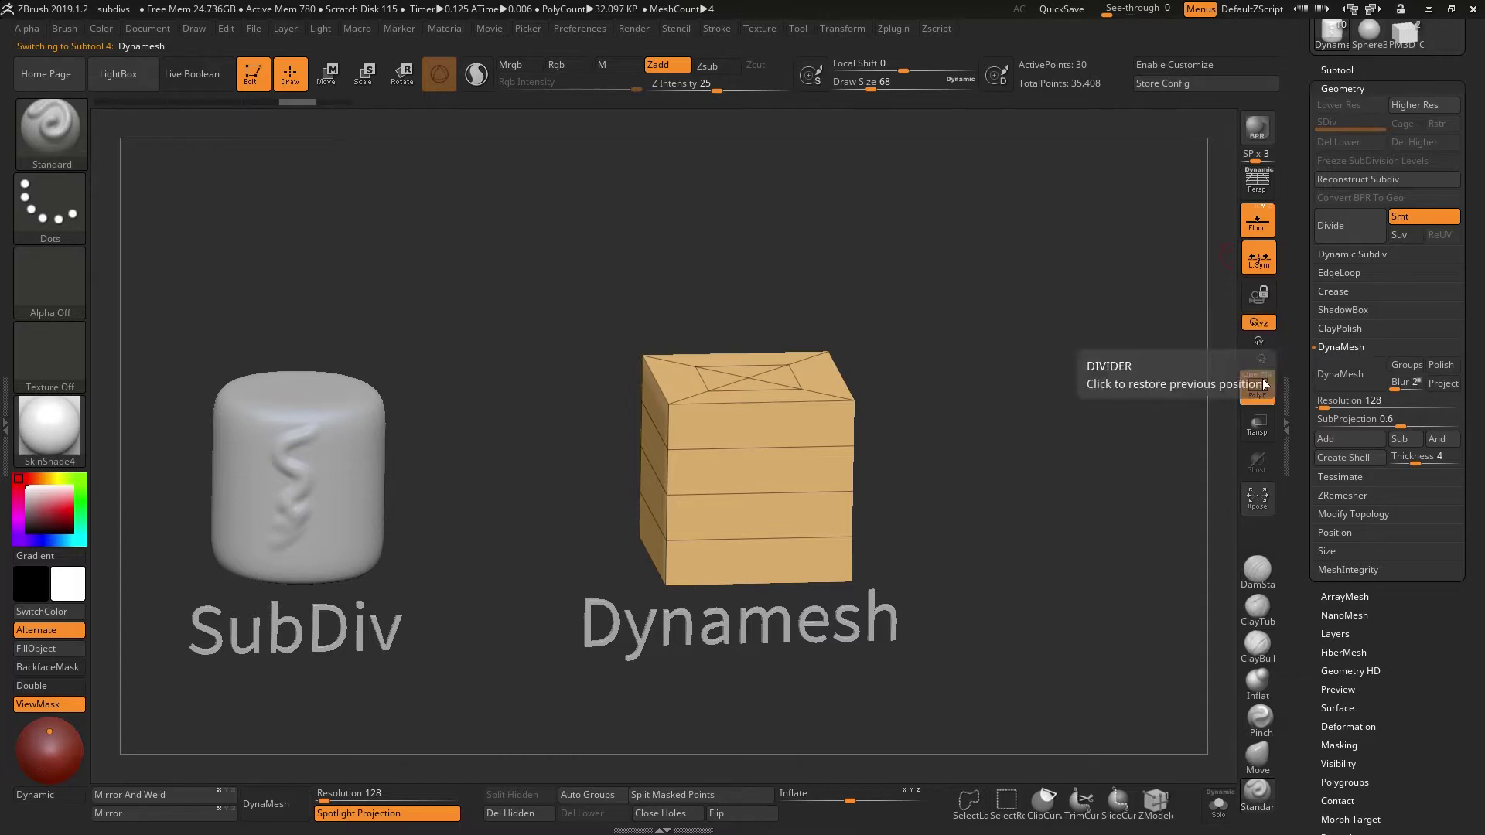
Convert the Dynamesh cube to a DynaMesh at resolution 128 and inspect its polygon density
click(1350, 377)
alt+drag(1037, 438, 1043, 610)
alt+drag(806, 489, 496, 488)
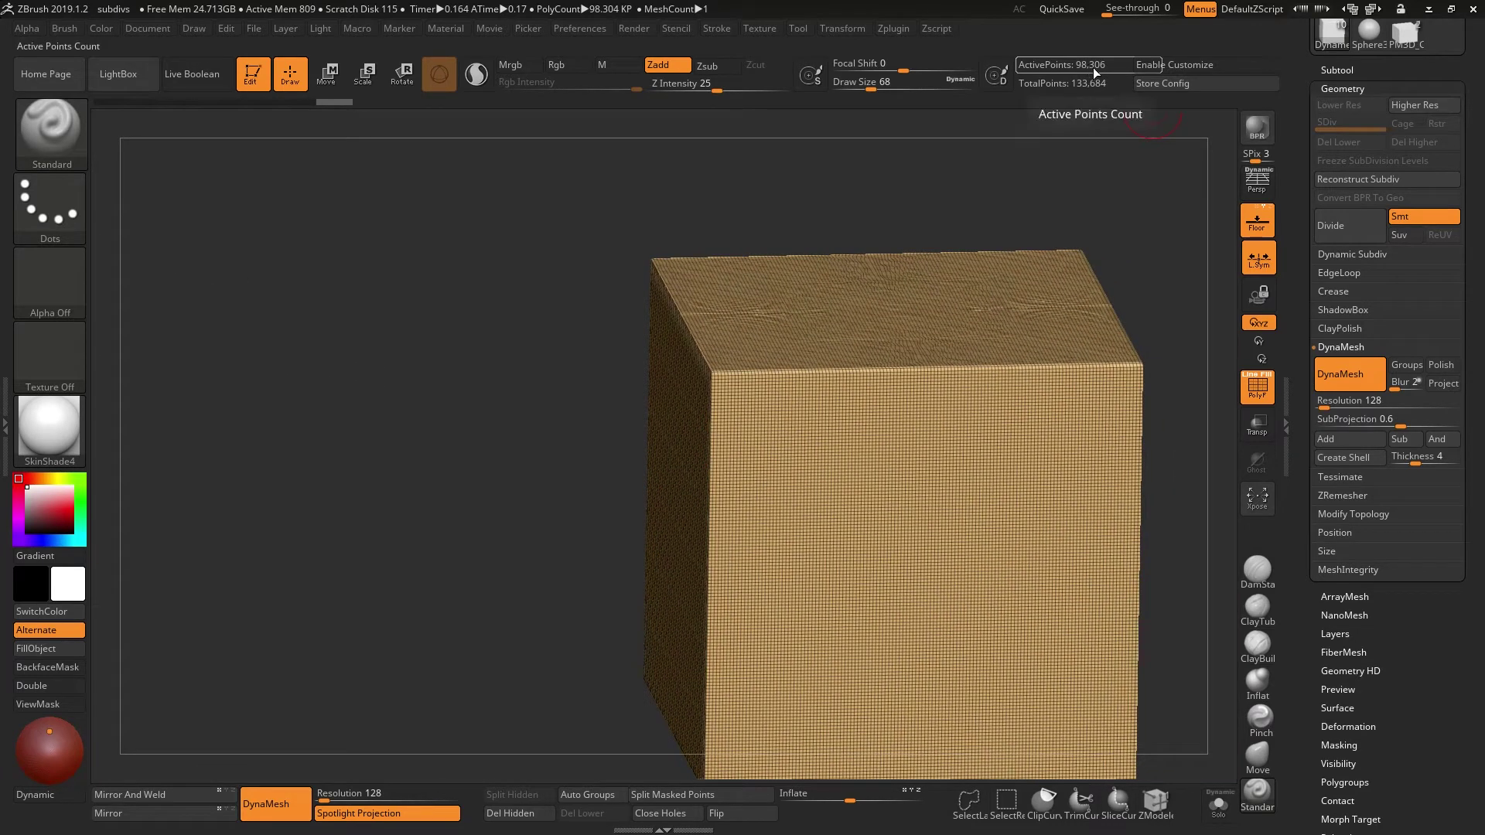
Undo the DynaMesh conversion and convert the cube again with a resolution of 80
click(1339, 402)
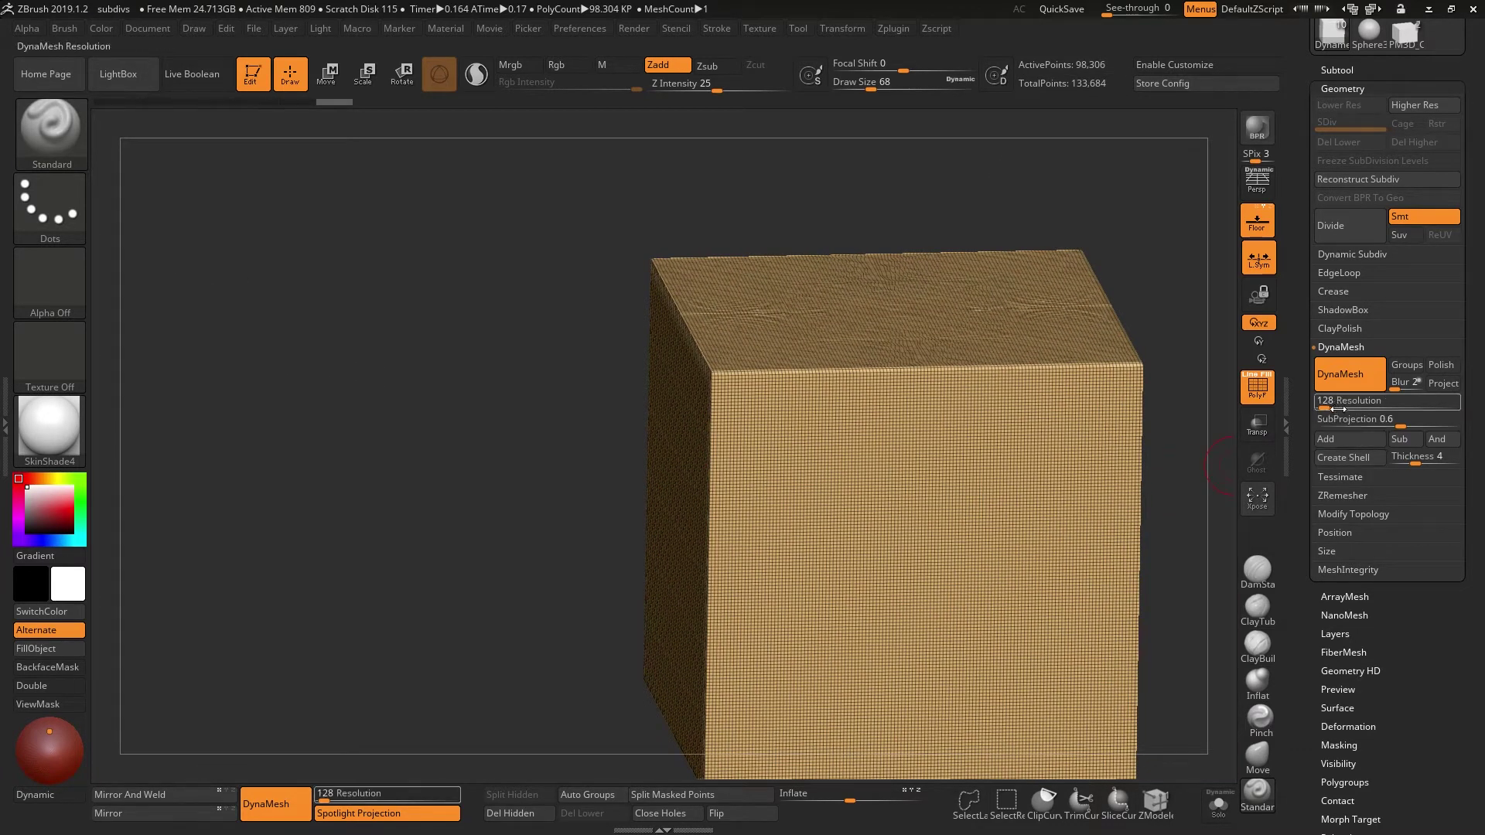
key(ctrl+z)
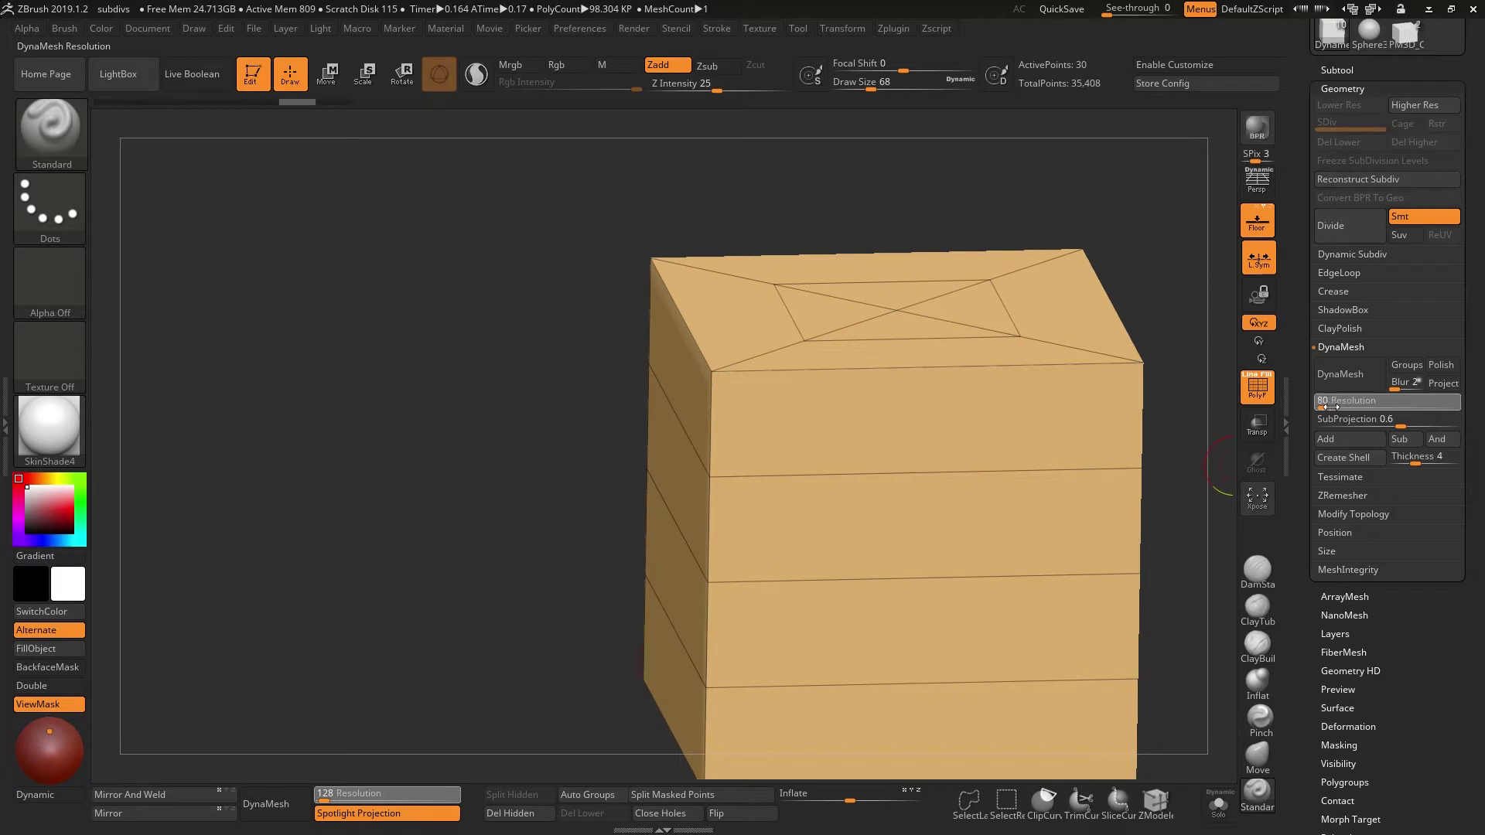
text(80)
key(Return)
click(1344, 374)
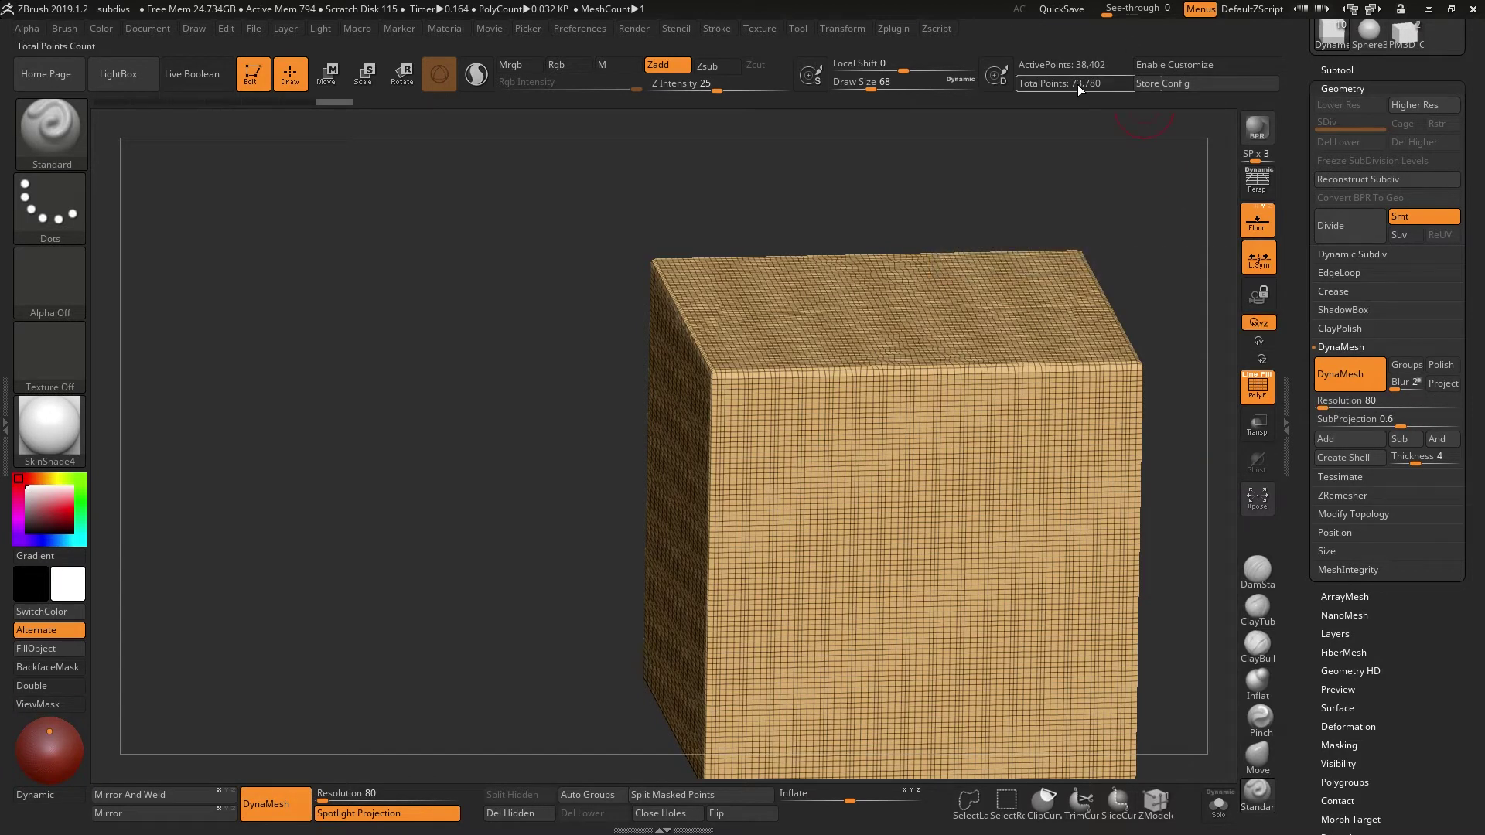
alt+drag(1194, 193, 1070, 165)
alt+drag(1141, 418, 1059, 404)
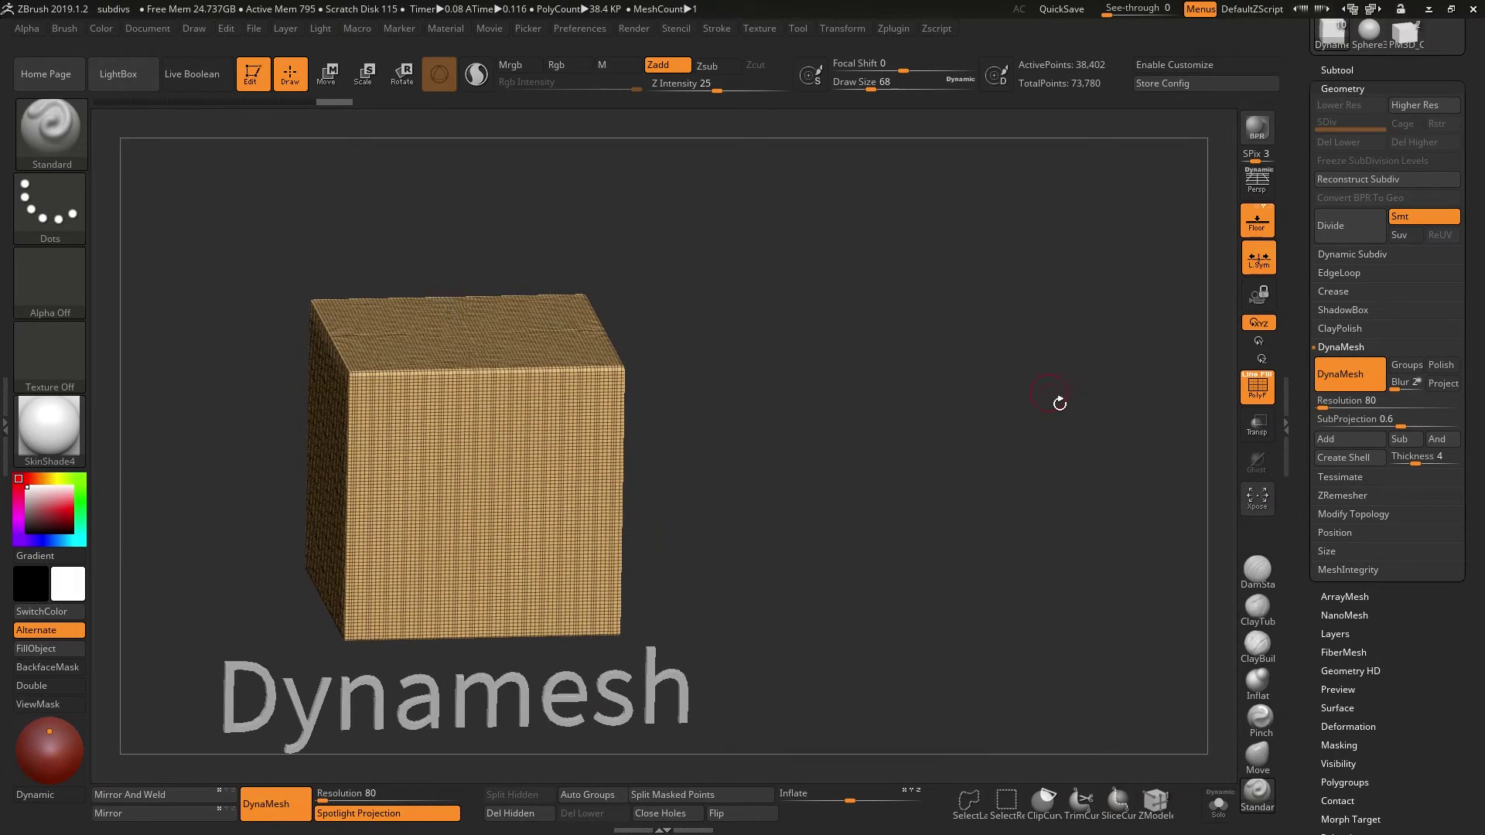
Undo the resolution 80 DynaMesh and turn on Dynamic Subdiv for the Dynamesh cube
key(ctrl+z)
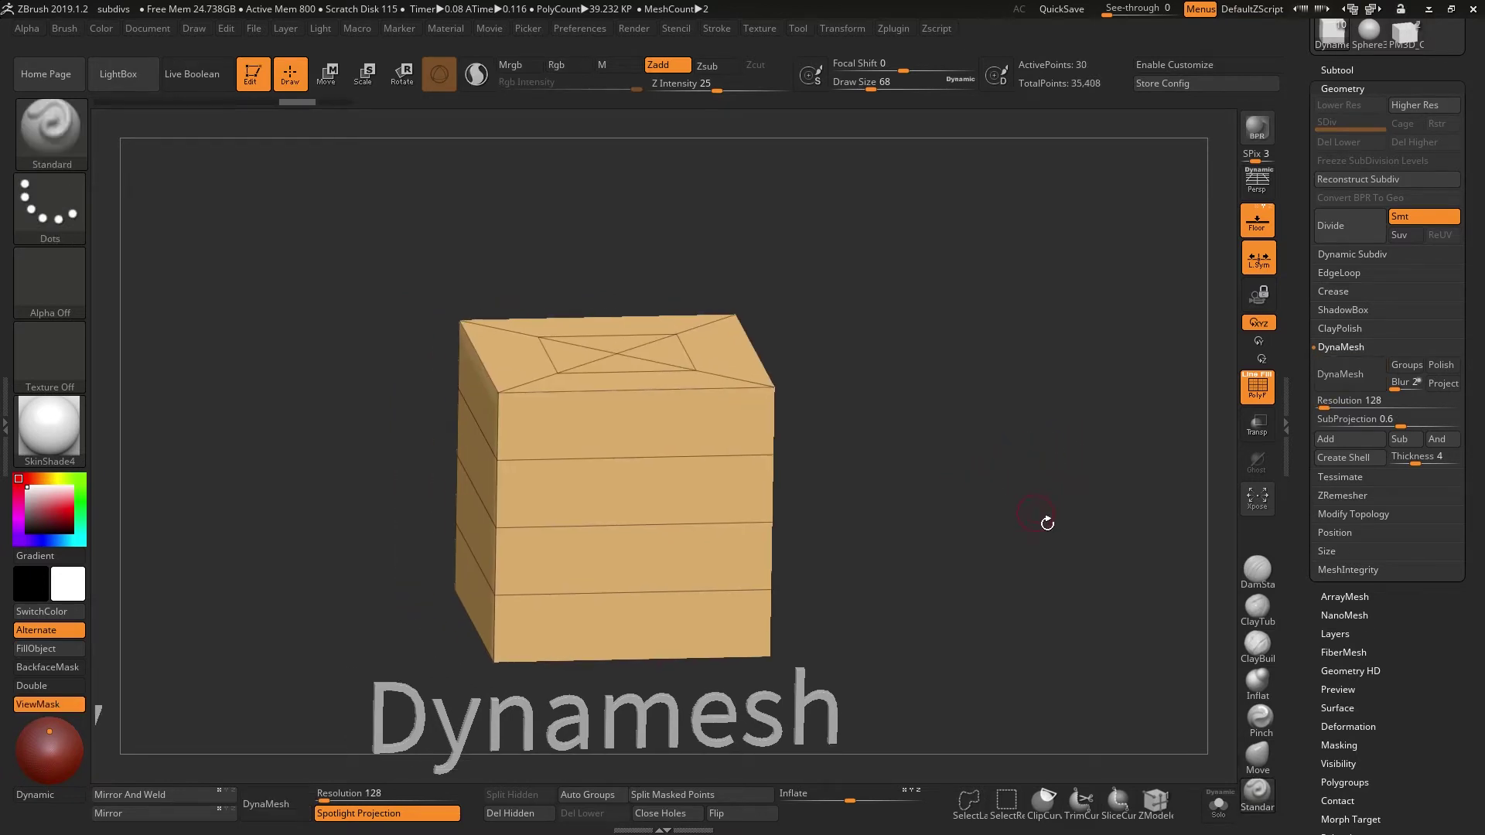
click(1368, 255)
click(1351, 277)
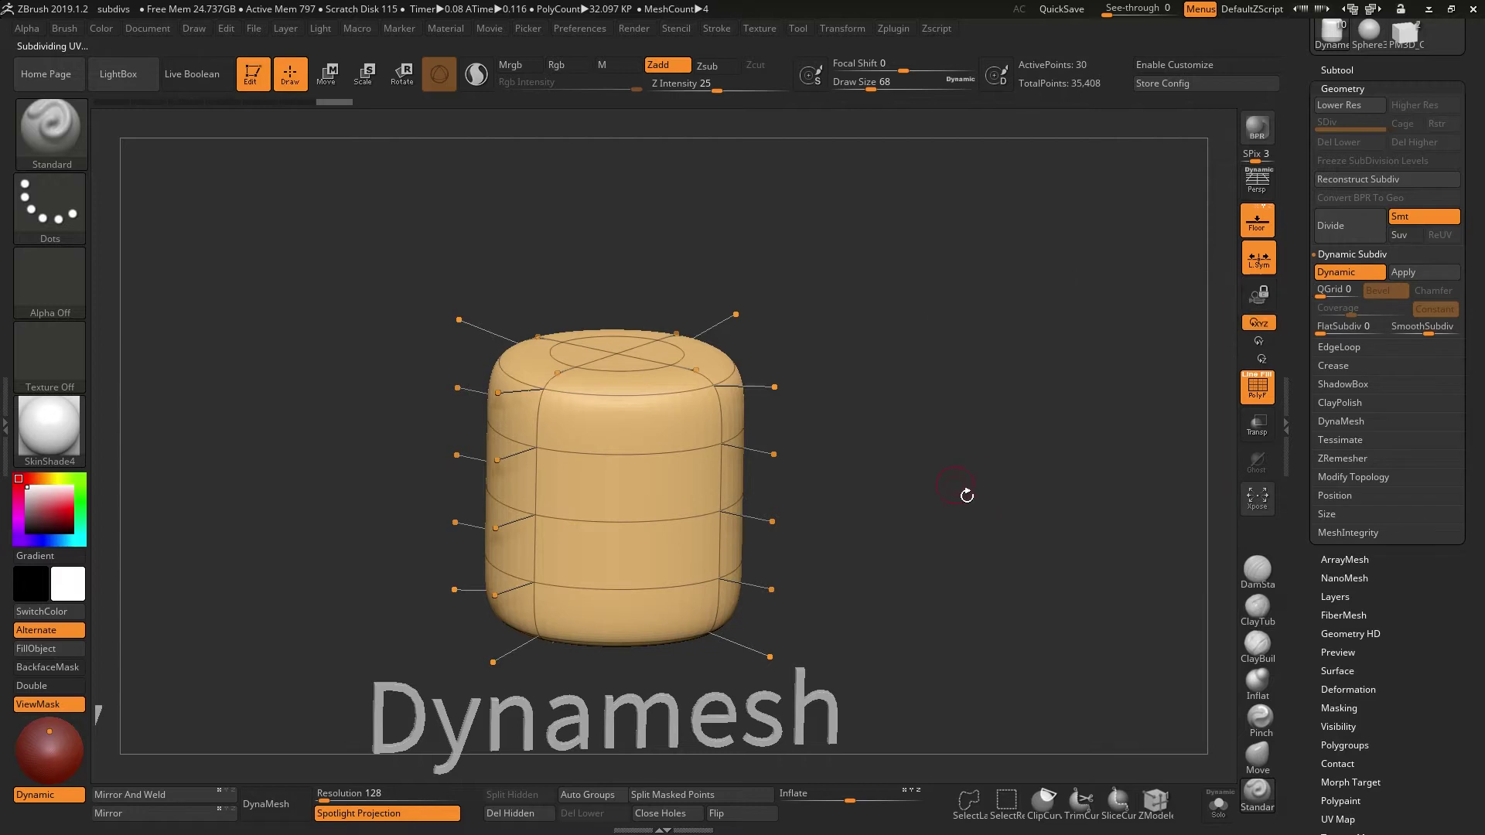
alt+drag(860, 377, 897, 363)
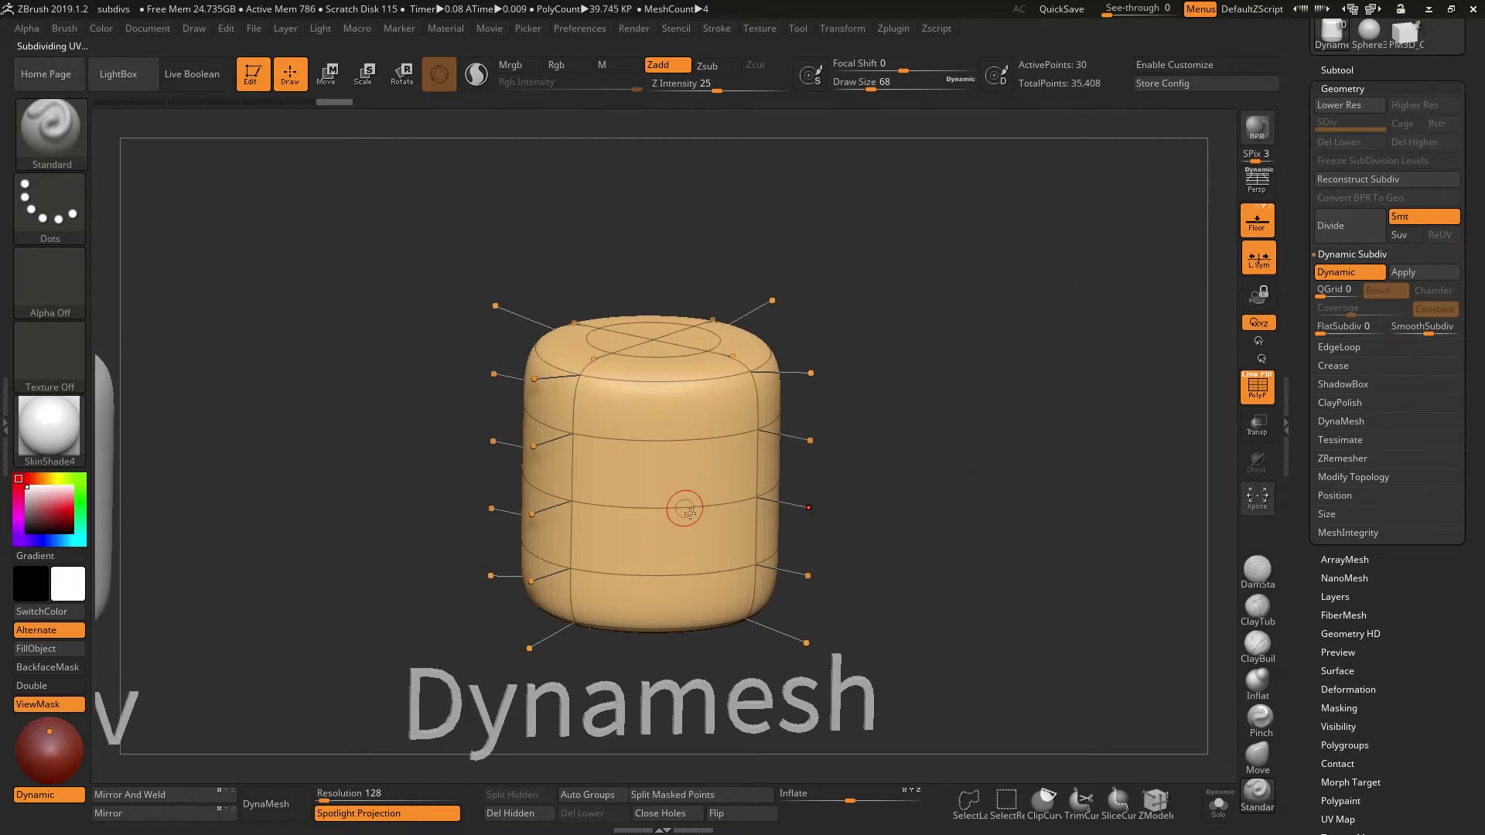
Convert the dynamically smoothed cube to a DynaMesh at resolution 128
click(1358, 424)
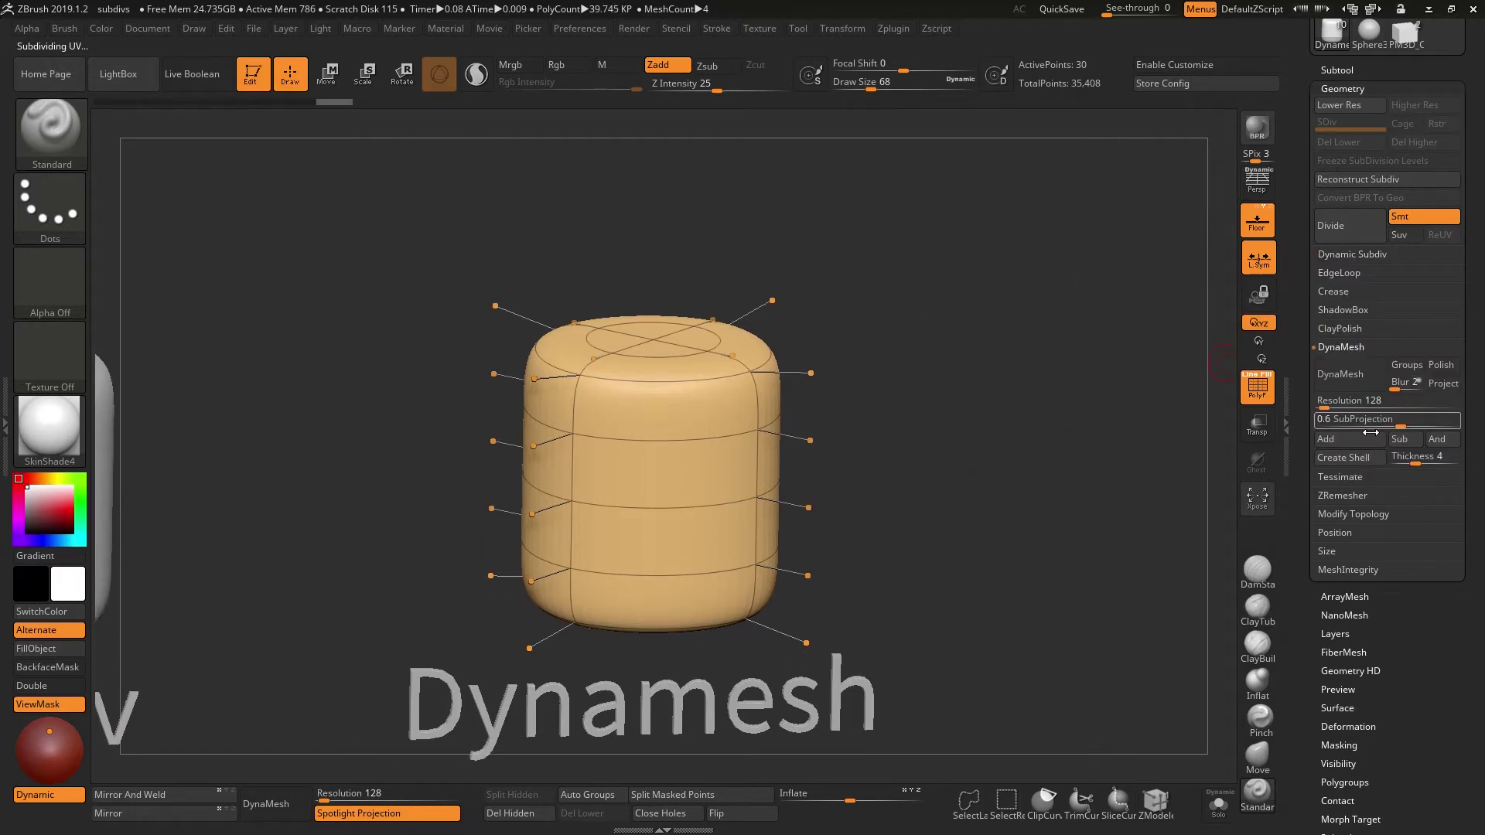
click(1358, 376)
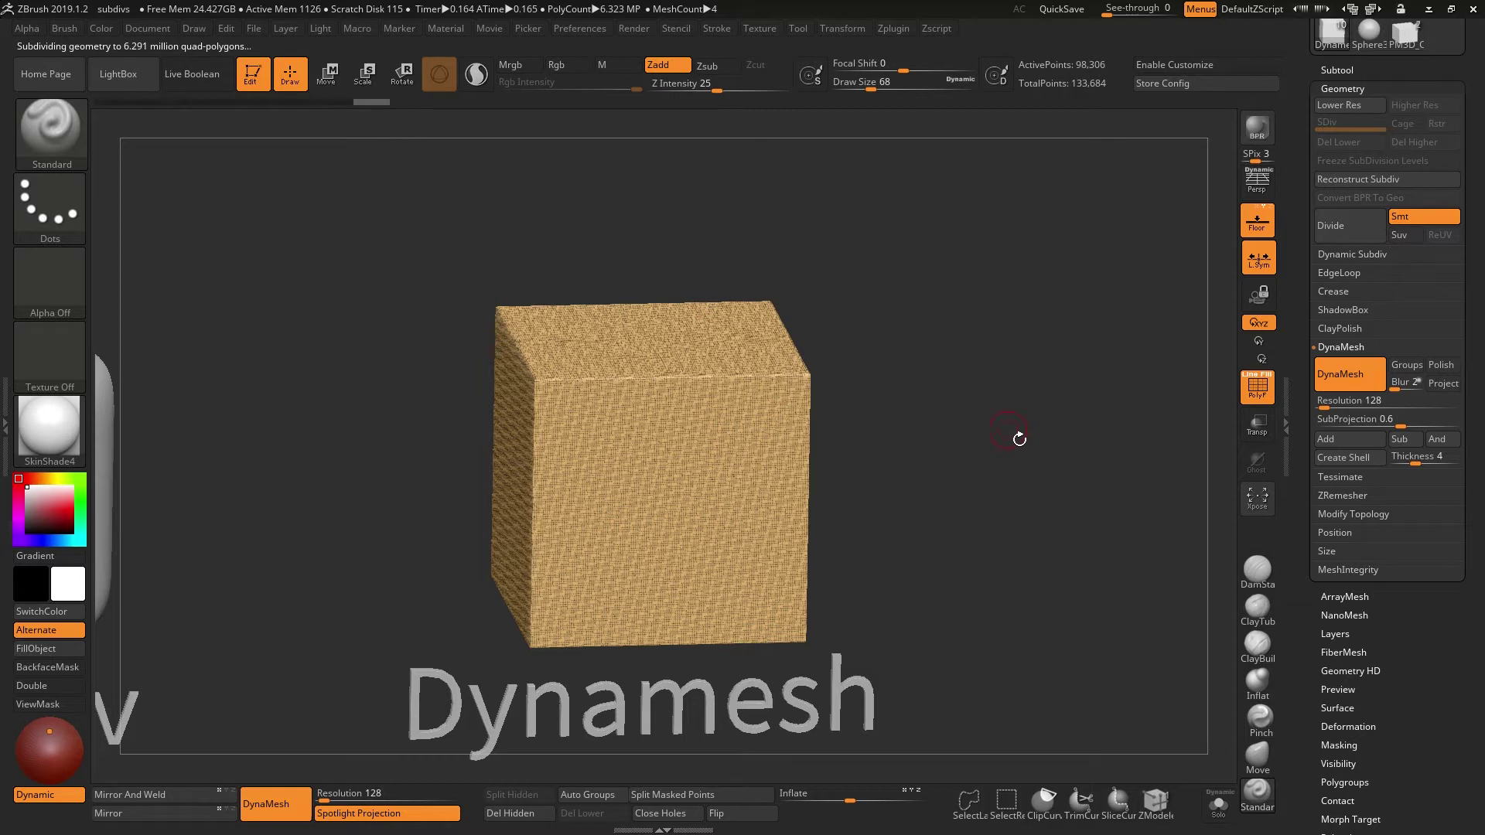
Turn off DynaMesh and Dynamic Subdiv on the cube, and undo back to its original low-polygon mesh
click(1347, 384)
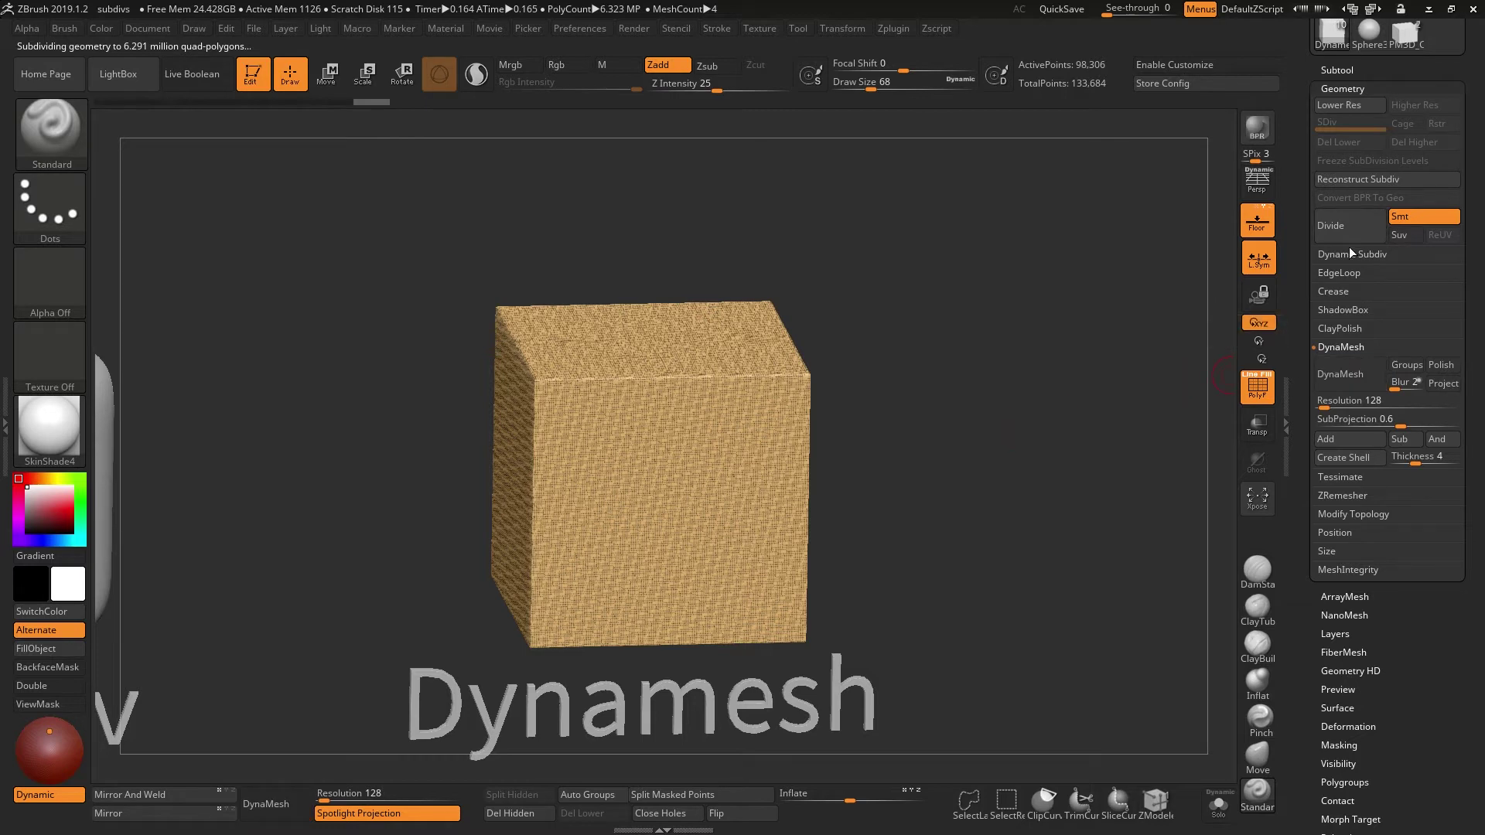
click(1350, 253)
click(1352, 272)
click(1353, 273)
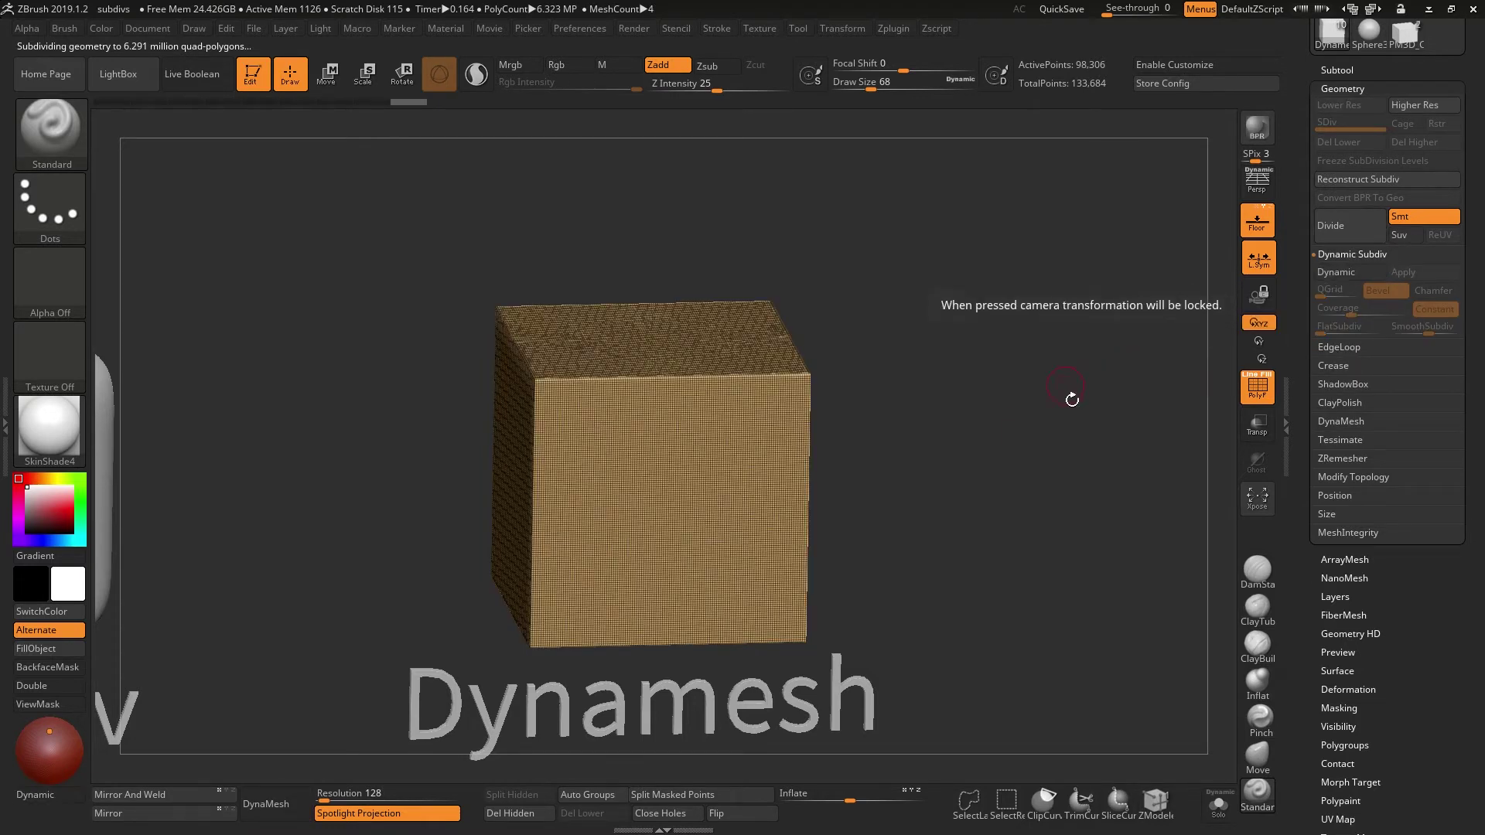
key(ctrl+z)
click(1367, 274)
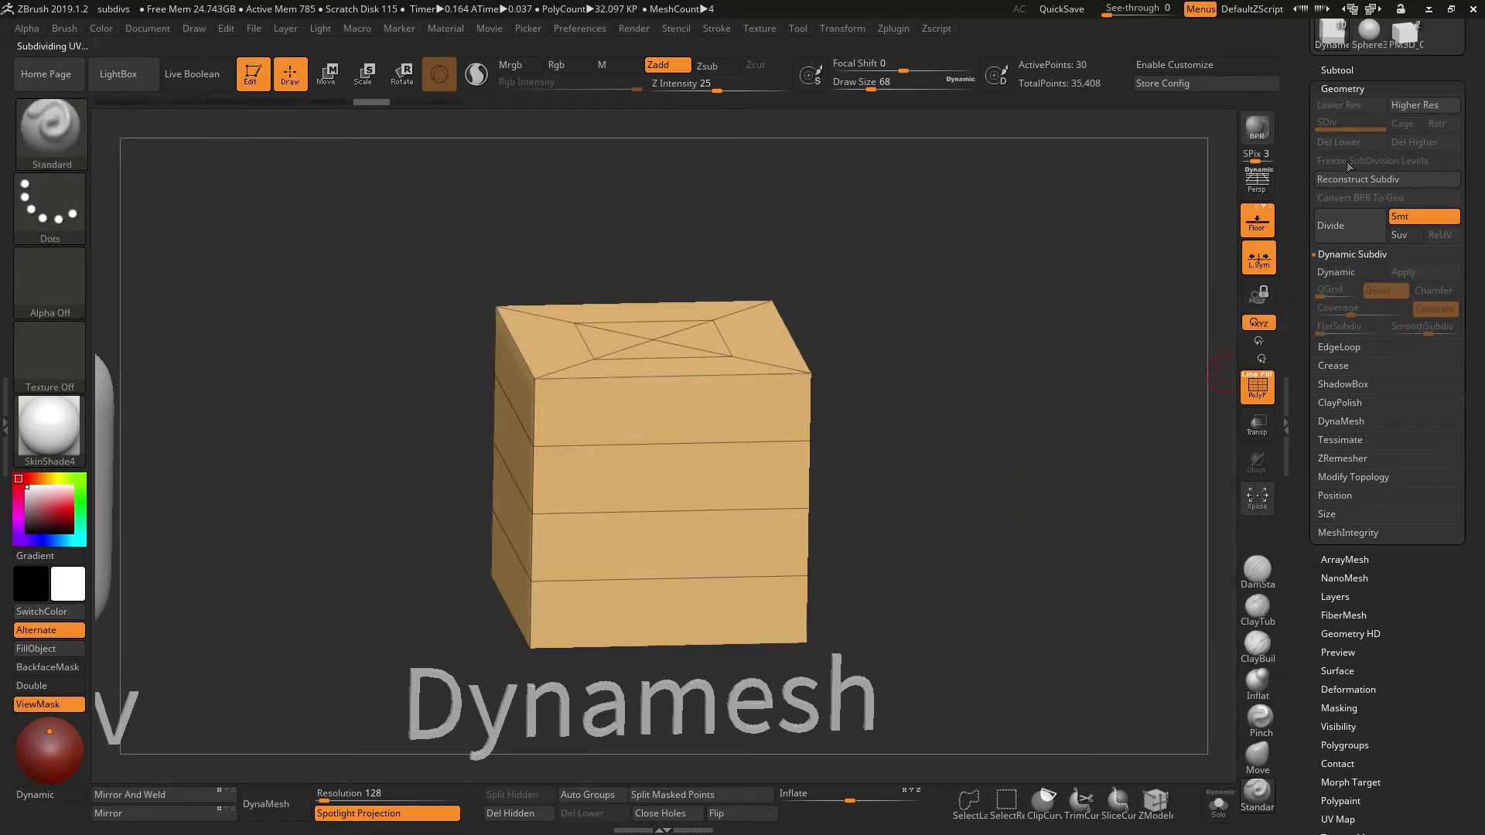
Divide the Dynamesh cube's geometry up to subdivision level 5
click(1351, 220)
click(1352, 221)
click(1352, 222)
click(1353, 223)
Convert the subdivided cube to a DynaMesh at resolution 128 without freezing its subdivision levels
click(1359, 421)
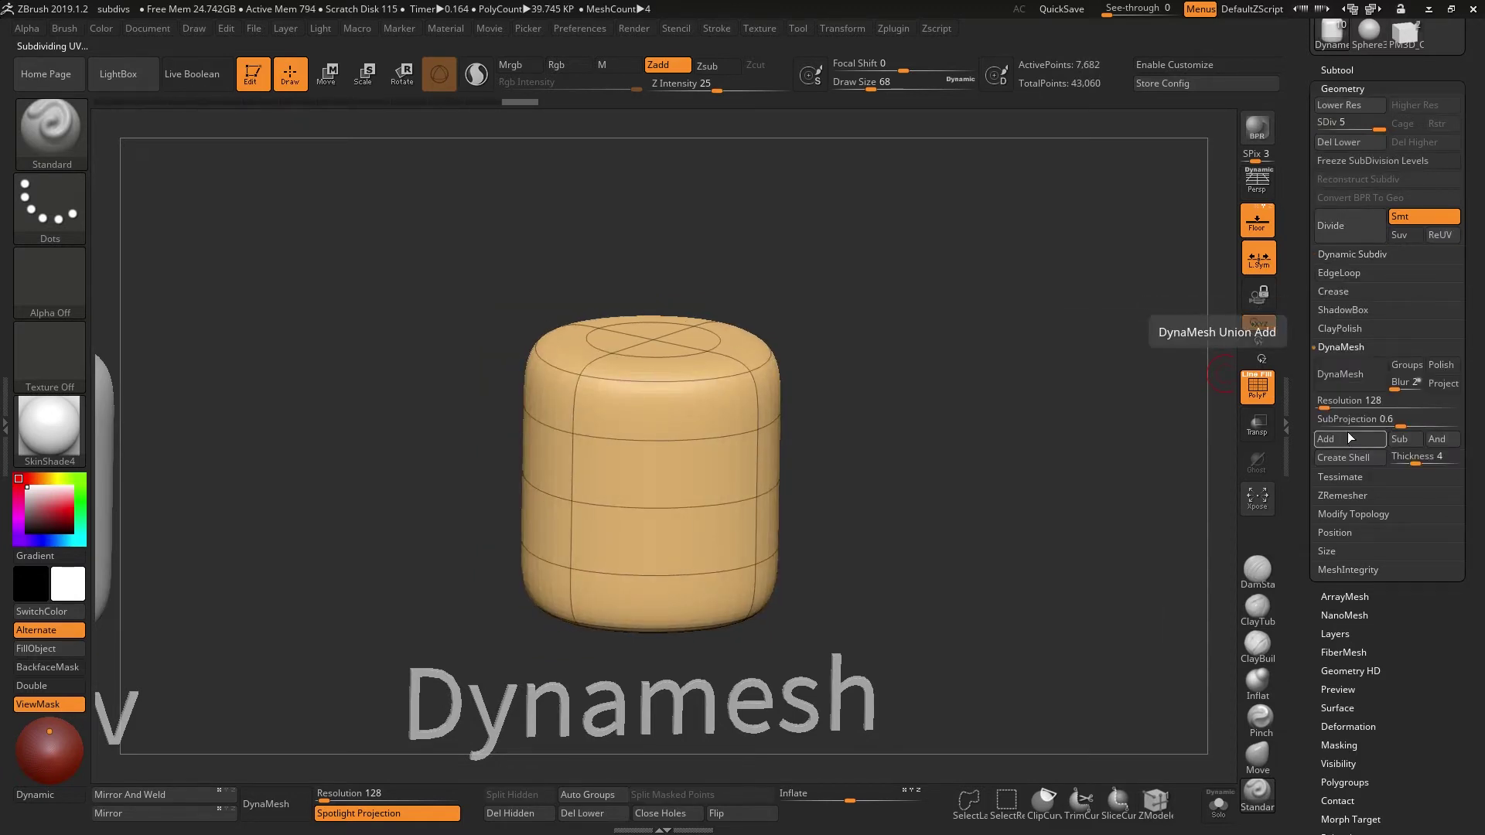
click(1359, 386)
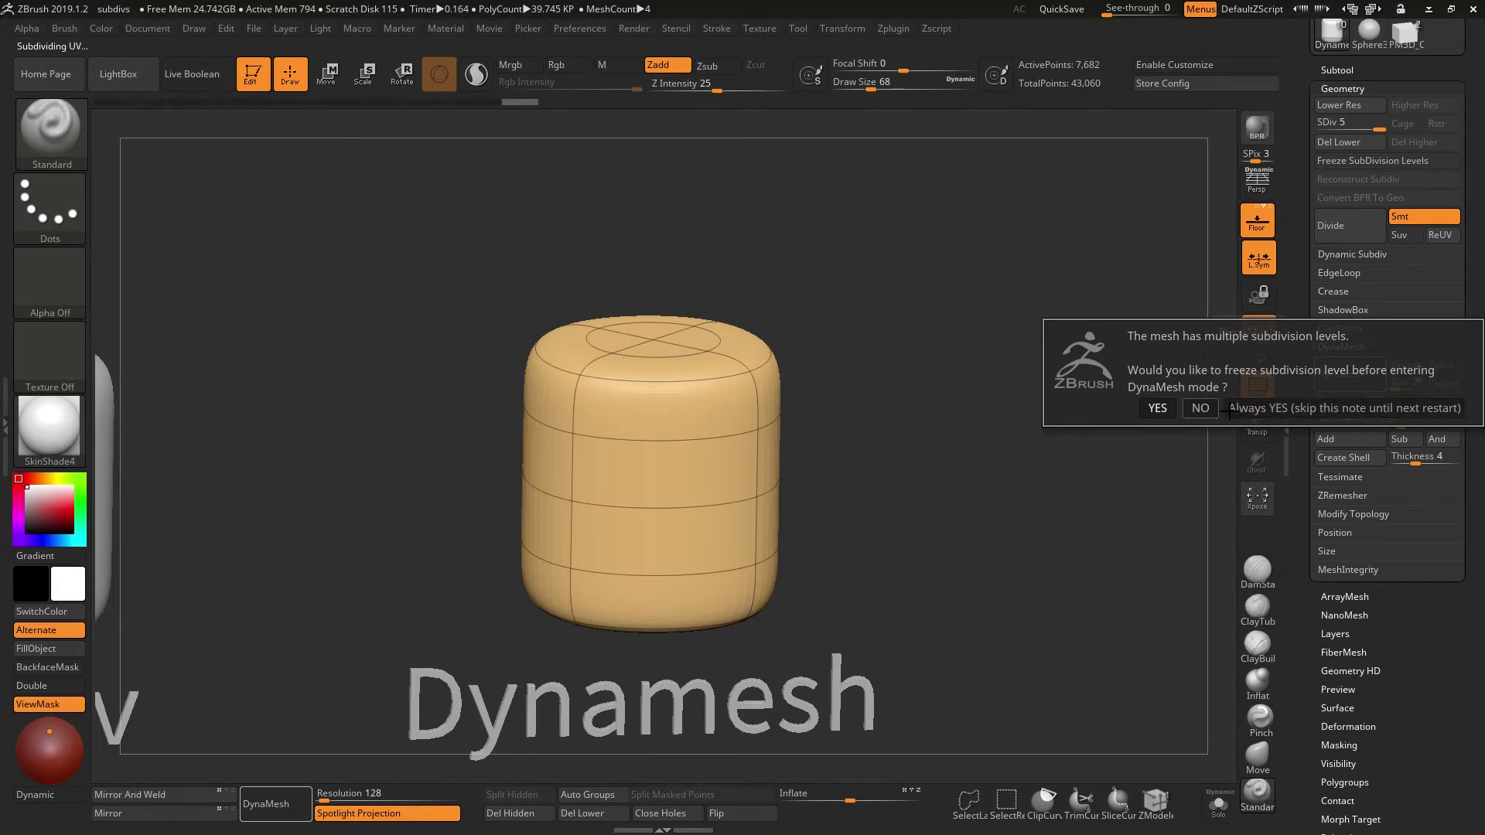
click(1202, 410)
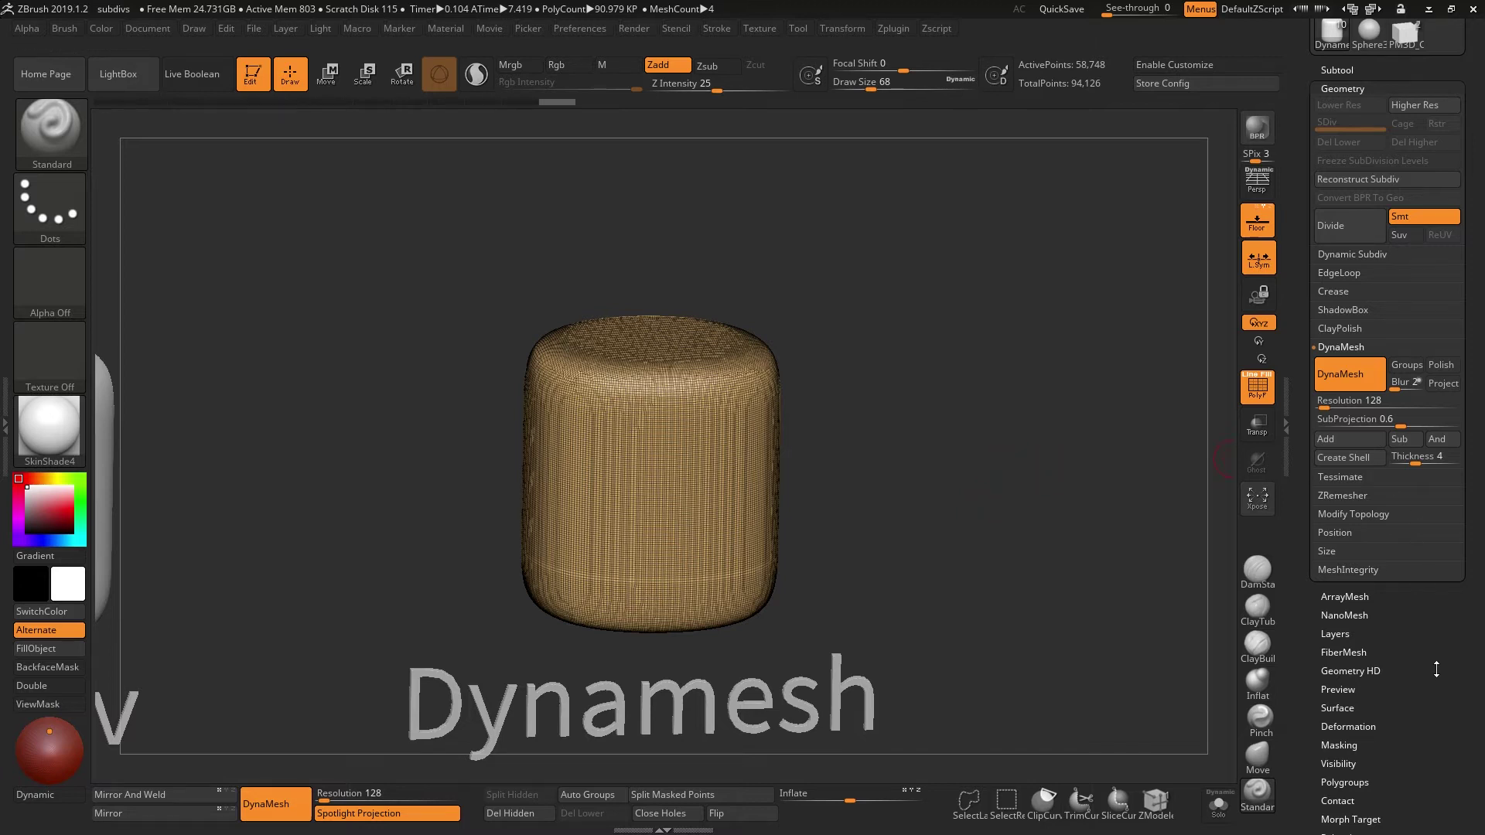
Open the Initialize options of the DynaMesh object to examine its quick primitive shapes
scroll(1367, 630, down, 5)
drag(1360, 641, 1361, 637)
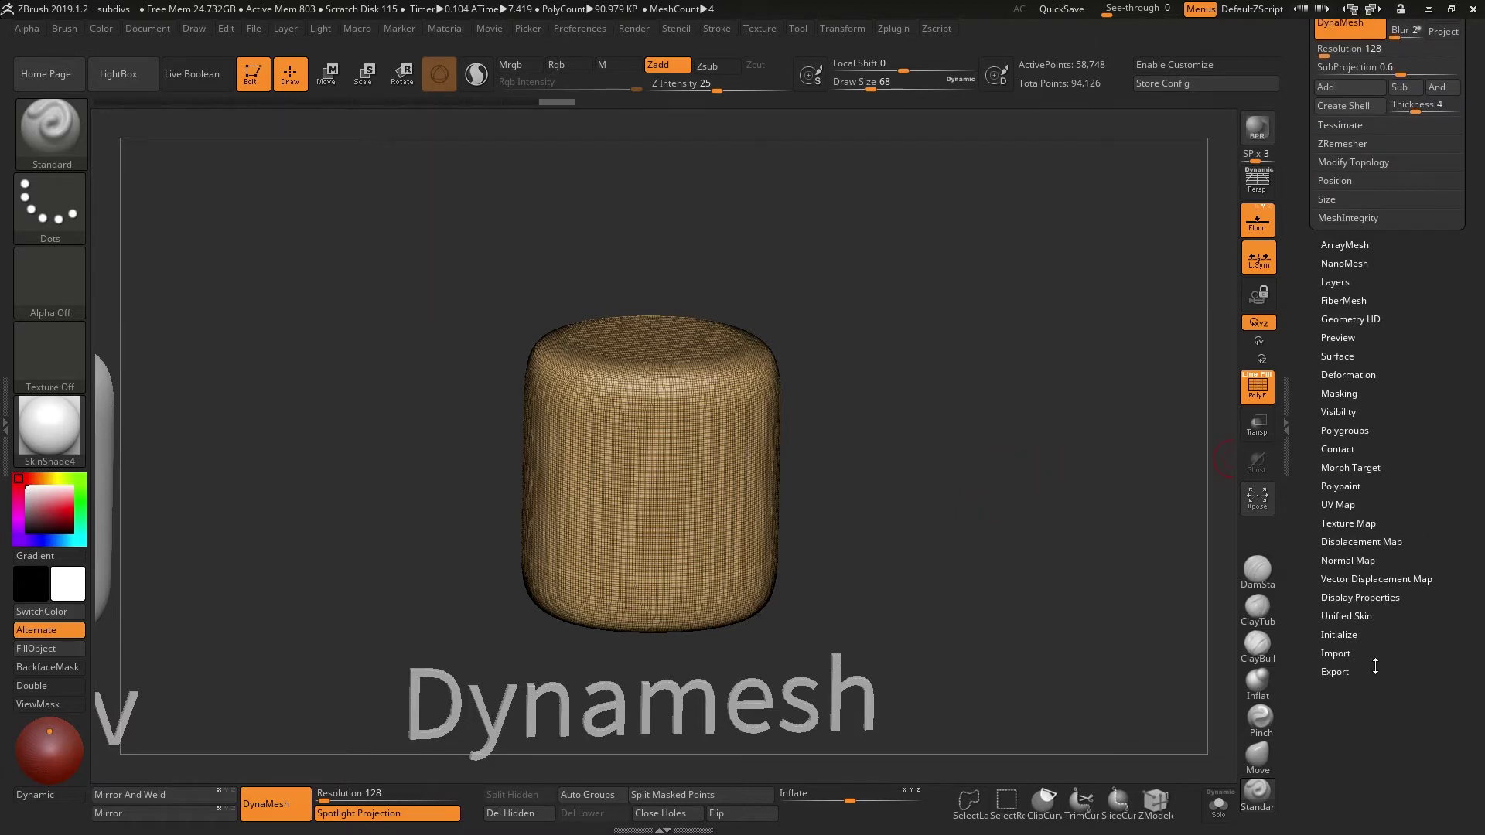
click(1345, 634)
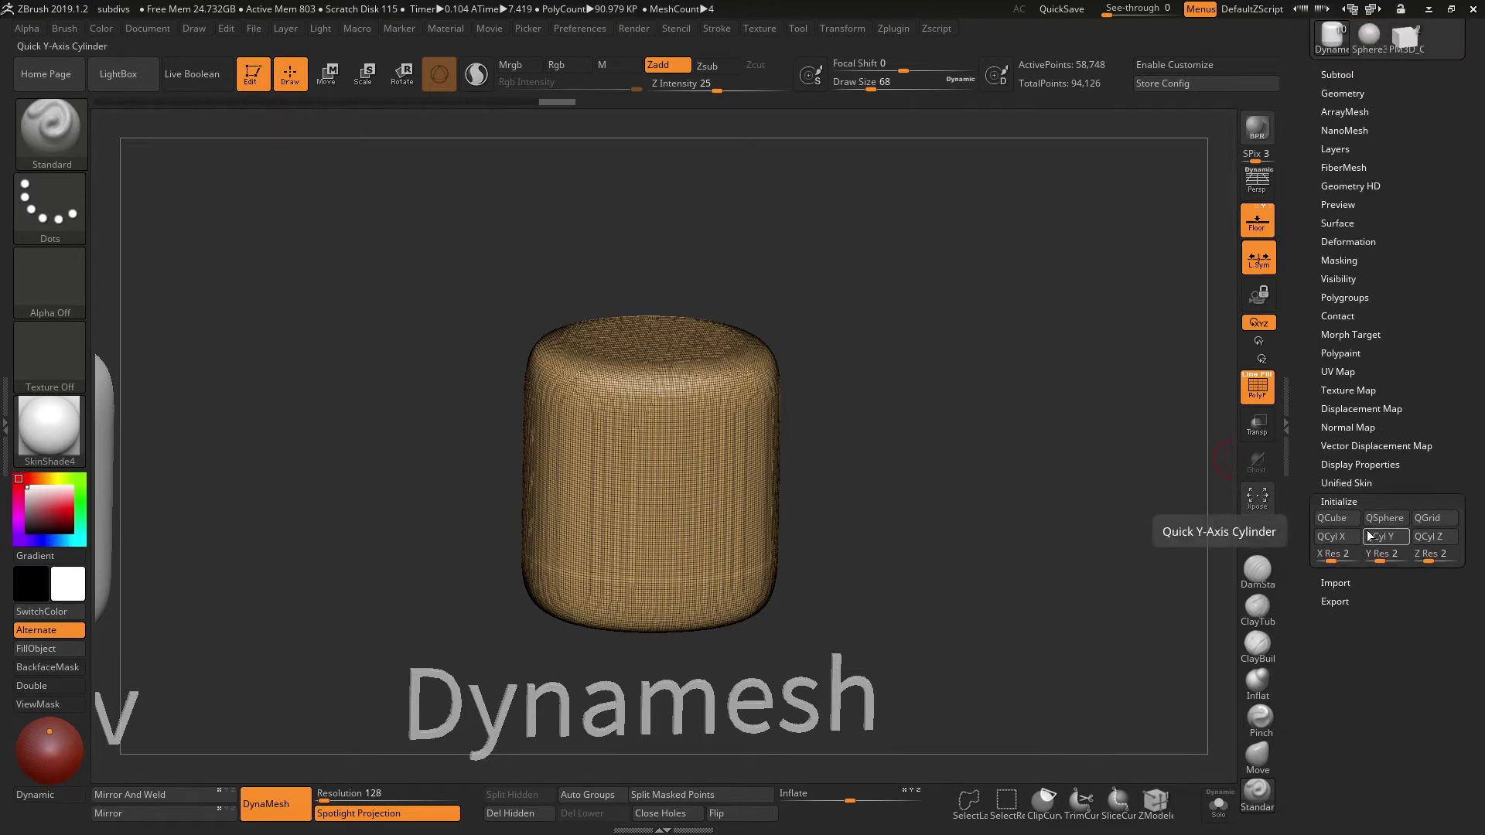
Slice the DynaMesh object diagonally into two polygroups
ctrl+shift+drag(920, 336, 514, 572)
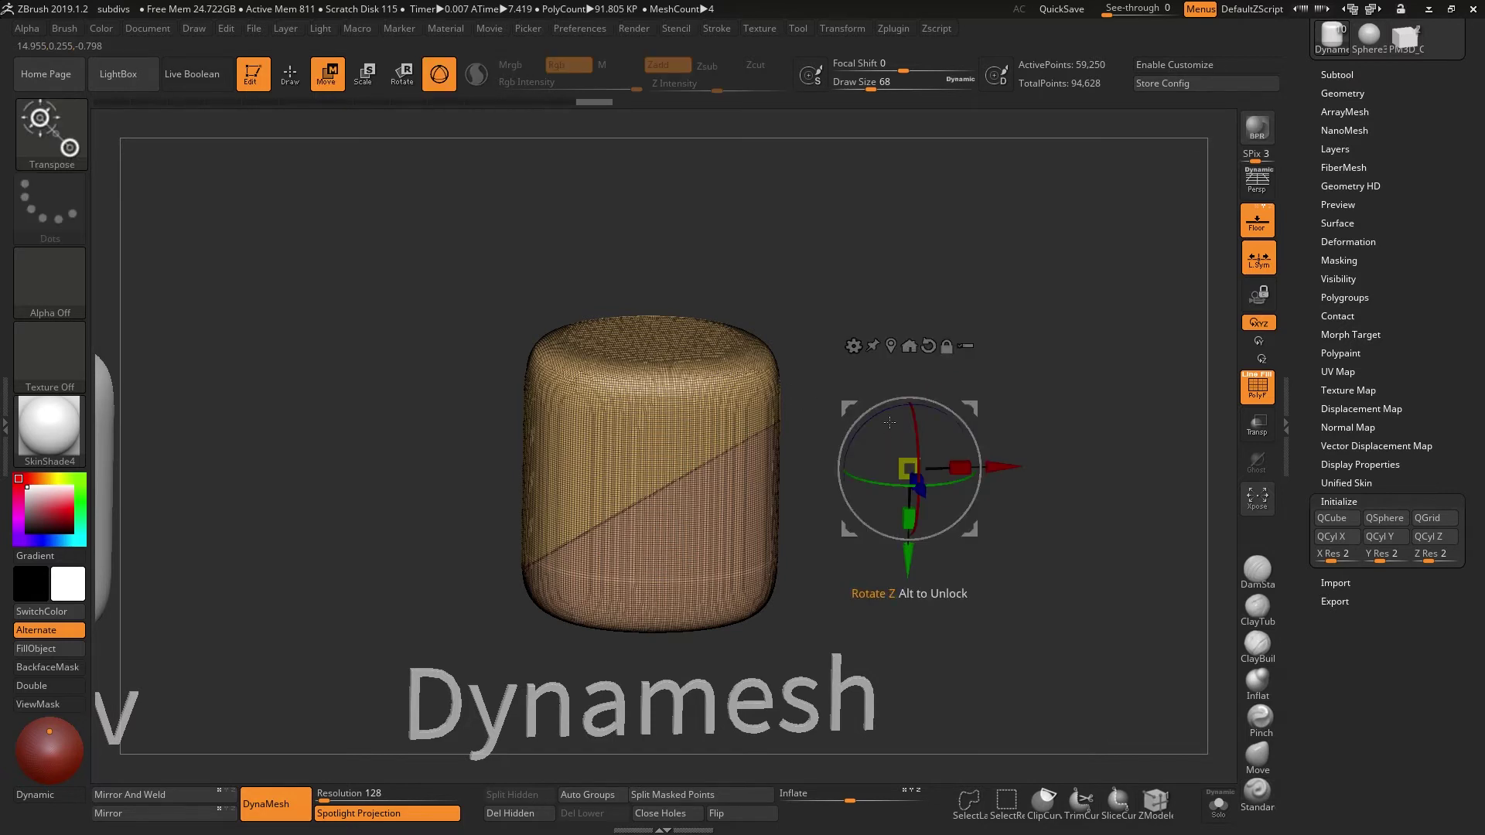
Pull the object's upper side outward into a long arm with the Move brush at draw size 393, and remesh it
key(s)
key(b)
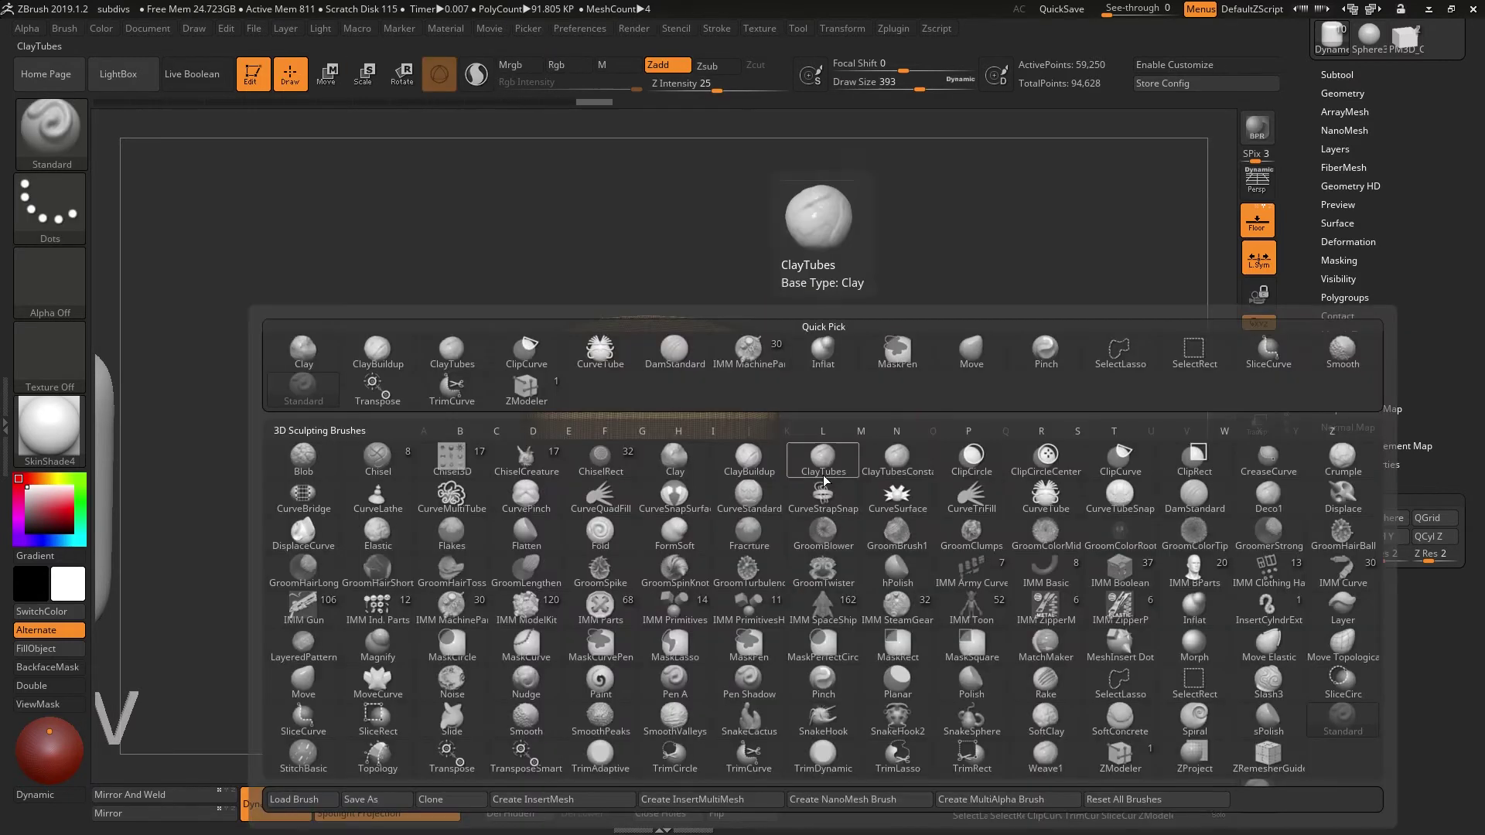
key(m)
key(v)
mouse_move(735, 372)
mouse_down()
mouse_move(820, 313)
mouse_move(1029, 263)
mouse_up()
ctrl+drag(980, 454, 1044, 551)
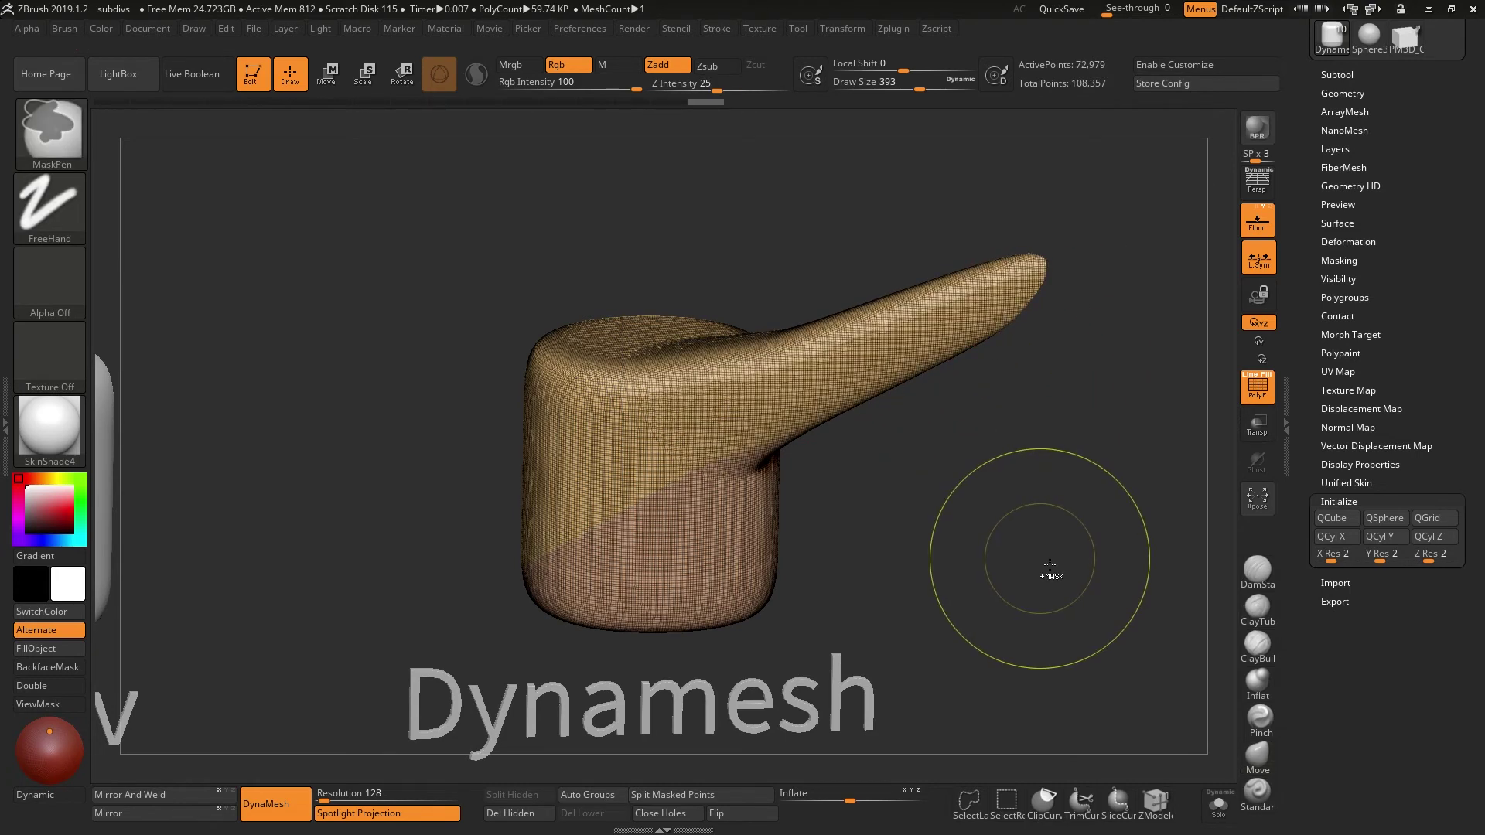
Pull several pointed branches out of the DynaMesh object's arm, outward and downward, with the Move brush, remeshing the object between pulls
drag(850, 398, 968, 518)
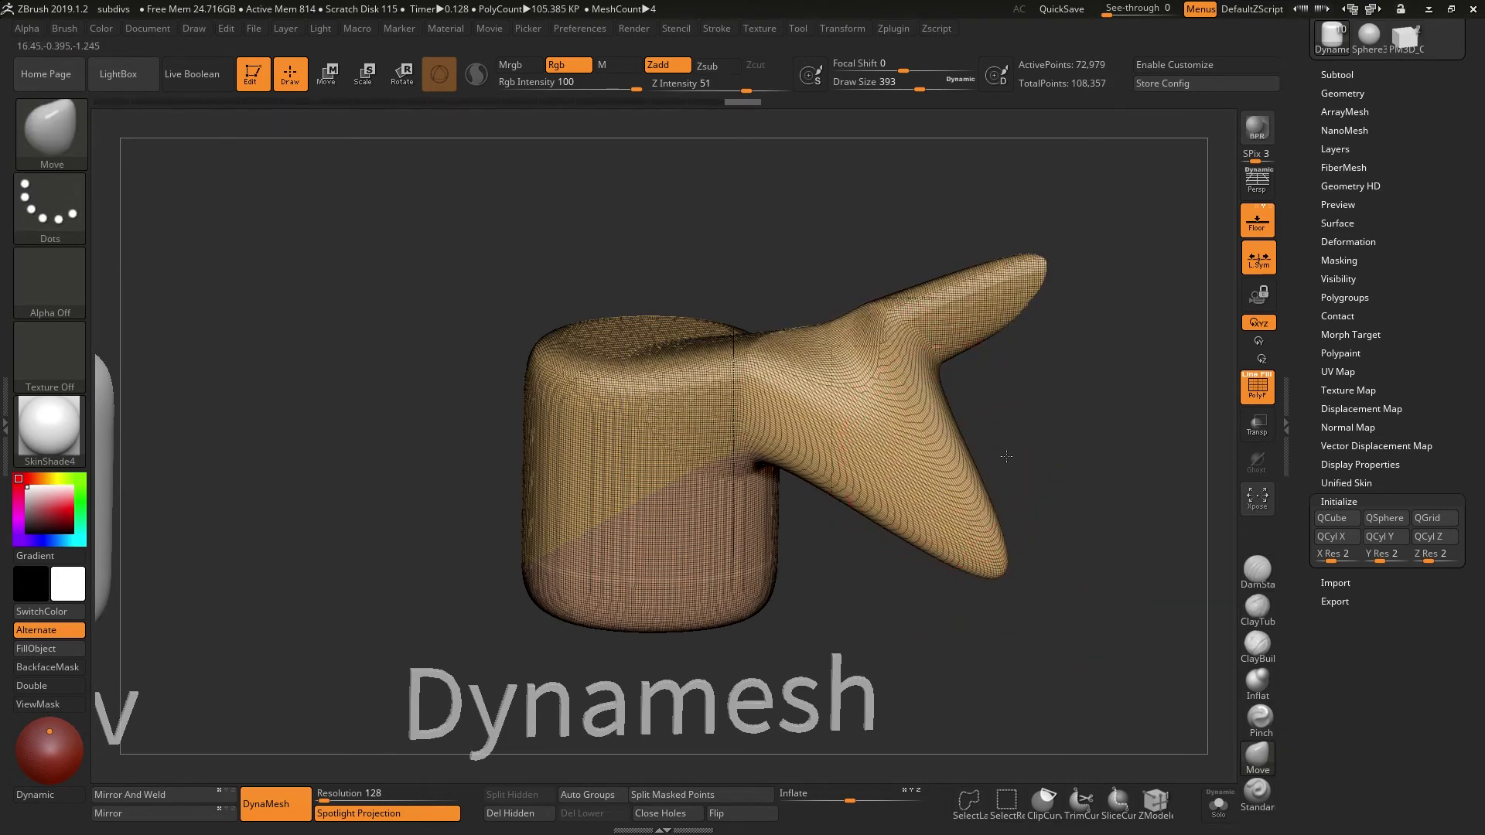
drag(947, 456, 1094, 494)
ctrl+drag(866, 616, 997, 716)
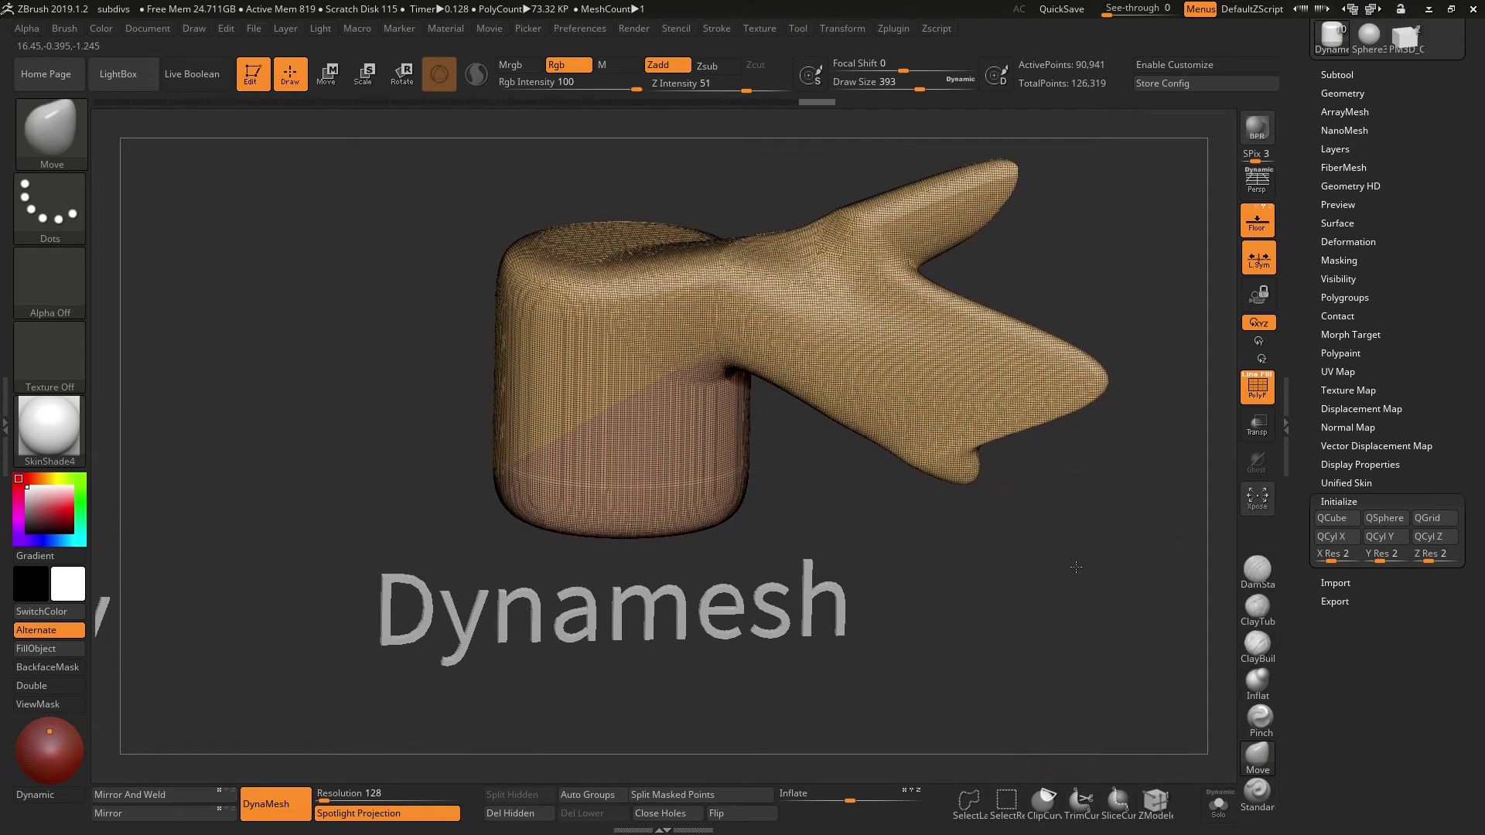
drag(868, 497, 878, 604)
drag(939, 483, 1047, 602)
ctrl+drag(1132, 469, 1195, 548)
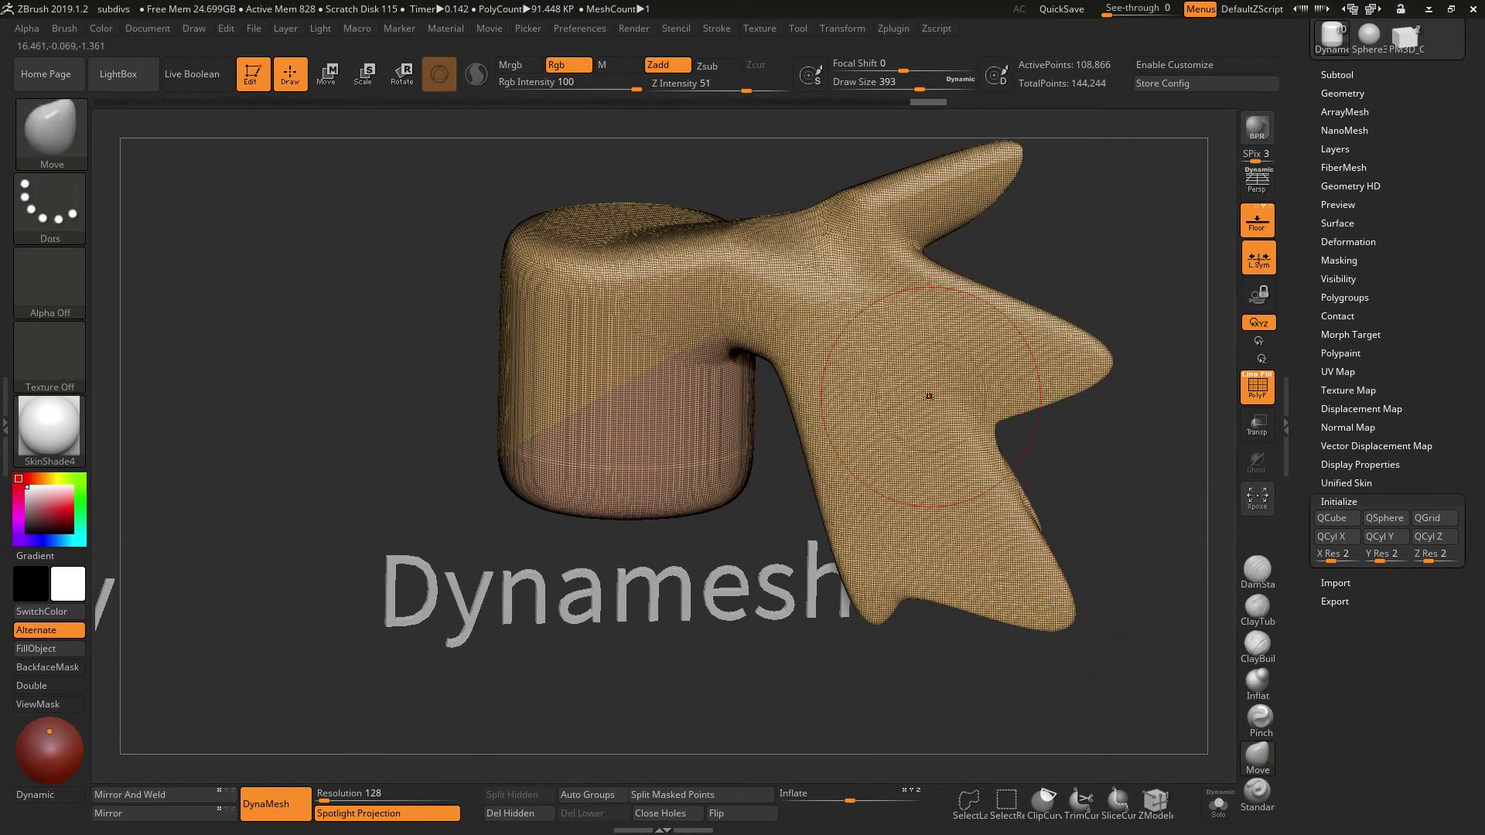
Bring the row of labelled comparison objects into view and make the DynamicSubDiv cube the active subtool
mouse_move(1146, 495)
alt+mouse_down()
mouse_move(1061, 478)
mouse_move(1064, 434)
mouse_move(1040, 467)
alt+mouse_up()
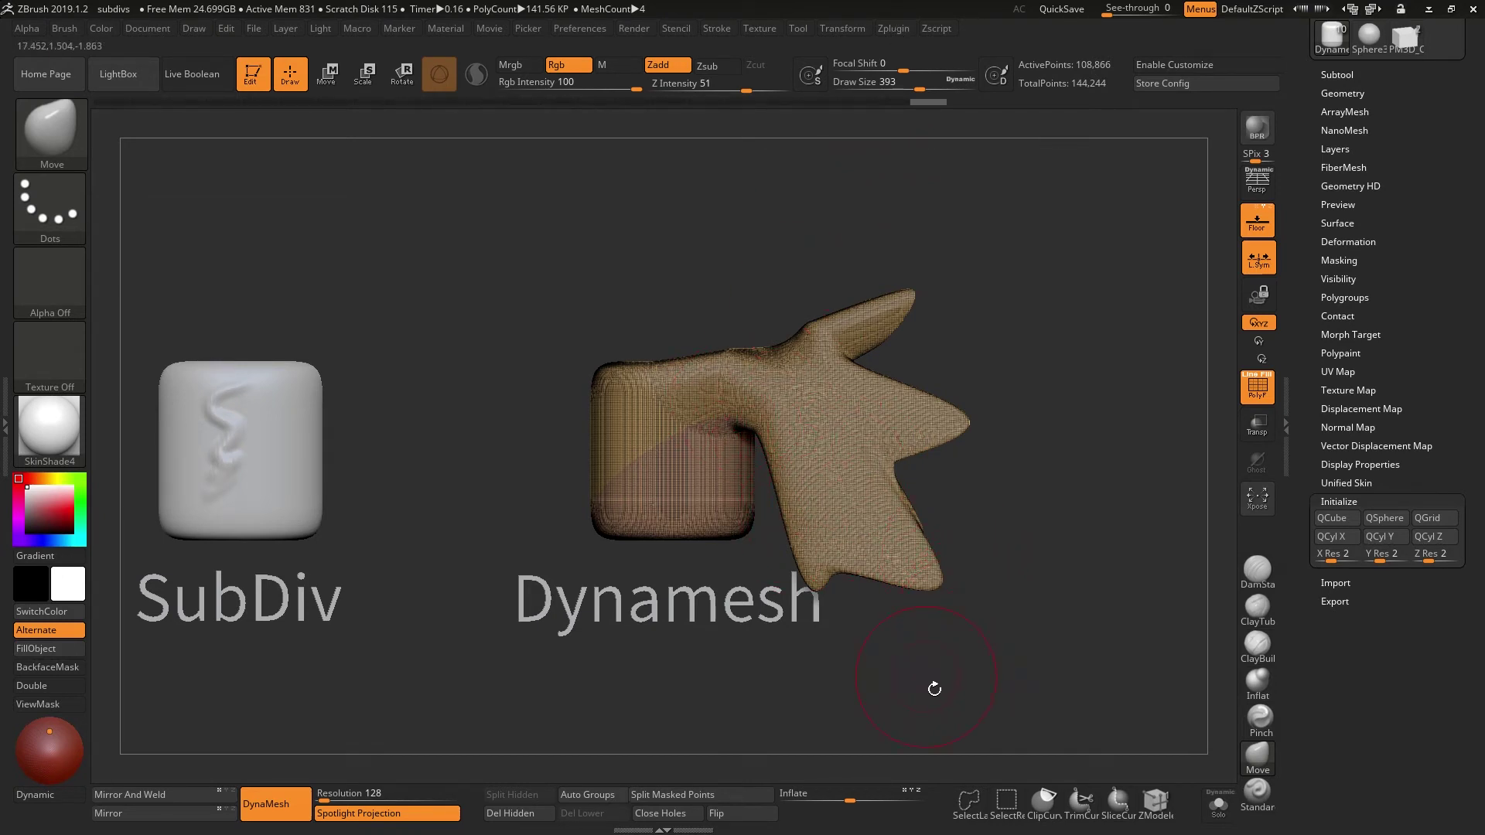
alt+drag(877, 692, 968, 652)
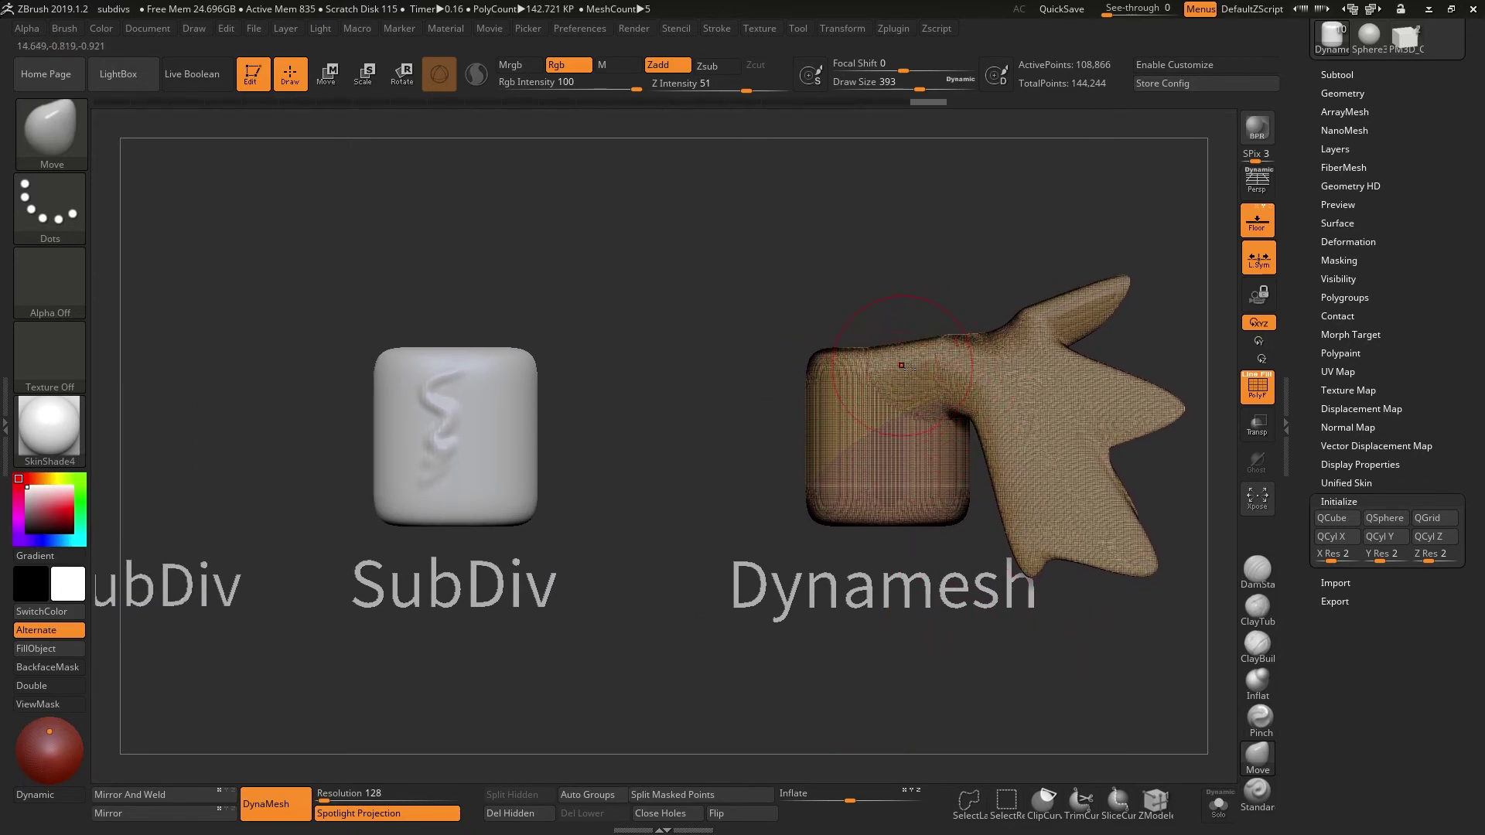
alt+drag(712, 635, 840, 641)
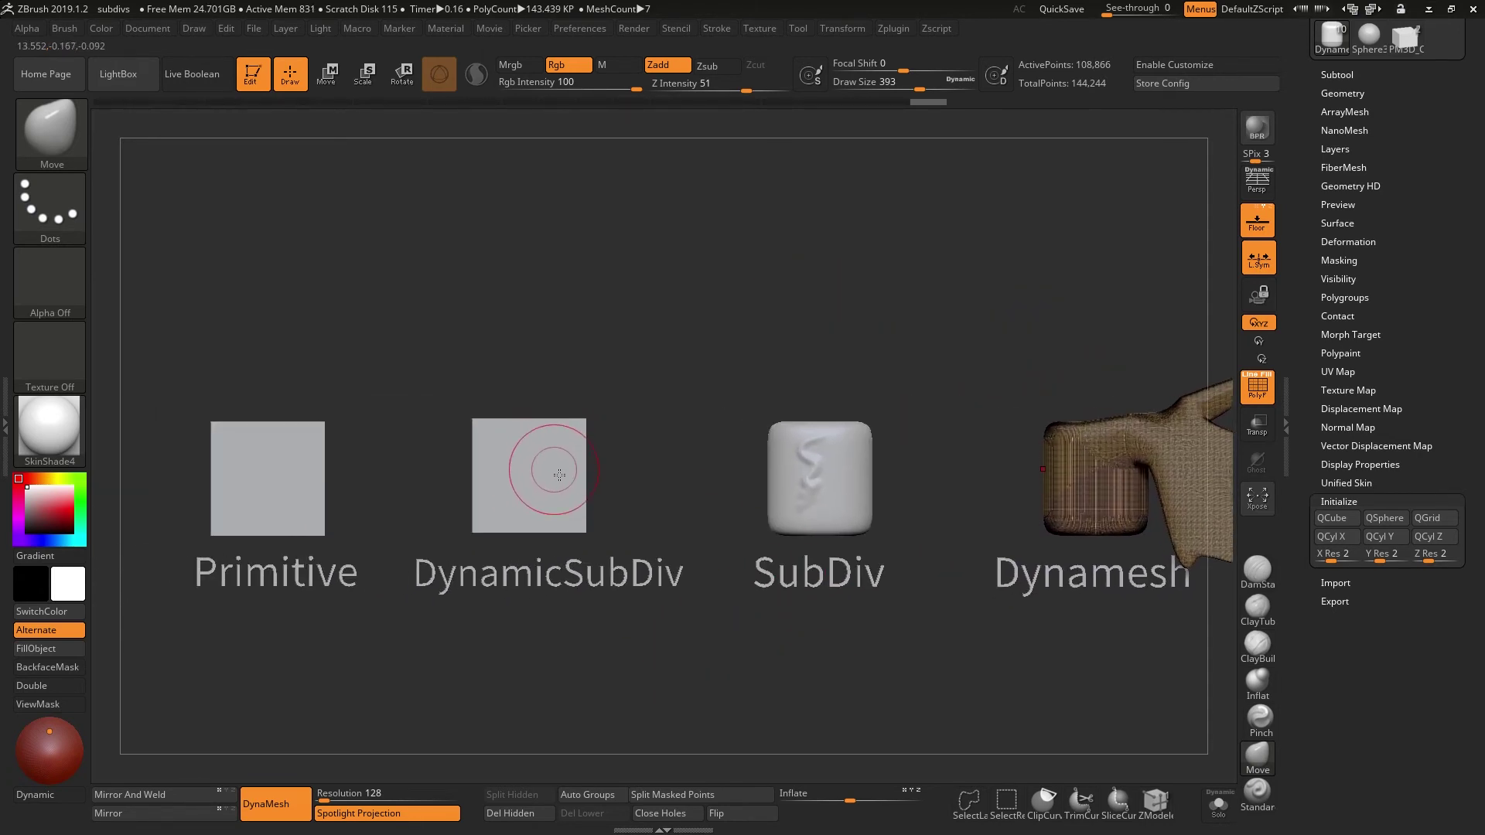
alt+click(555, 452)
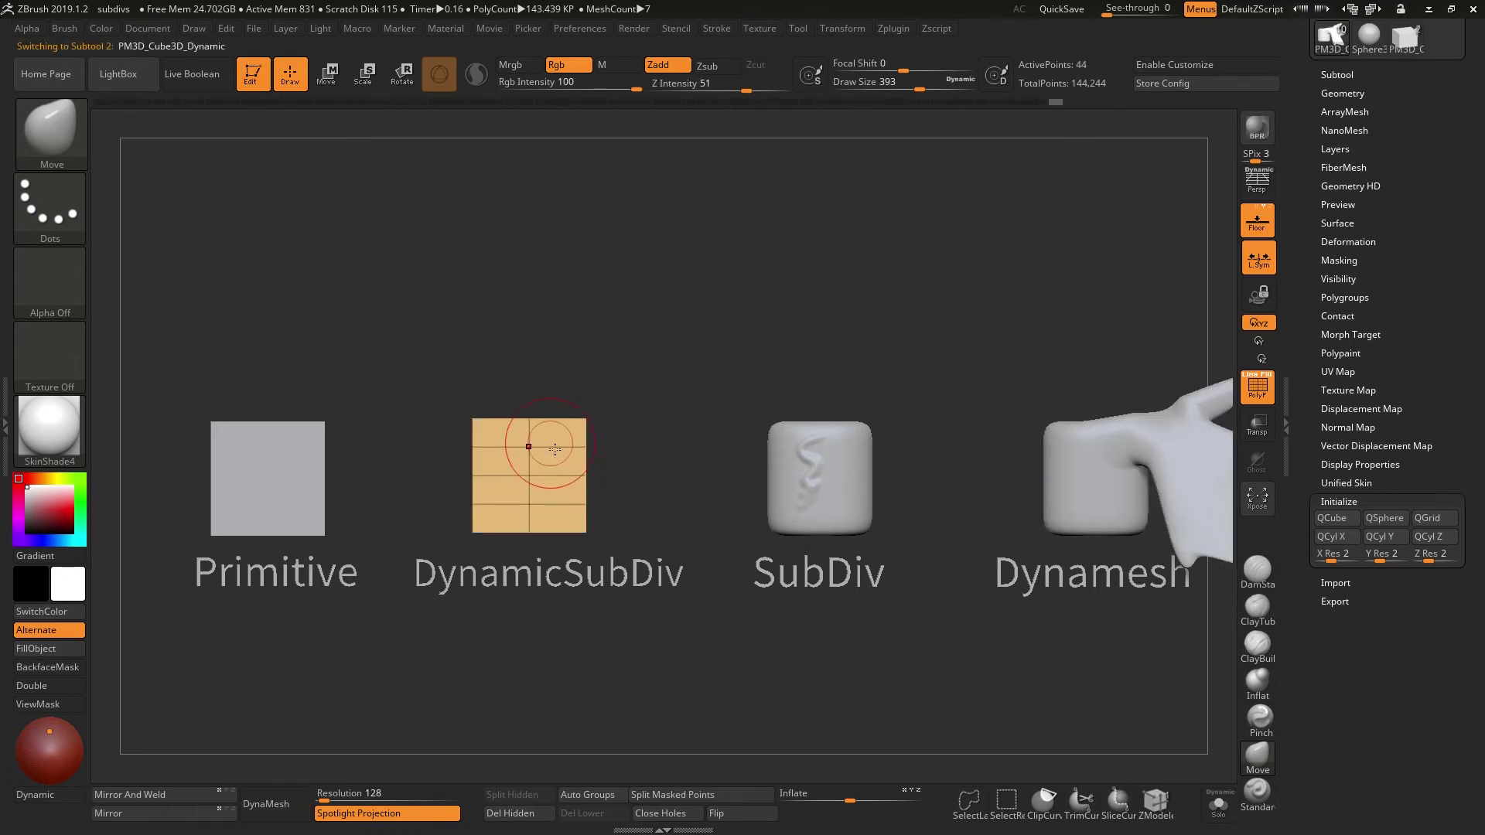
alt+drag(776, 341, 680, 349)
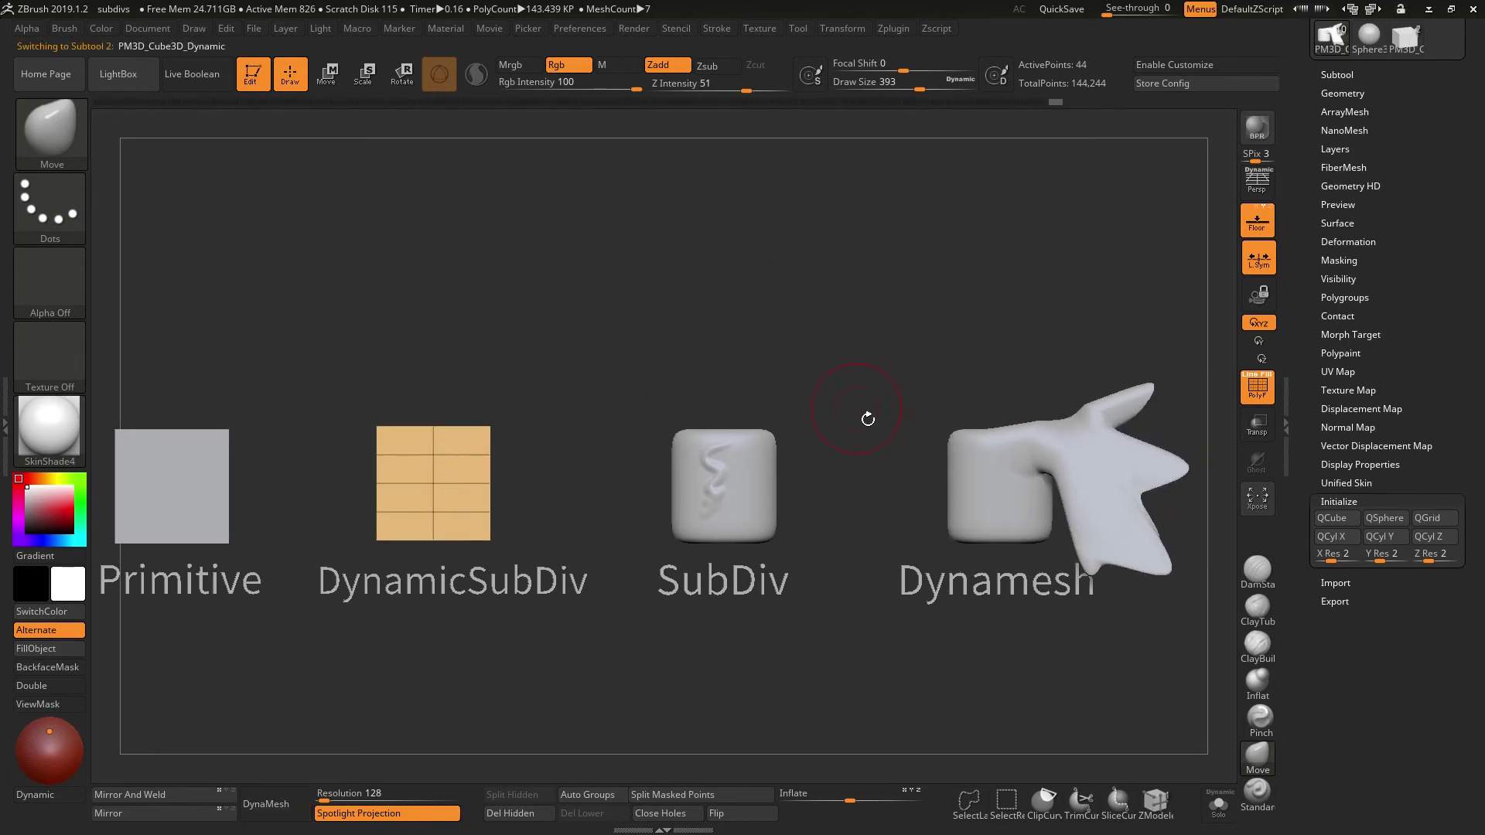
alt+drag(867, 418, 786, 397)
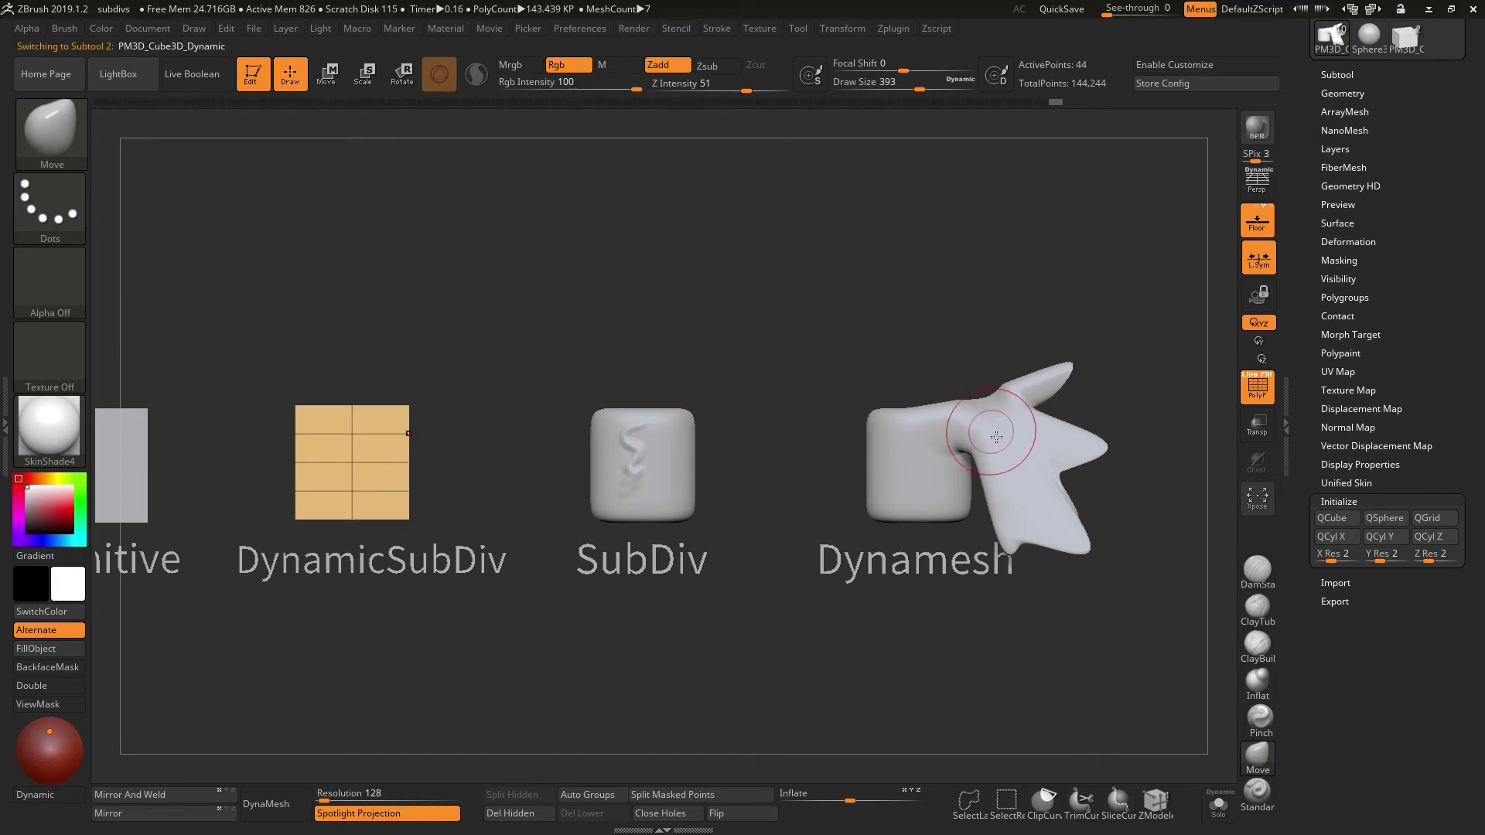
mouse_move(939, 454)
mouse_down()
mouse_move(990, 429)
mouse_move(916, 414)
mouse_up()
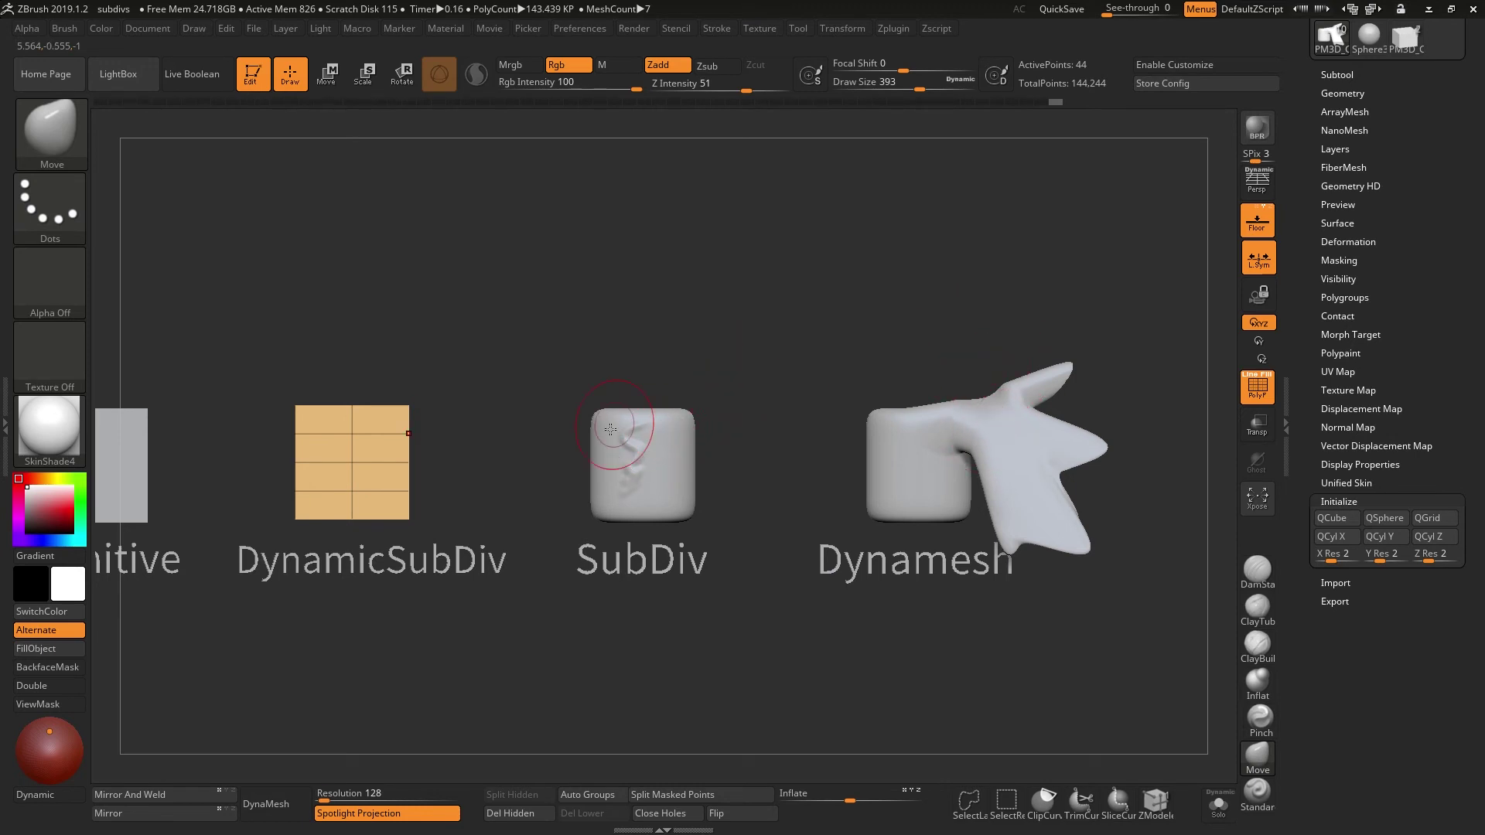
mouse_move(669, 447)
mouse_down()
mouse_move(630, 442)
mouse_move(638, 427)
mouse_move(667, 444)
mouse_up()
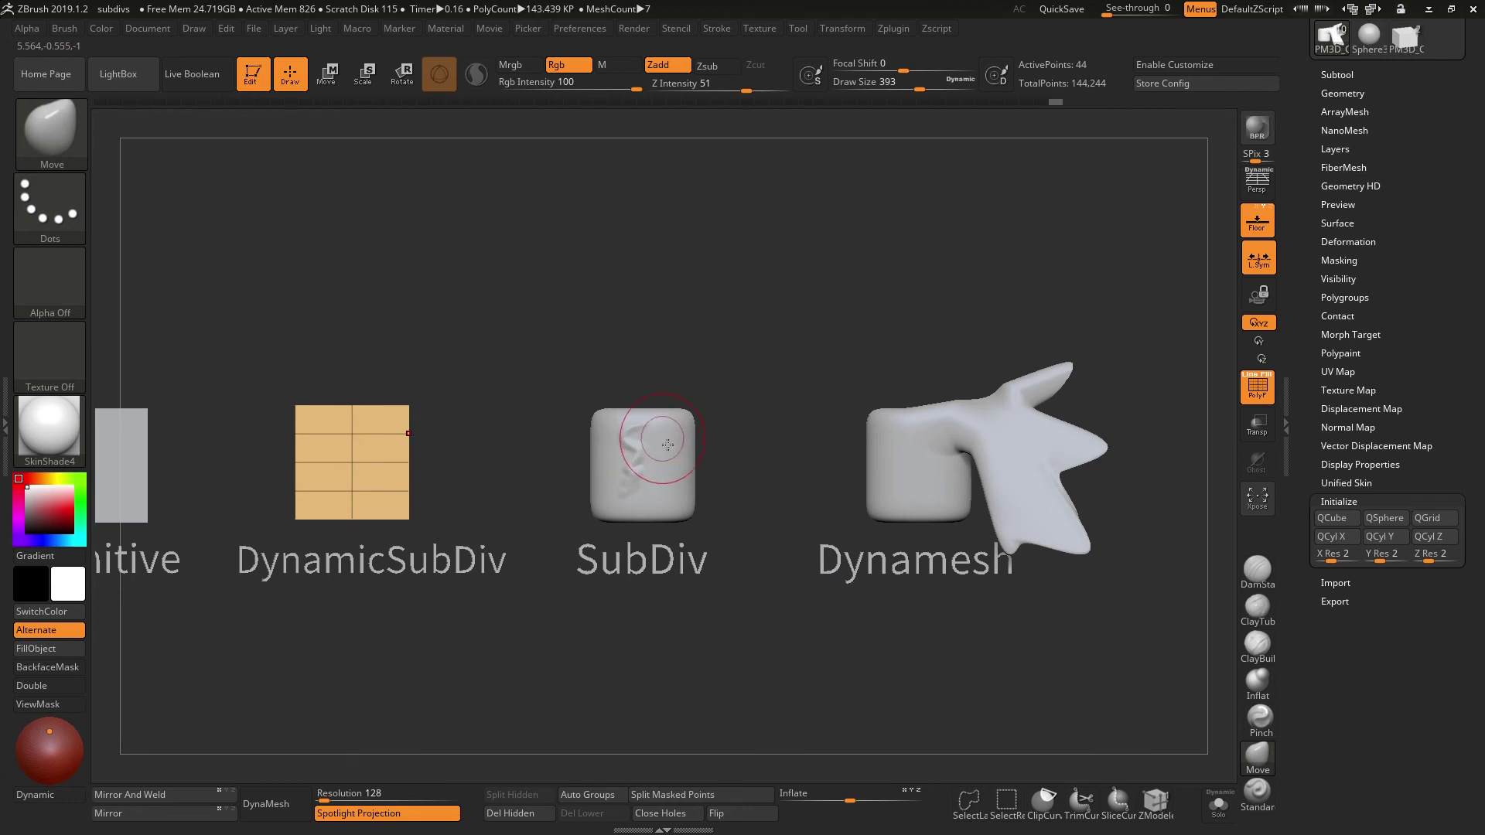